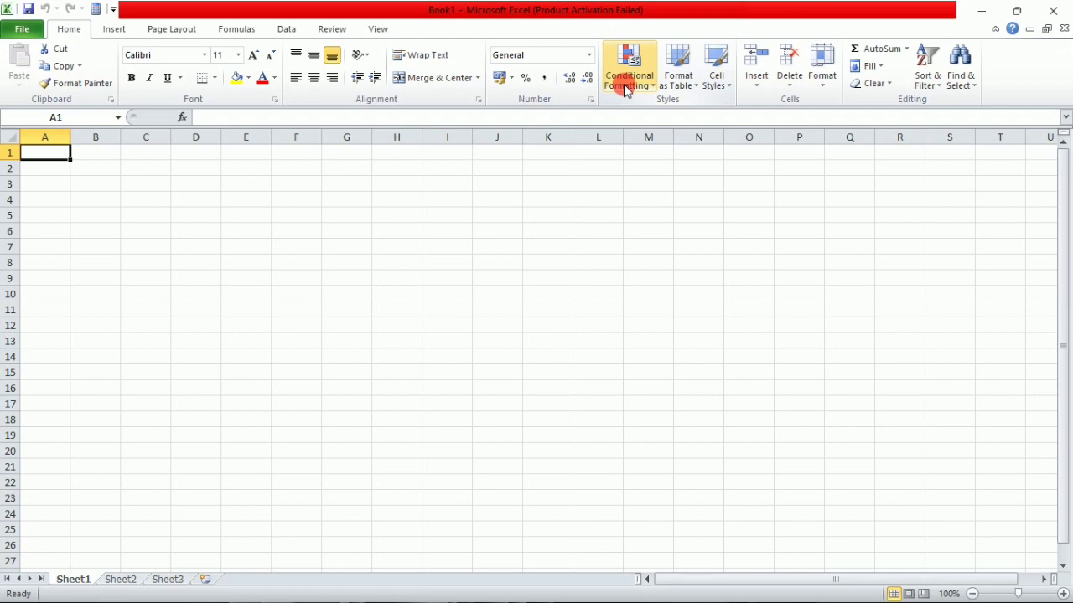
Open the existing workbook "conditional formatting" from the Documents folder
{"action": "left_click", "coordinate": [23, 31]}
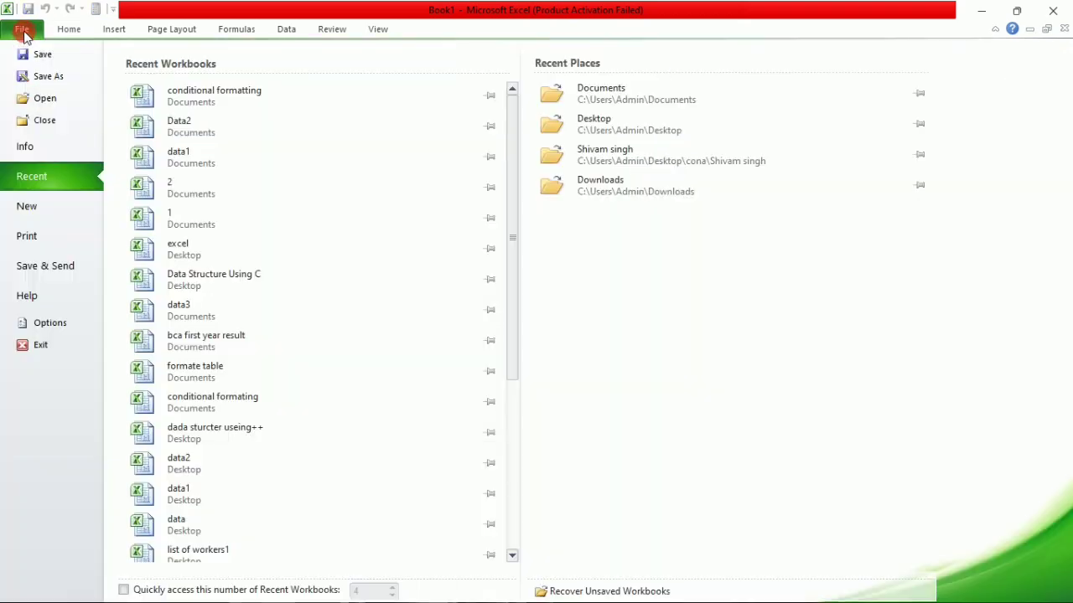
{"action": "left_click", "coordinate": [39, 99]}
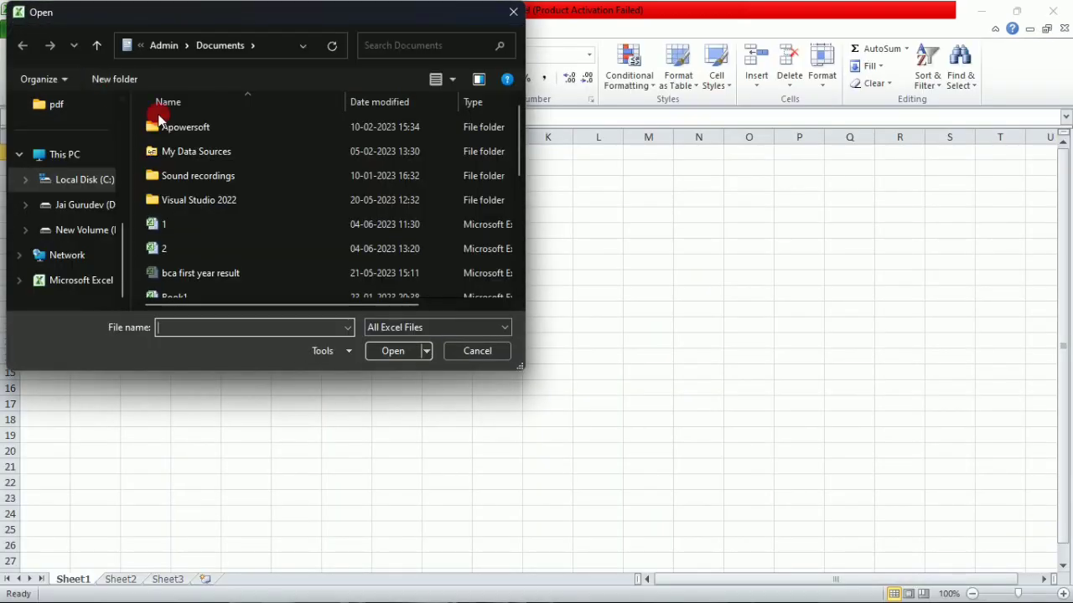
{"action": "left_click", "coordinate": [251, 122]}
{"action": "left_click", "coordinate": [394, 352]}
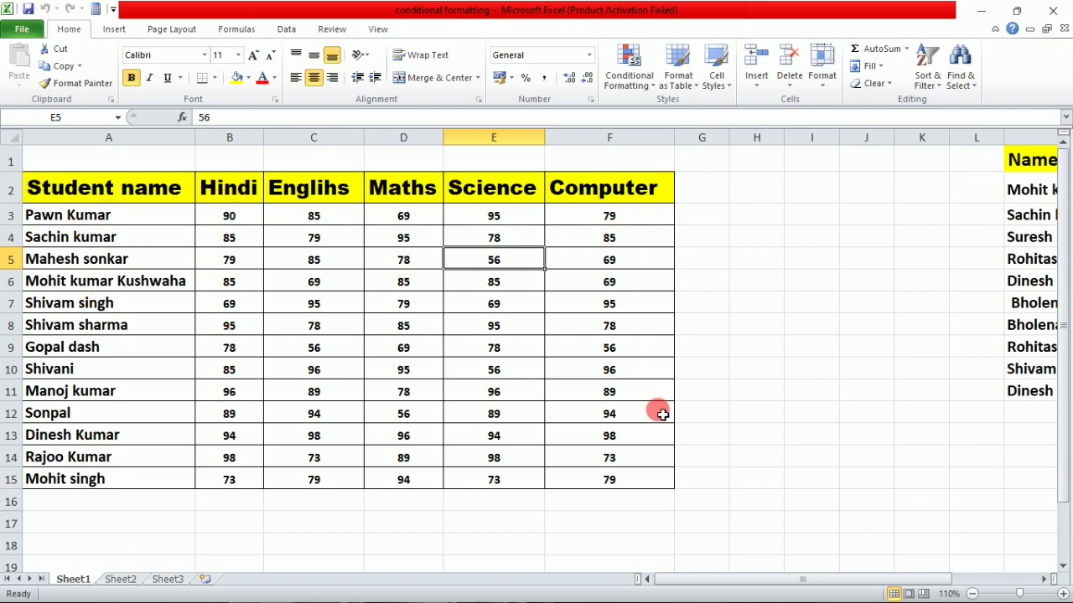
{"action": "left_click", "coordinate": [503, 285]}
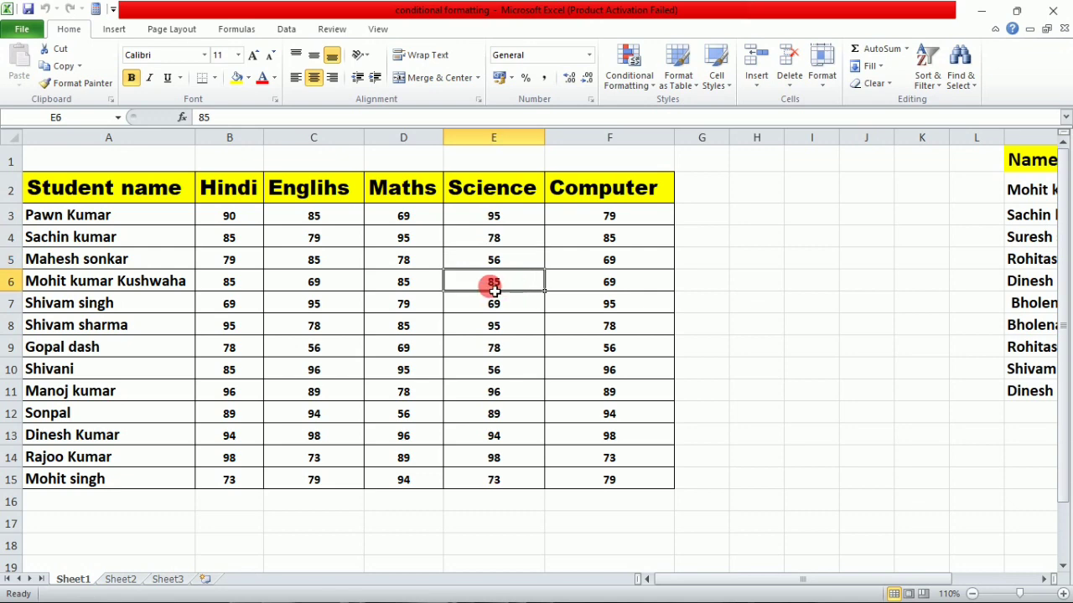
{"action": "left_click", "coordinate": [440, 310]}
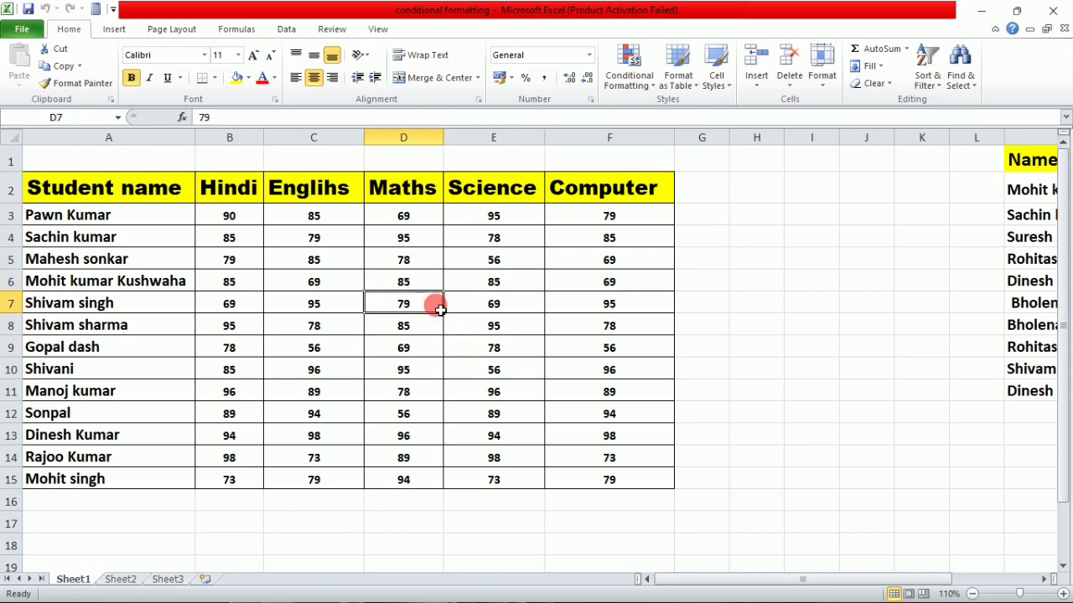
{"action": "left_click", "coordinate": [654, 88]}
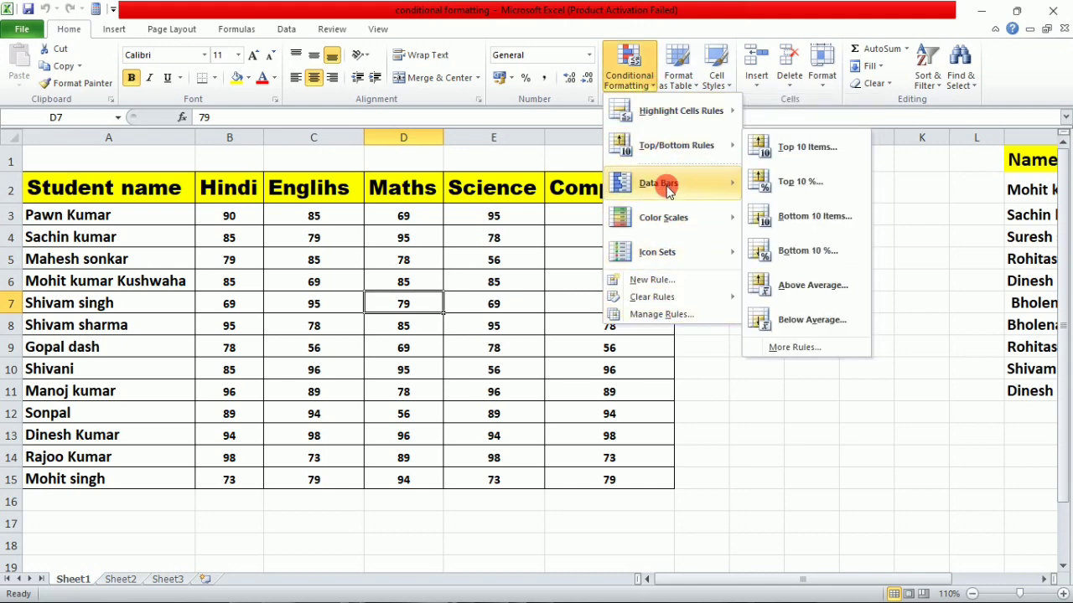
{"action": "mouse_move", "coordinate": [665, 216]}
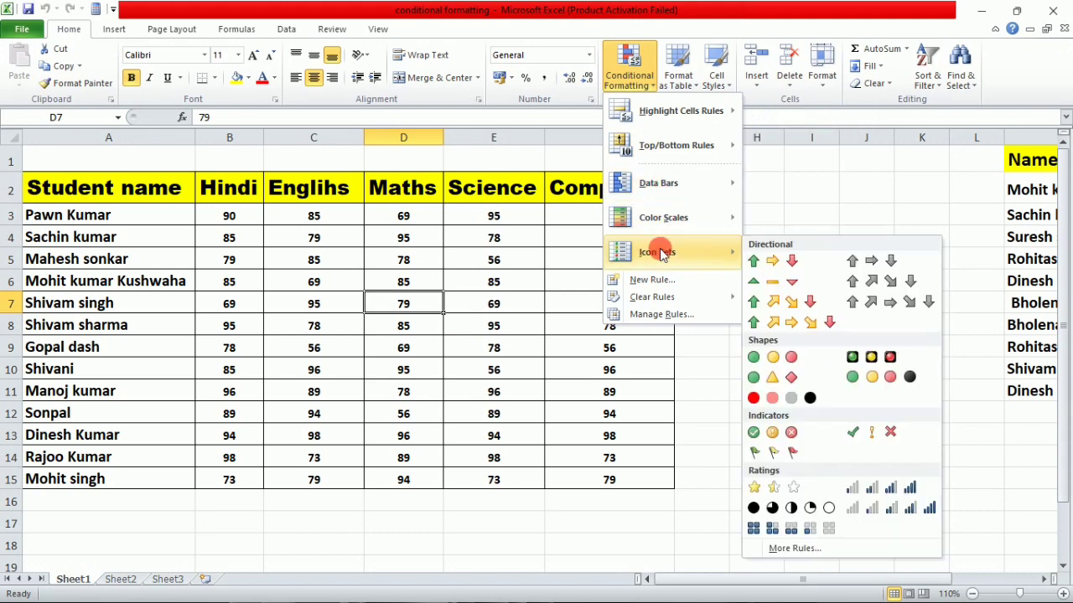
{"action": "left_click", "coordinate": [501, 334]}
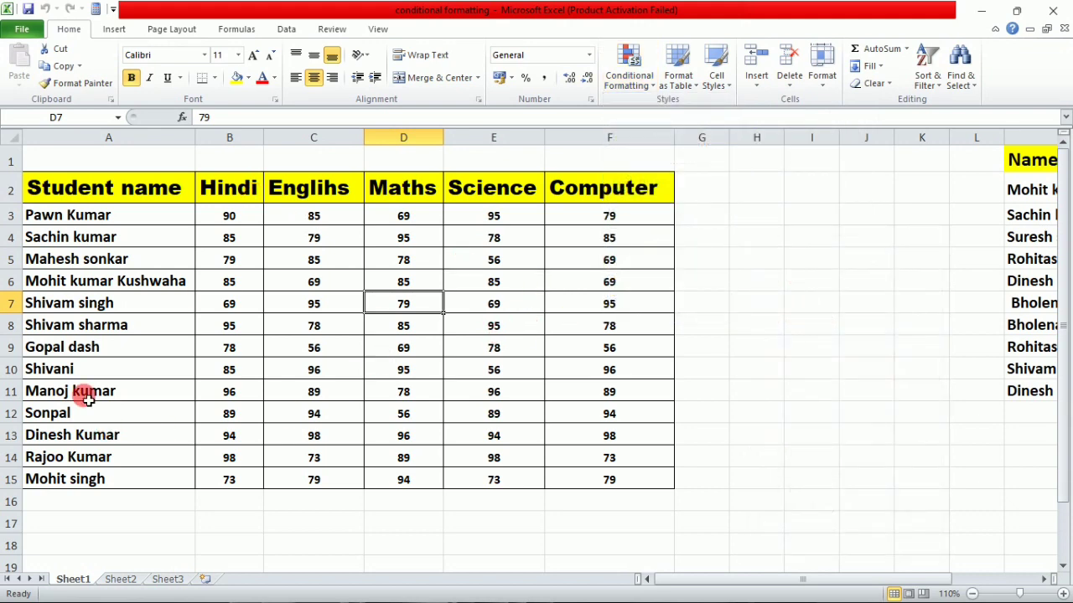
Start a Greater Than highlight rule on the Hindi marks in B3:B15 with a threshold of 80
{"action": "left_click", "coordinate": [236, 215]}
{"action": "left_click_drag", "start_coordinate": [239, 282], "coordinate": [240, 475]}
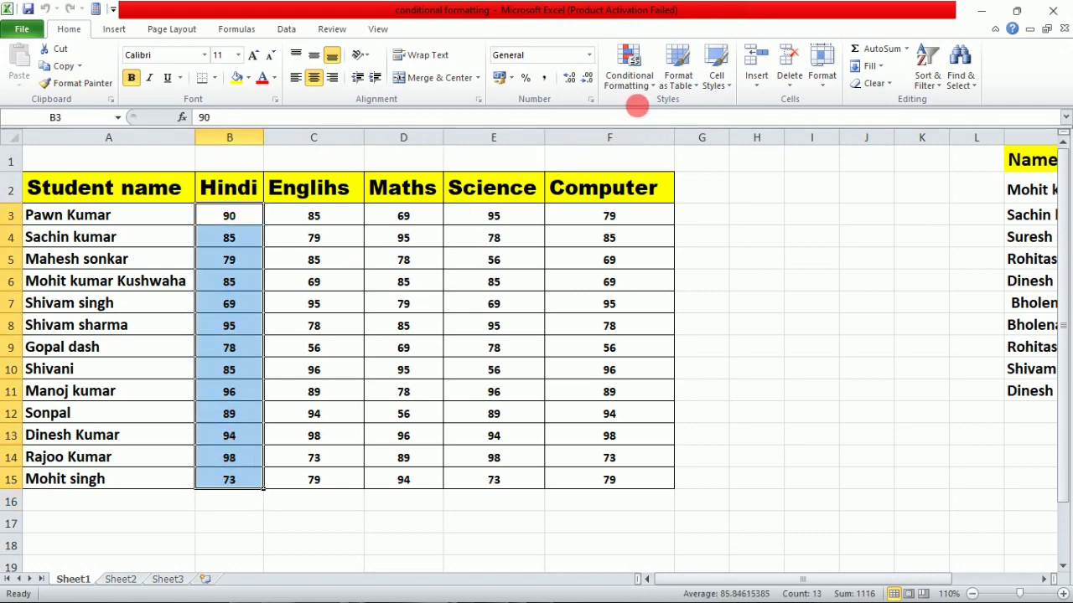
{"action": "left_click", "coordinate": [653, 89]}
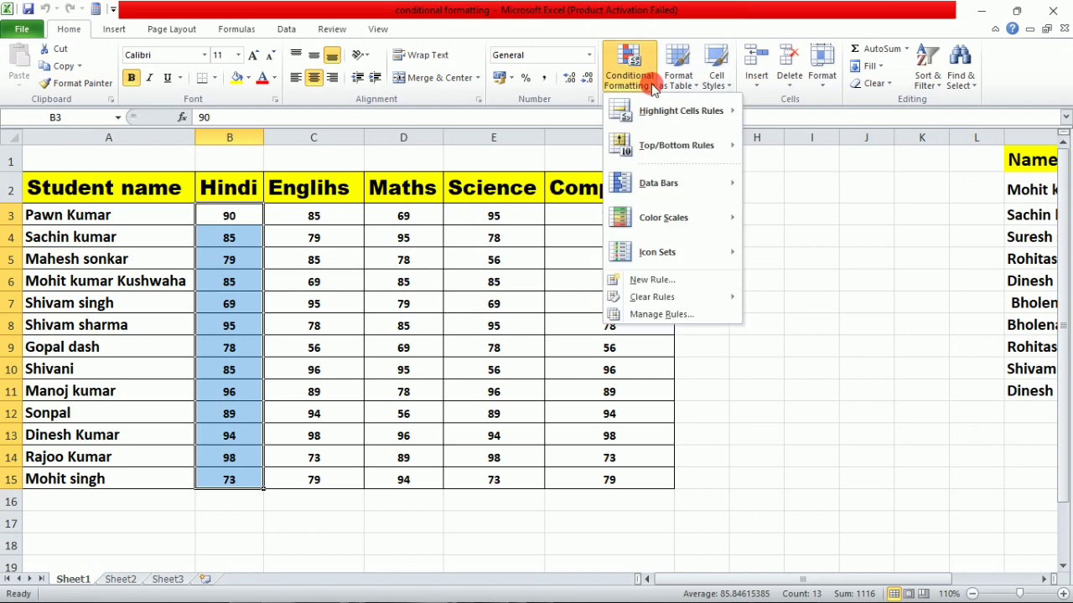
{"action": "mouse_move", "coordinate": [695, 111]}
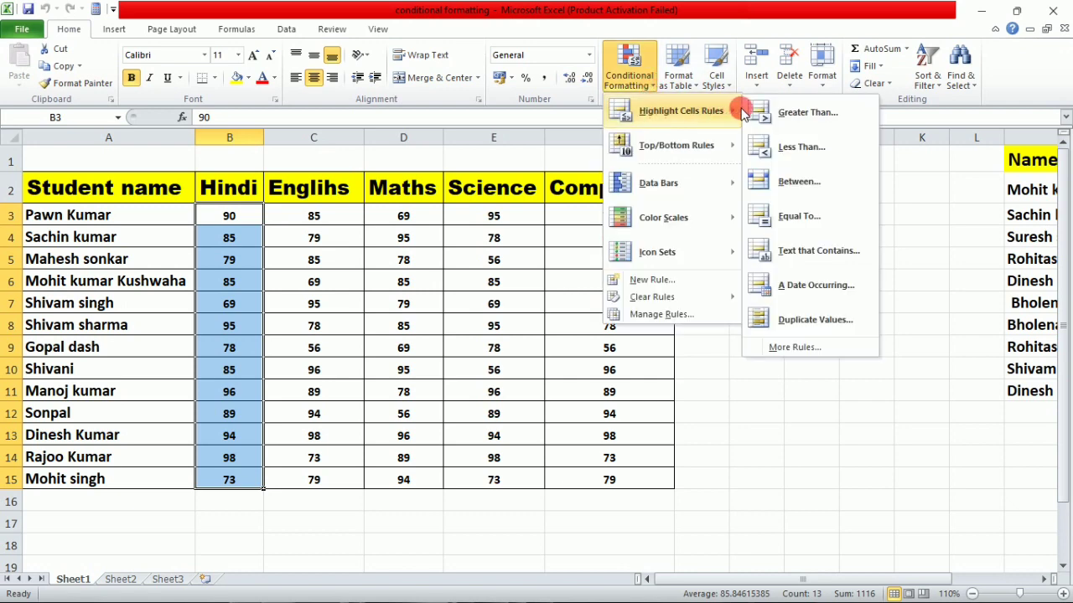
{"action": "left_click", "coordinate": [825, 114]}
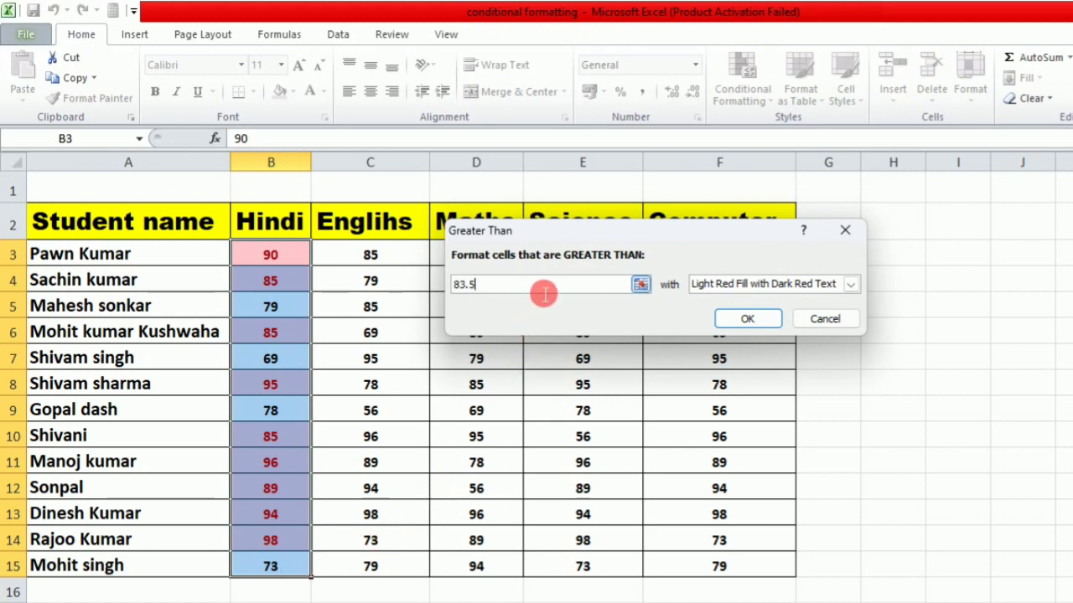
{"action": "key", "text": "BackSpace"}
{"action": "key", "text": "BackSpace"}
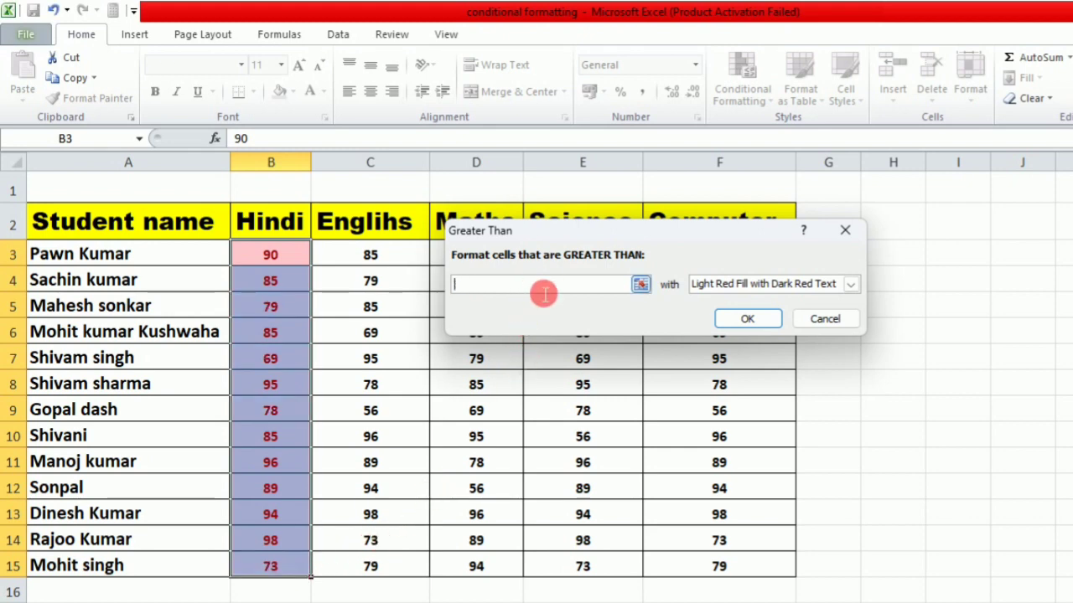
{"action": "type", "text": "80"}
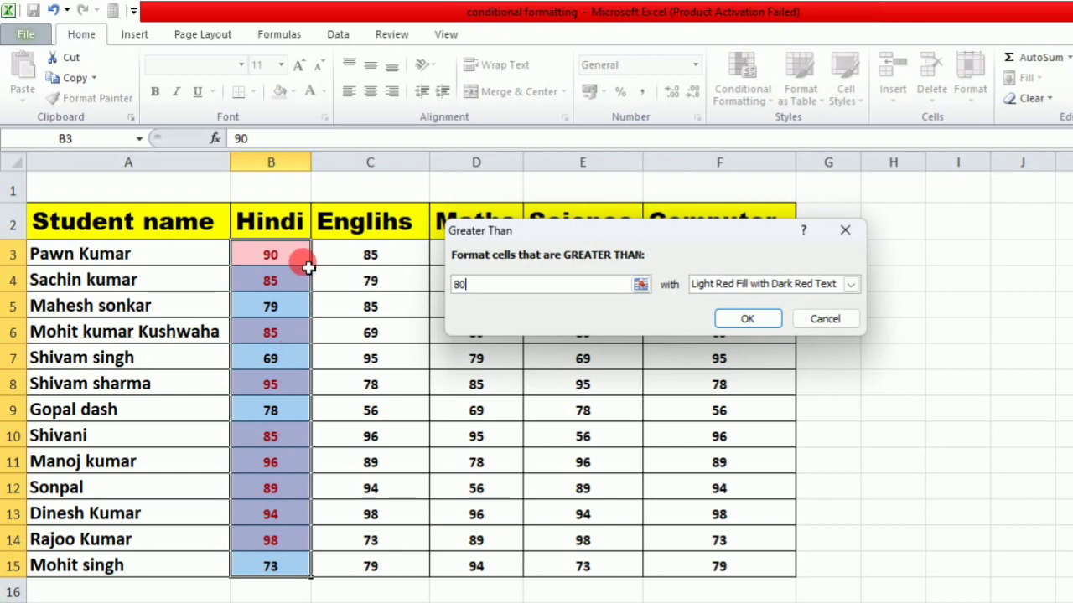
{"action": "left_click", "coordinate": [639, 286]}
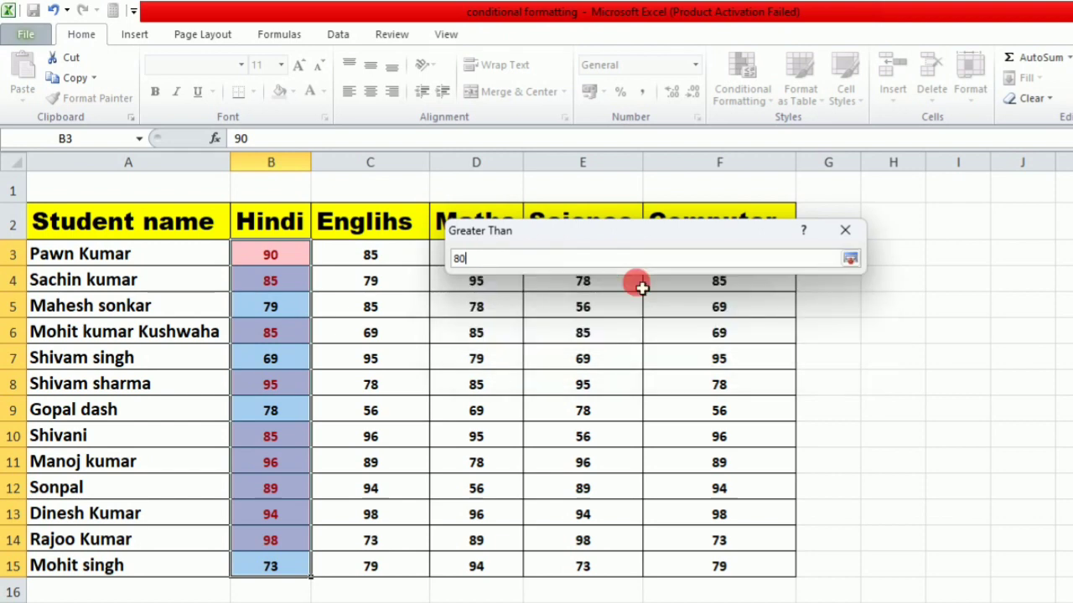
{"action": "left_click", "coordinate": [850, 260]}
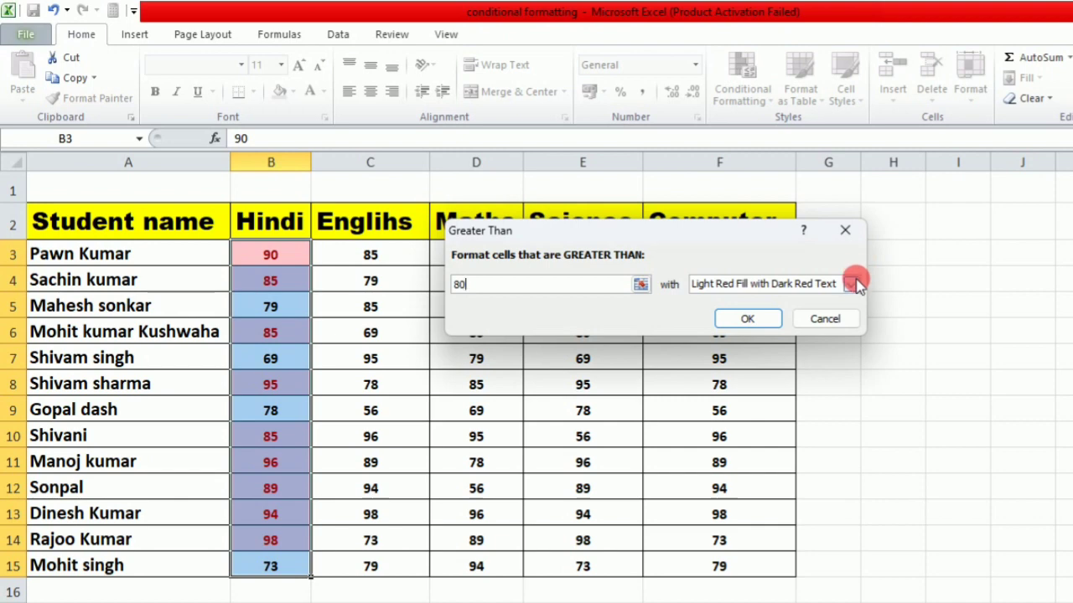
Format the matching Hindi marks with Green Fill with Dark Green Text and apply the Greater Than rule
{"action": "left_click", "coordinate": [851, 284]}
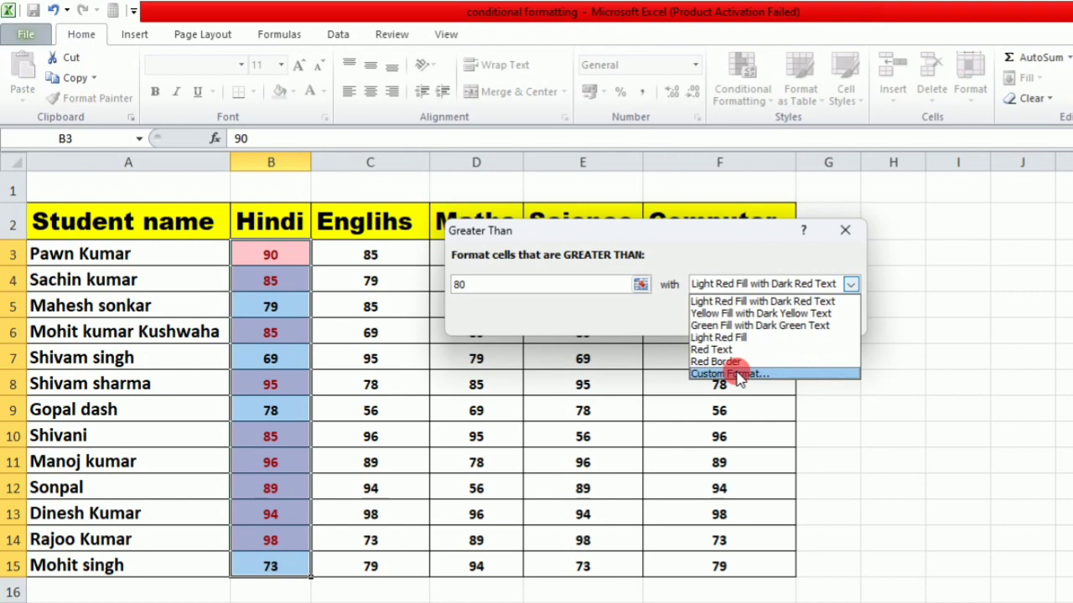
{"action": "left_click", "coordinate": [851, 285]}
{"action": "left_click", "coordinate": [851, 285]}
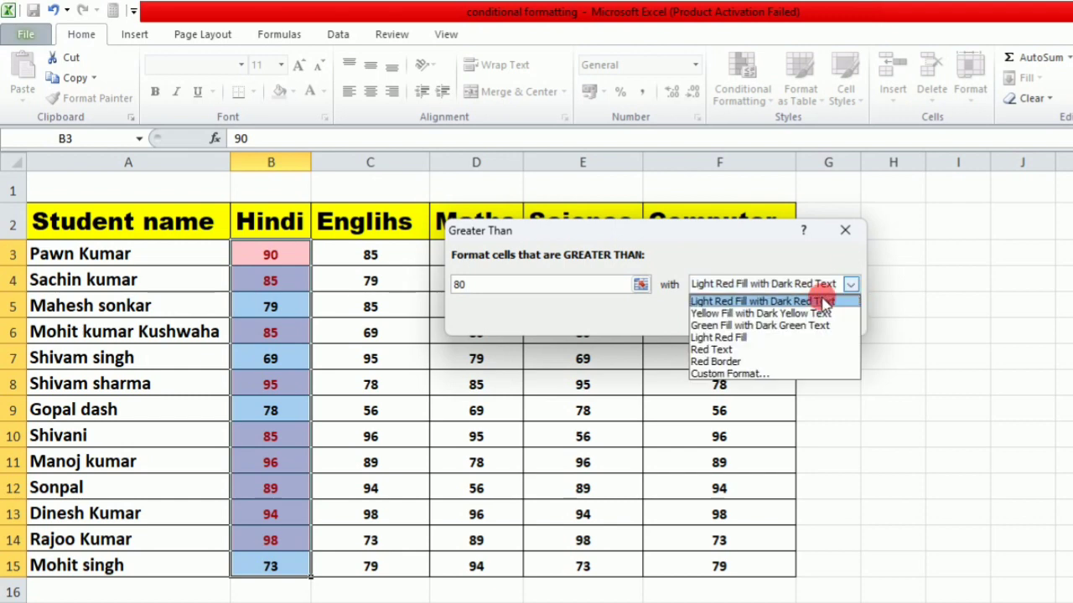
{"action": "left_click", "coordinate": [761, 326]}
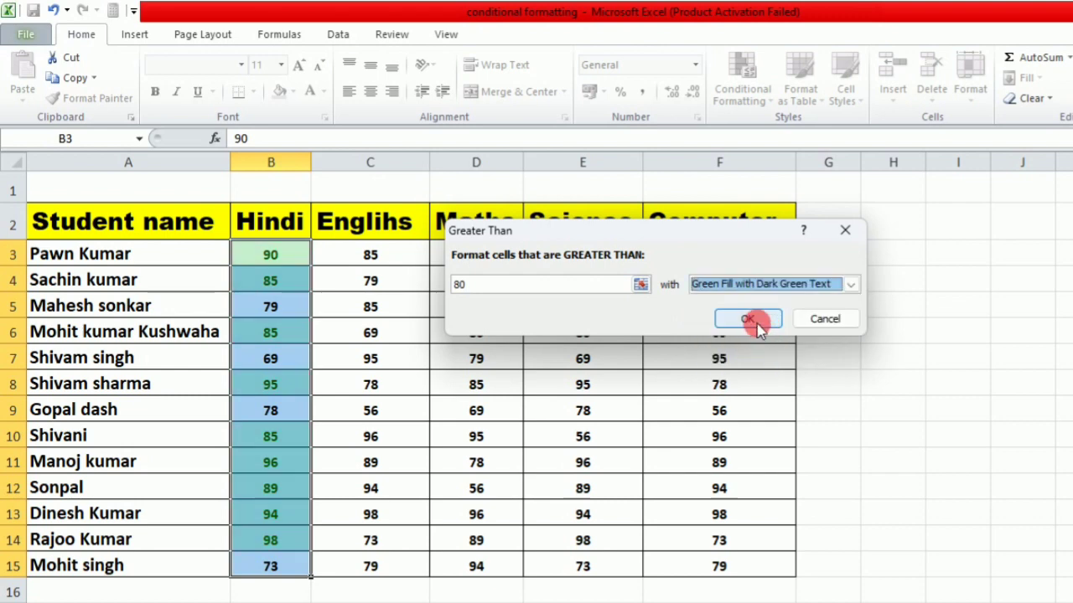
{"action": "left_click", "coordinate": [761, 320]}
{"action": "left_click", "coordinate": [318, 307]}
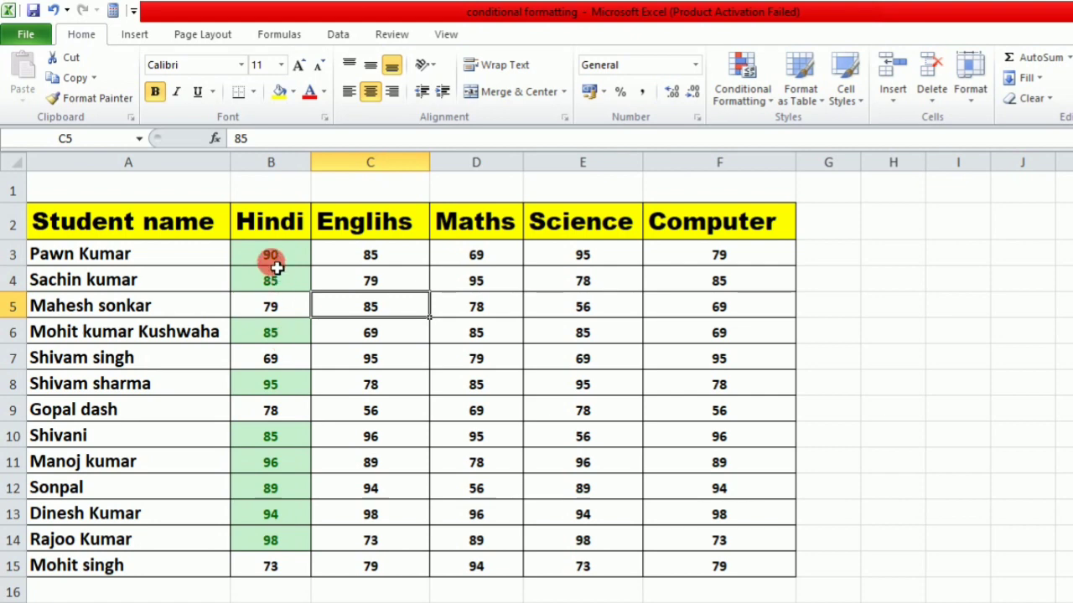
Select the Hindi marks in B3:B15 and clear the conditional formatting rules from these cells only
{"action": "left_click_drag", "start_coordinate": [273, 255], "coordinate": [278, 565]}
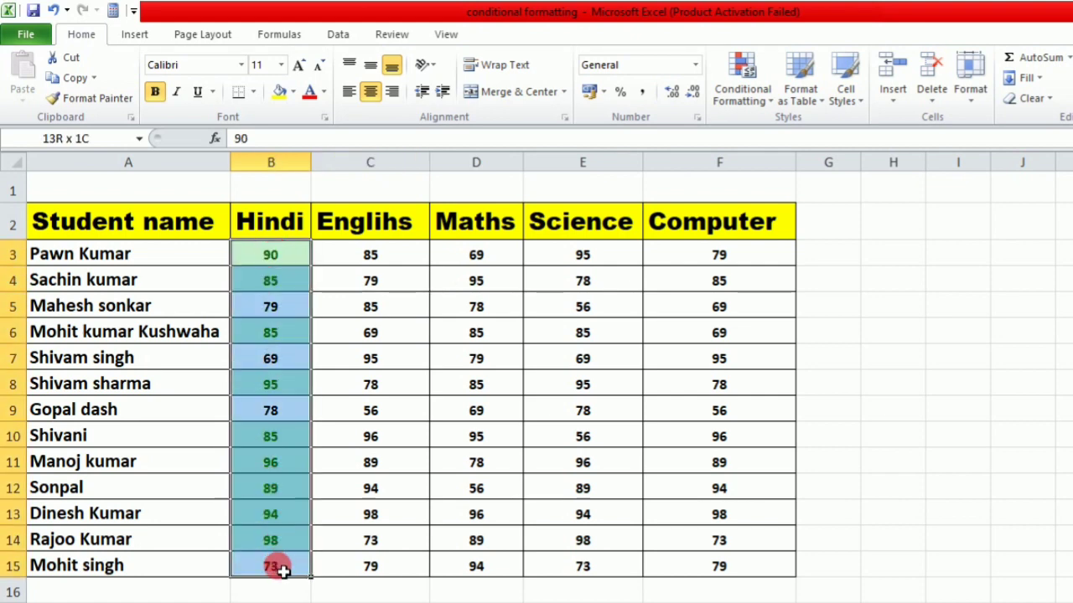
{"action": "left_click", "coordinate": [277, 565]}
{"action": "left_click_drag", "start_coordinate": [271, 254], "coordinate": [291, 558]}
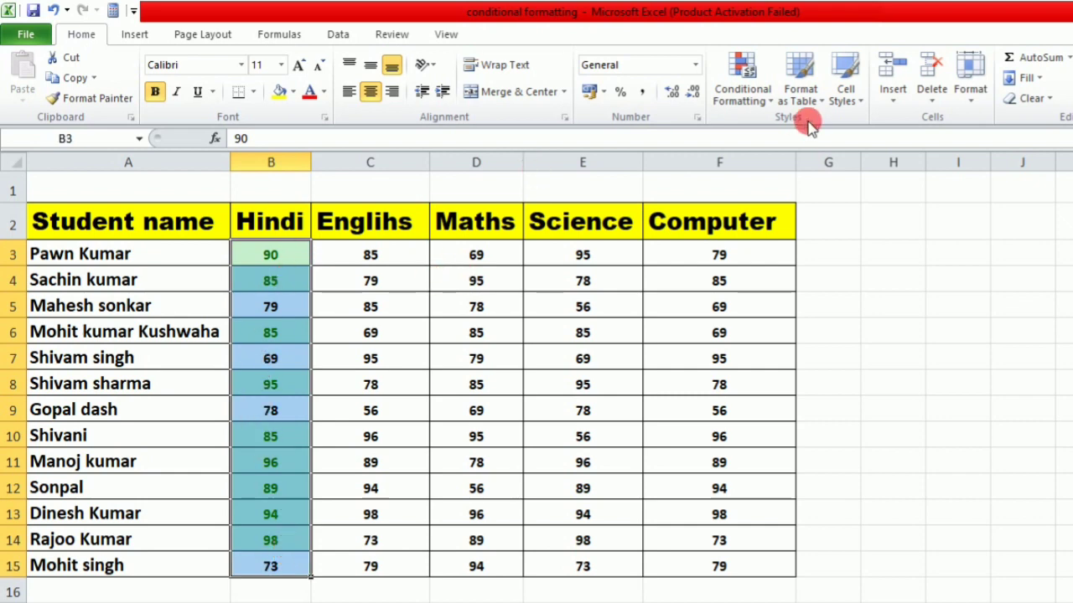
{"action": "left_click", "coordinate": [769, 103]}
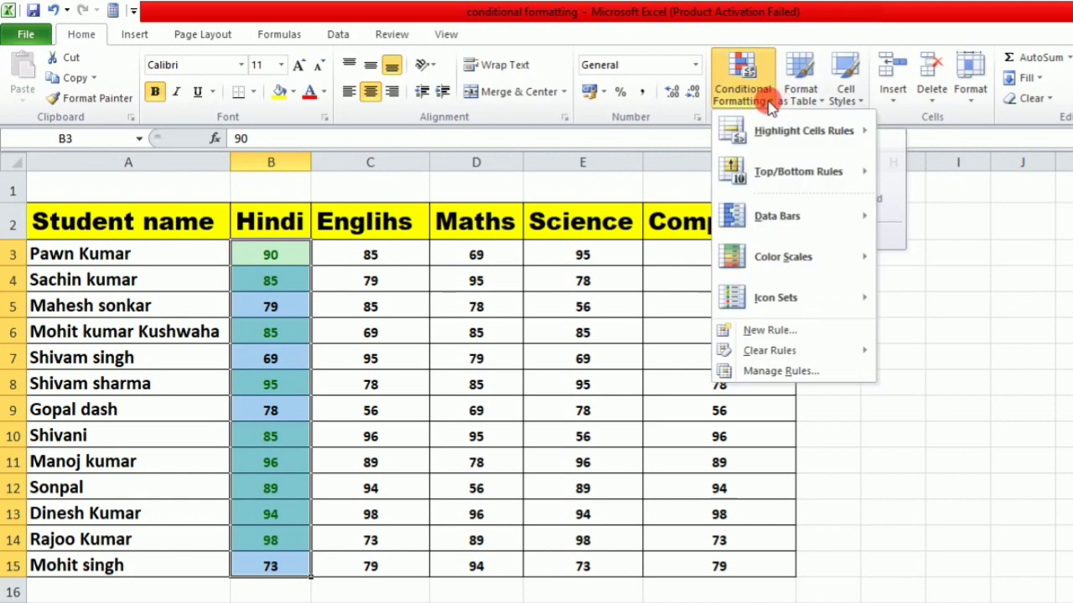
{"action": "mouse_move", "coordinate": [826, 125]}
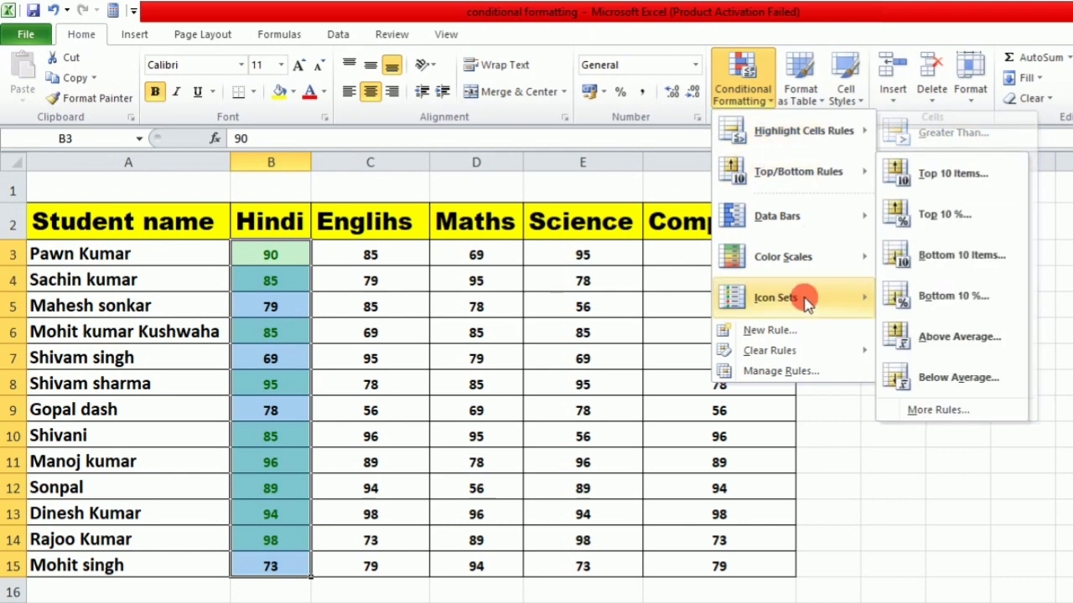
{"action": "mouse_move", "coordinate": [729, 352]}
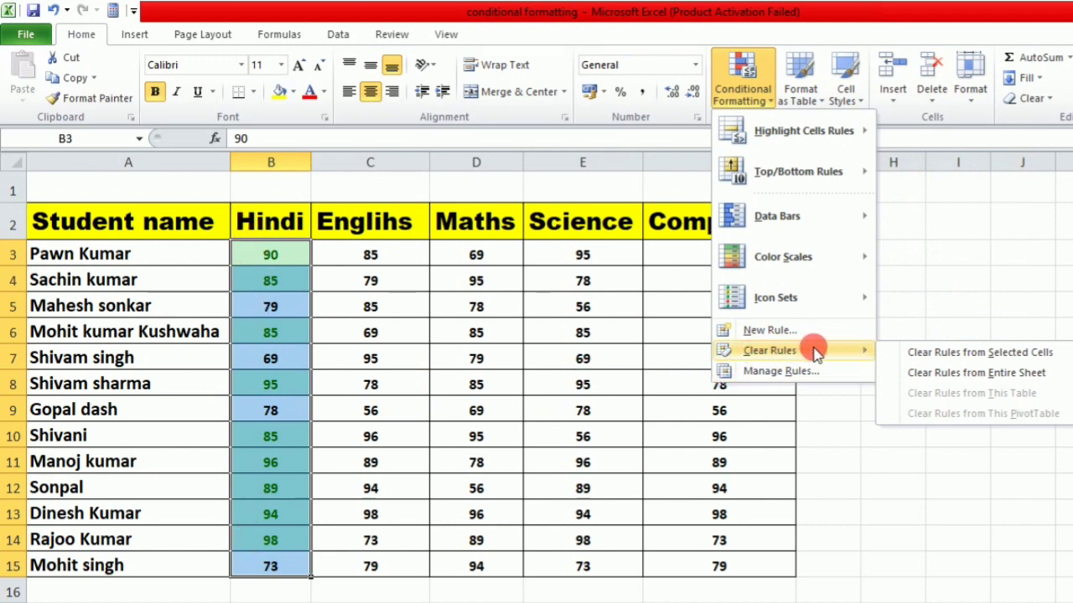
{"action": "left_click", "coordinate": [1043, 355]}
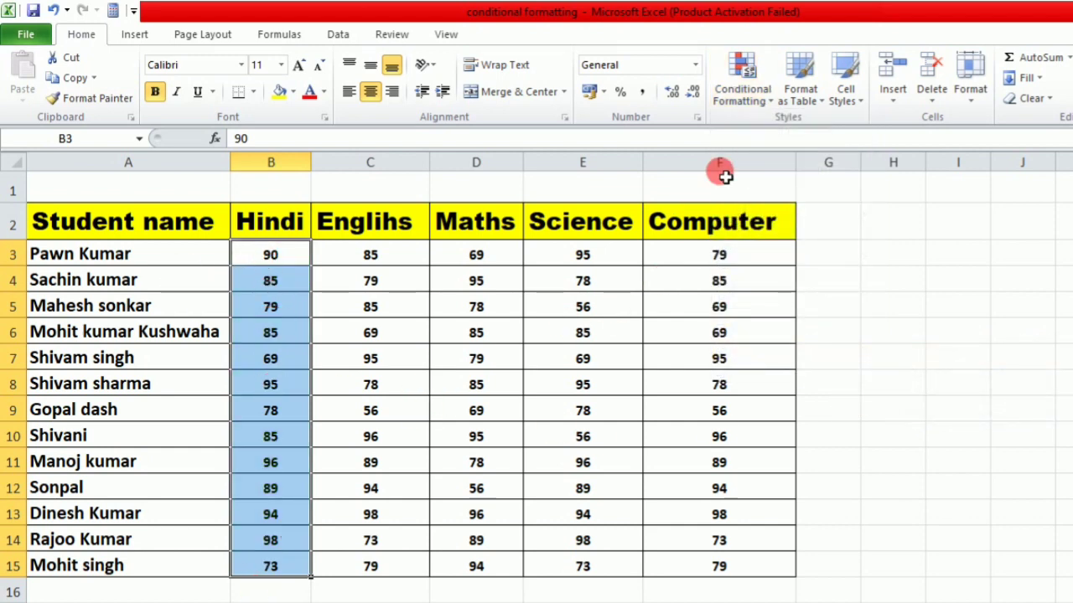
Try a Less Than highlight rule with a threshold of 80 on the Hindi marks, and dismiss it
{"action": "left_click", "coordinate": [772, 101]}
{"action": "mouse_move", "coordinate": [819, 146]}
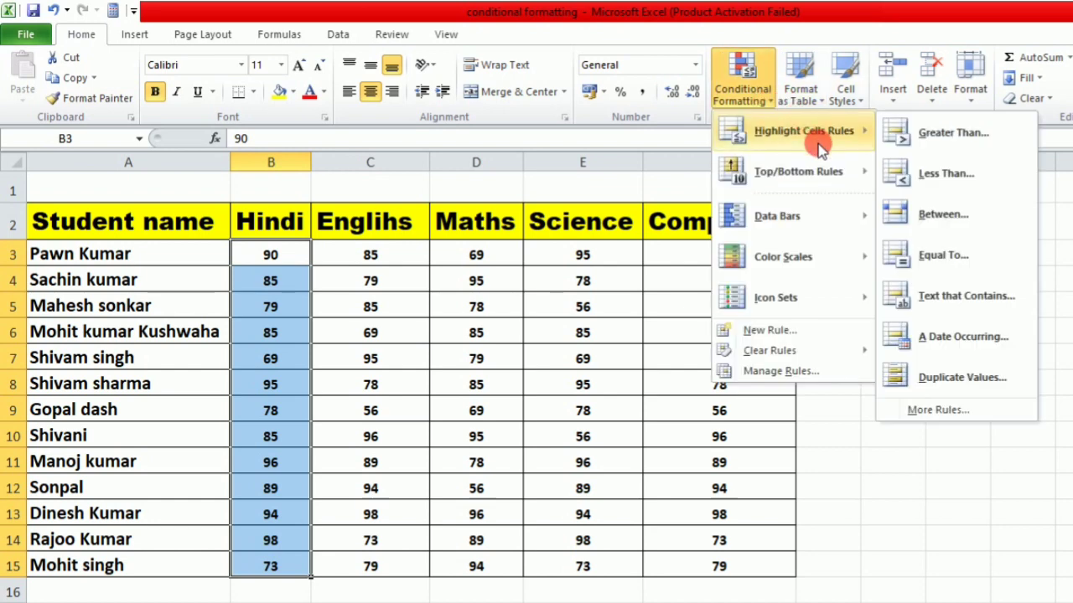
{"action": "left_click", "coordinate": [921, 171]}
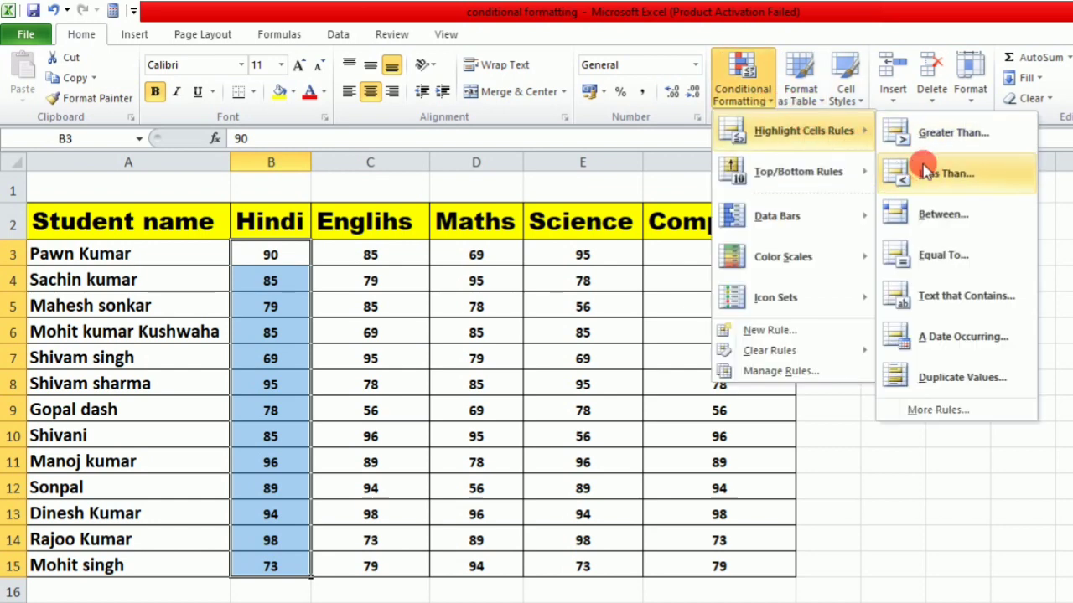
{"action": "left_click", "coordinate": [522, 278]}
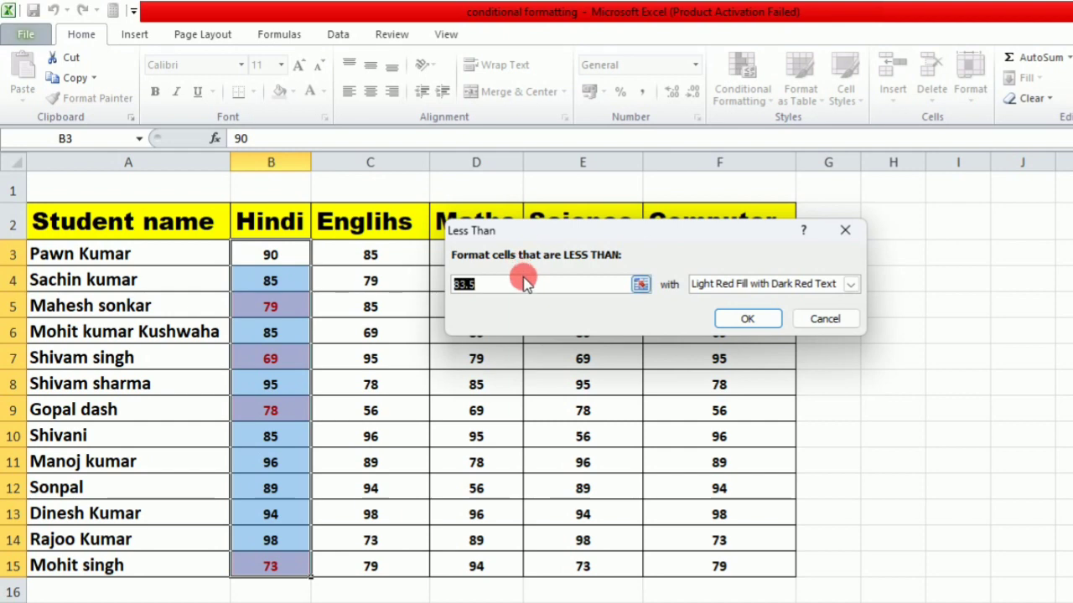
{"action": "key", "text": "BackSpace"}
{"action": "type", "text": "80"}
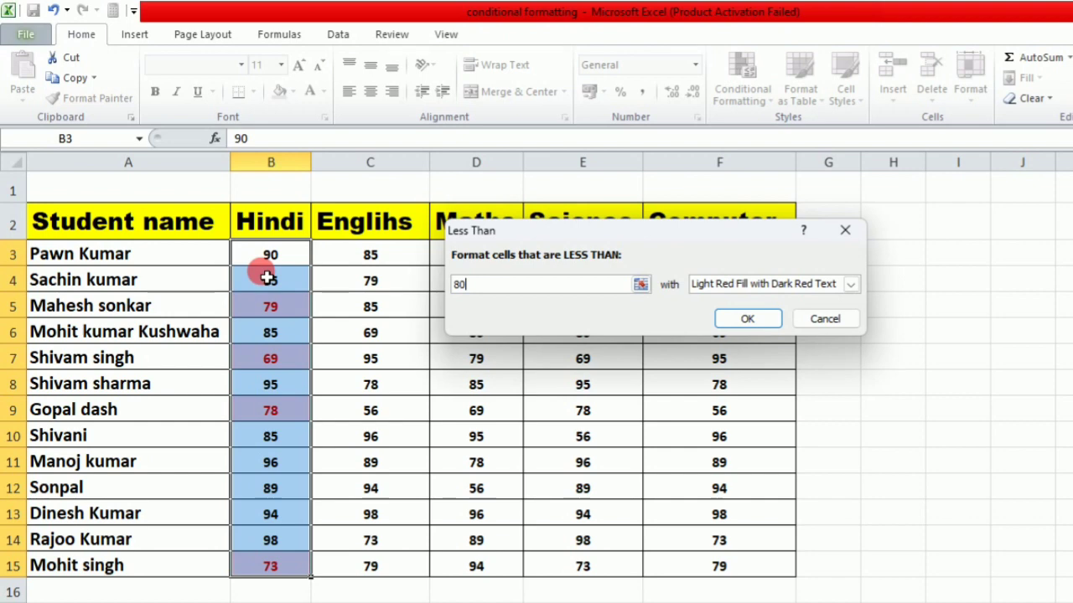
{"action": "left_click", "coordinate": [848, 232]}
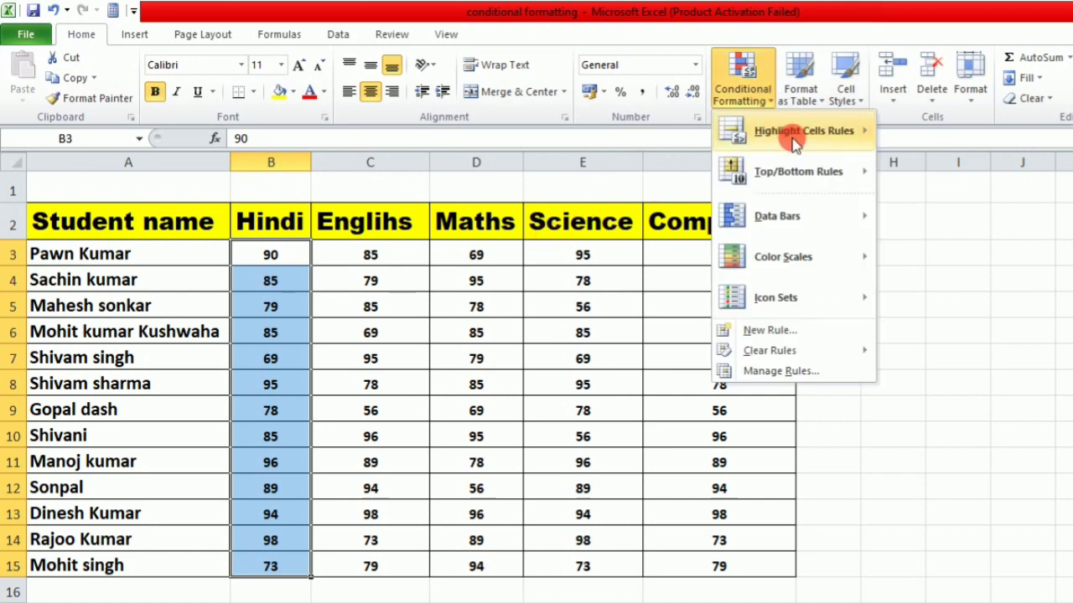
Try a Between highlight rule with limits of 85 and 99 on the Hindi marks, and dismiss it
{"action": "mouse_move", "coordinate": [788, 134]}
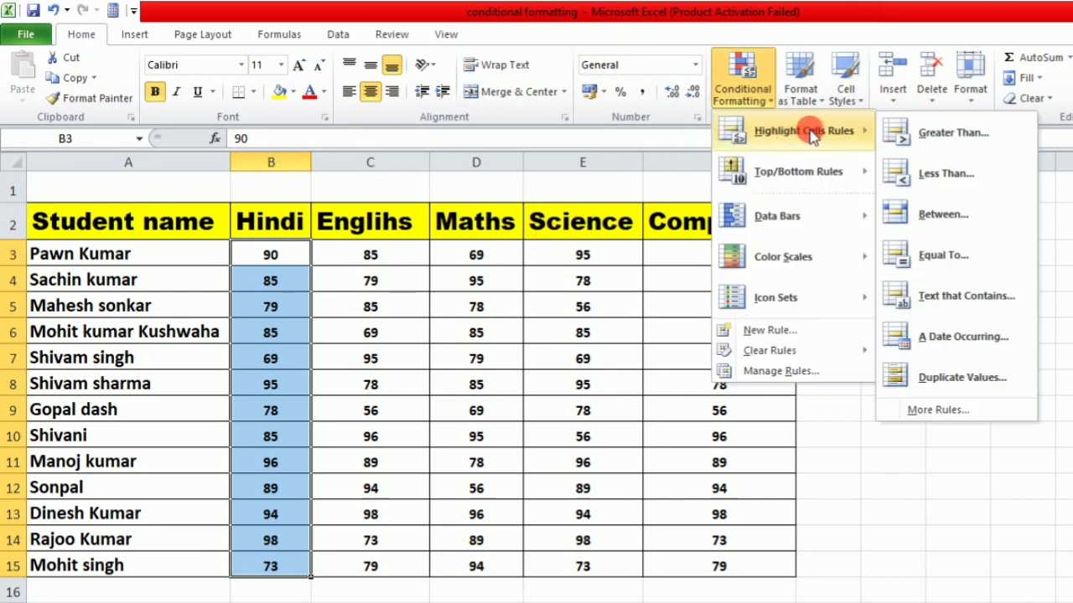
{"action": "left_click", "coordinate": [935, 215]}
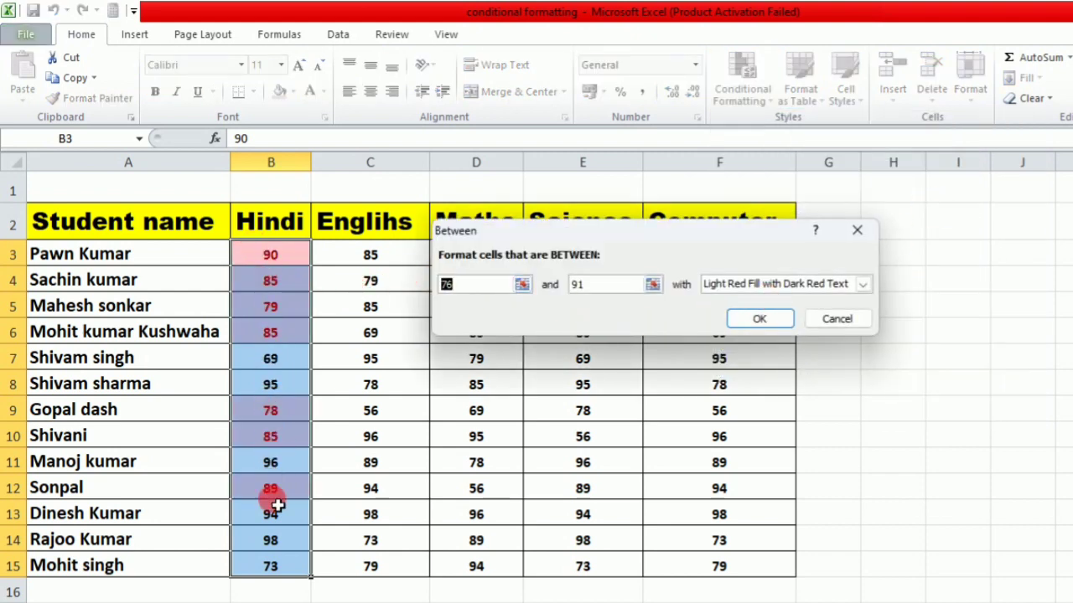
{"action": "left_click", "coordinate": [473, 294]}
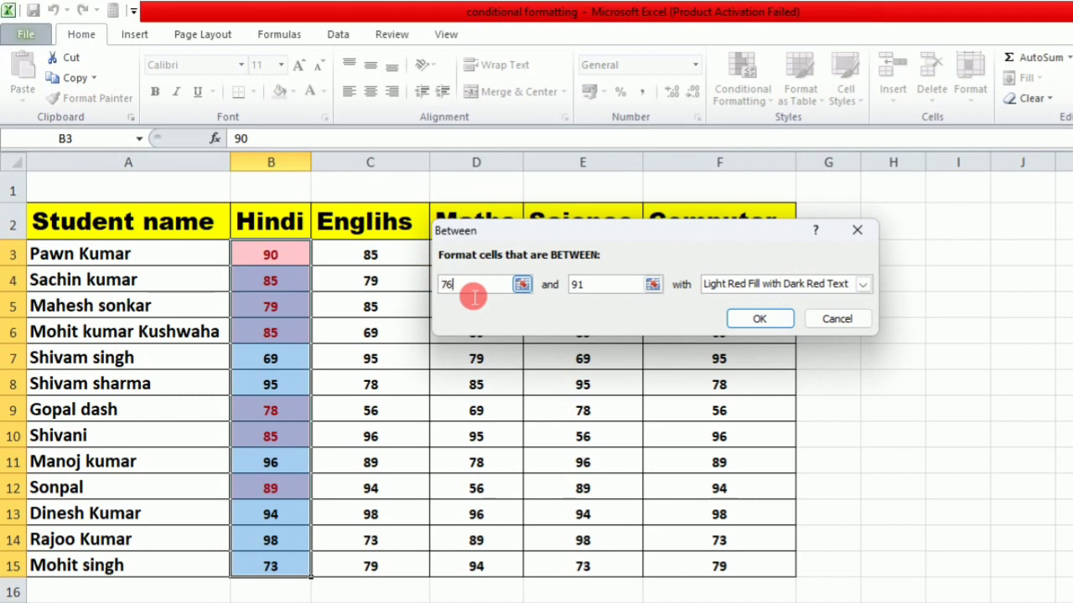
{"action": "key", "text": "BackSpace"}
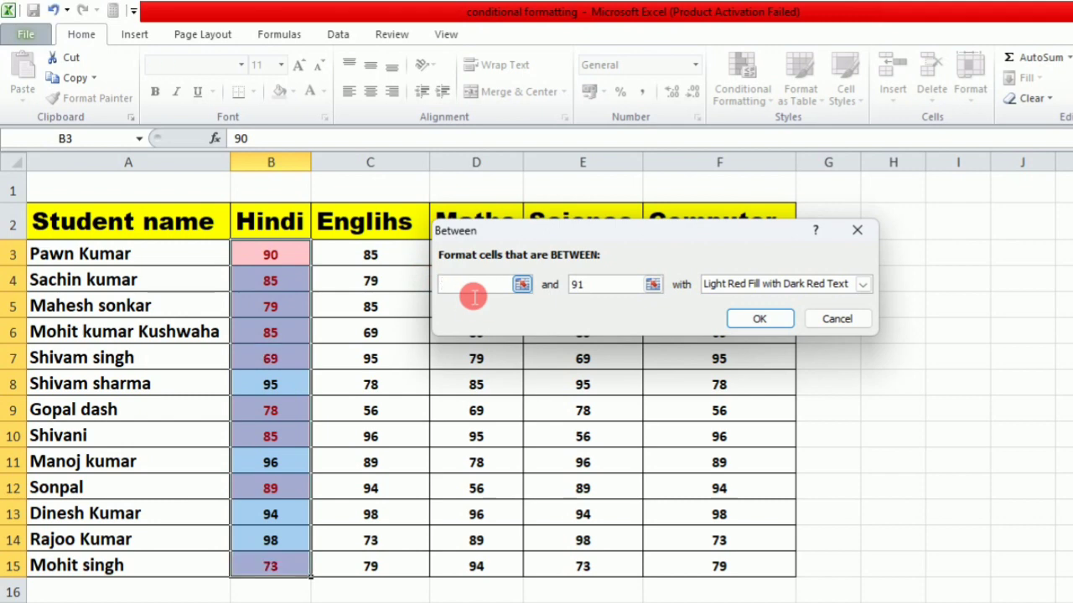
{"action": "type", "text": "85"}
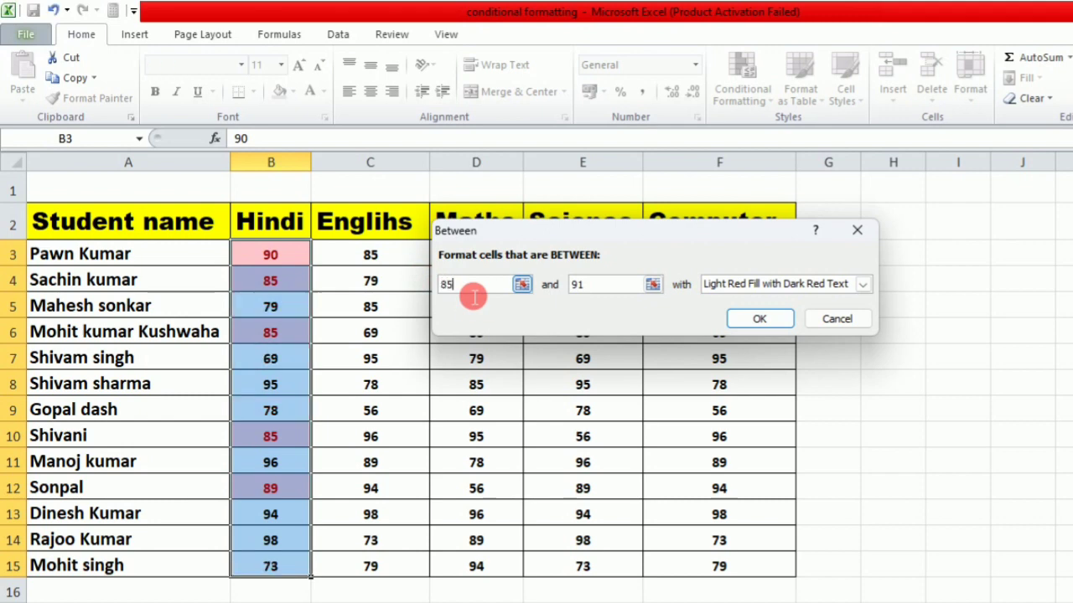
{"action": "left_click", "coordinate": [606, 296]}
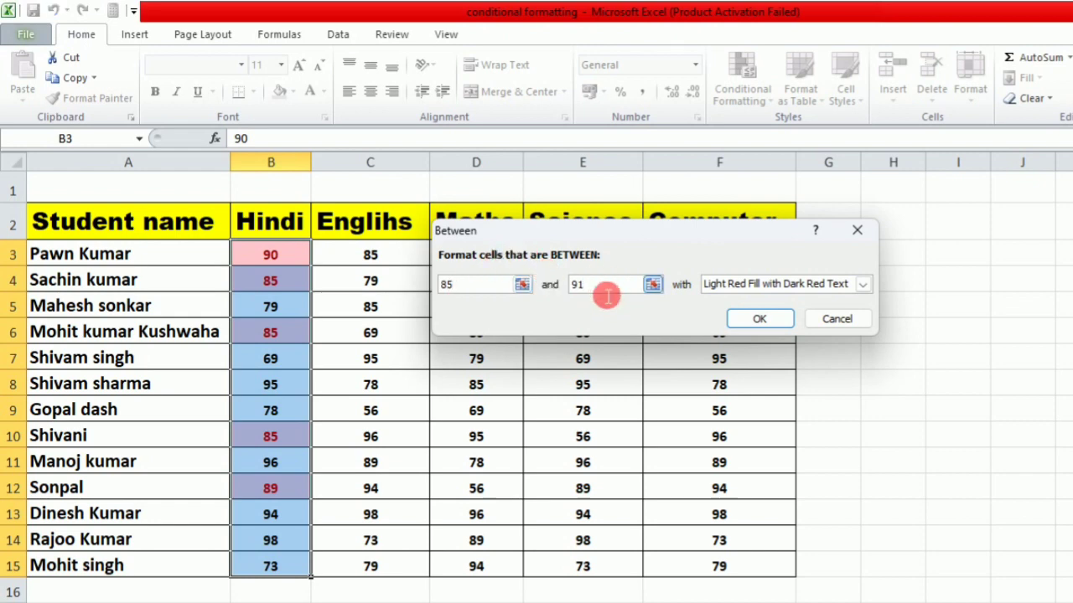
{"action": "key", "text": "BackSpace"}
{"action": "key", "text": "BackSpace"}
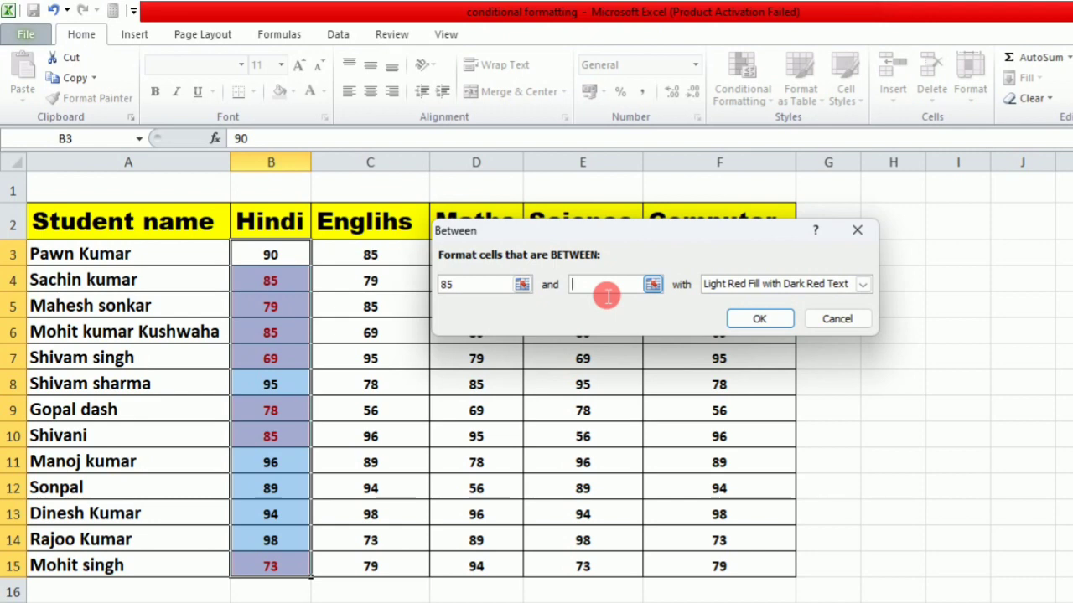
{"action": "type", "text": "99"}
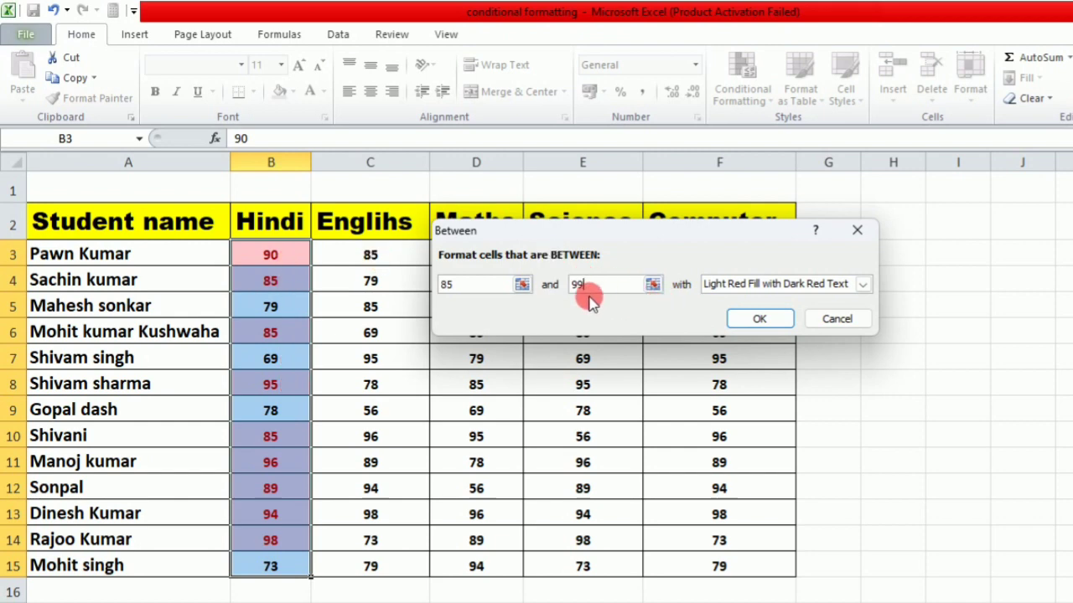
{"action": "left_click", "coordinate": [858, 234]}
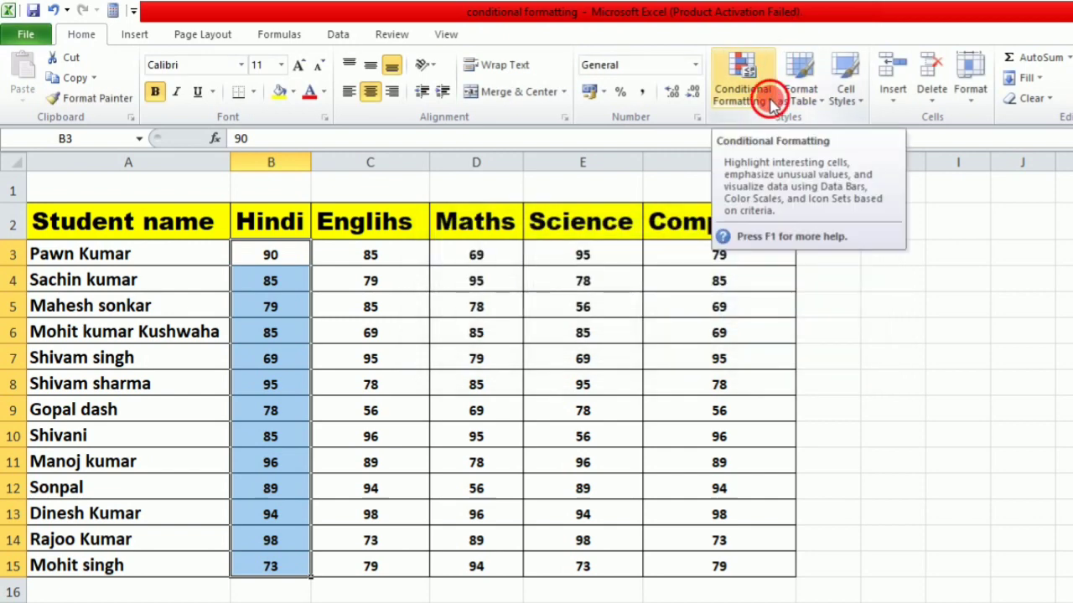
Apply an Equal To highlight rule for 85 to the Hindi marks, with Light Red Fill with Dark Red Text
{"action": "left_click", "coordinate": [769, 99]}
{"action": "mouse_move", "coordinate": [794, 134]}
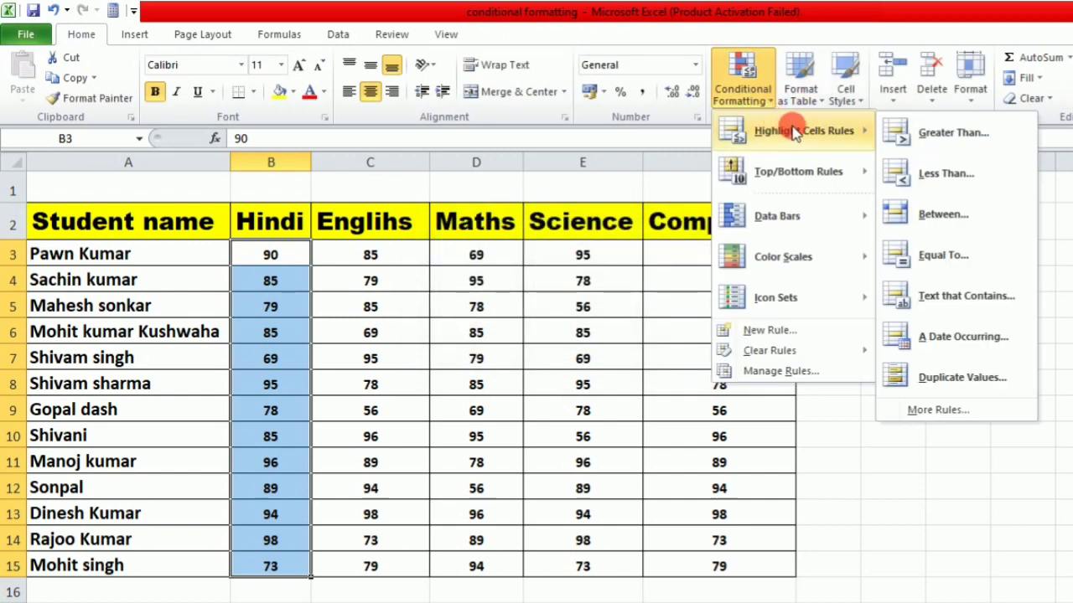
{"action": "left_click", "coordinate": [931, 256]}
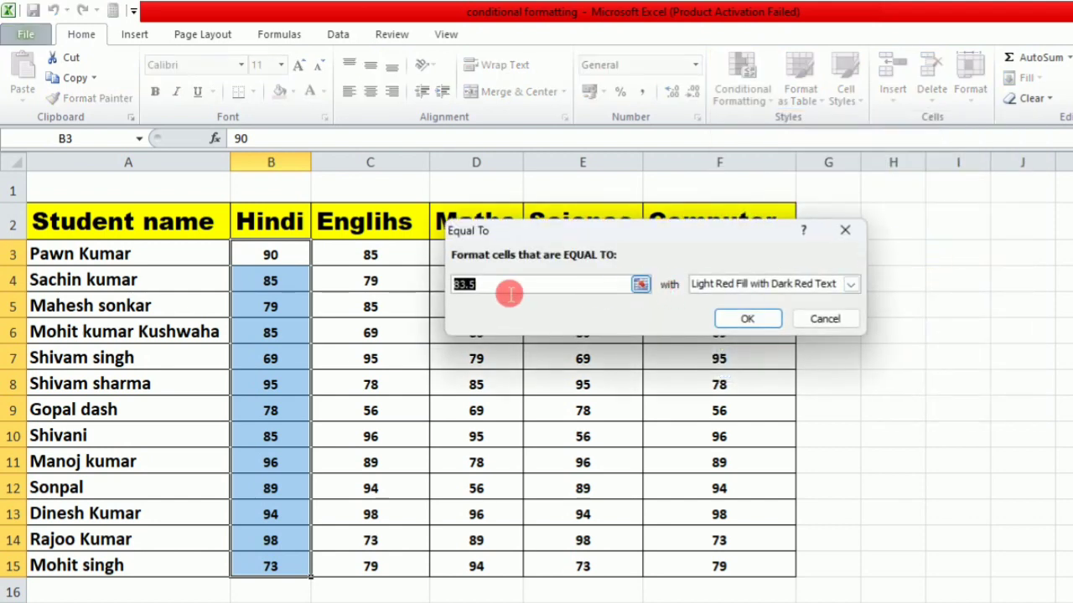
{"action": "key", "text": "BackSpace"}
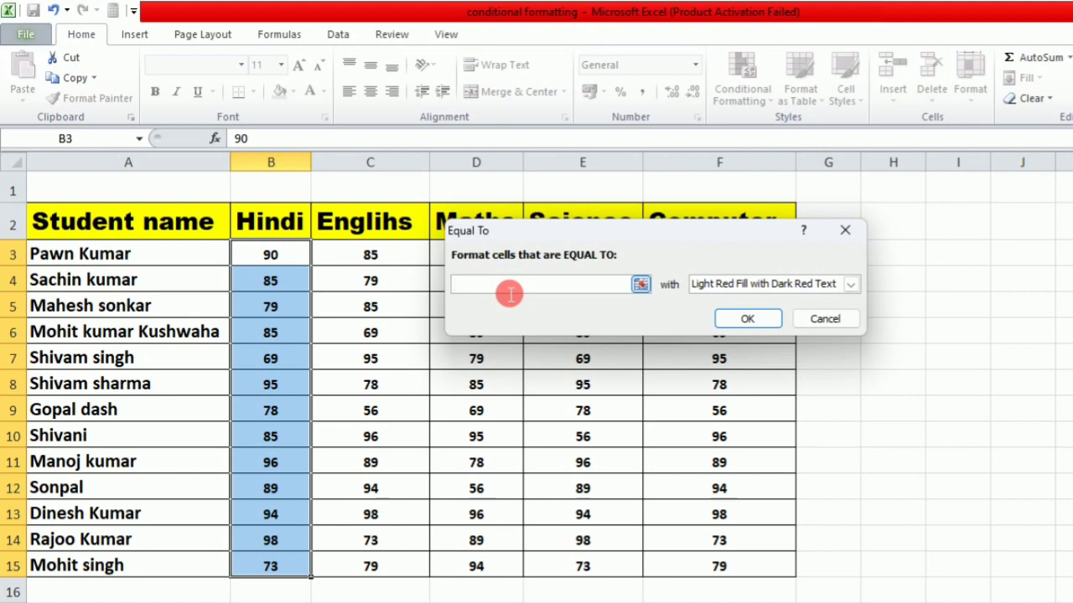
{"action": "type", "text": "85"}
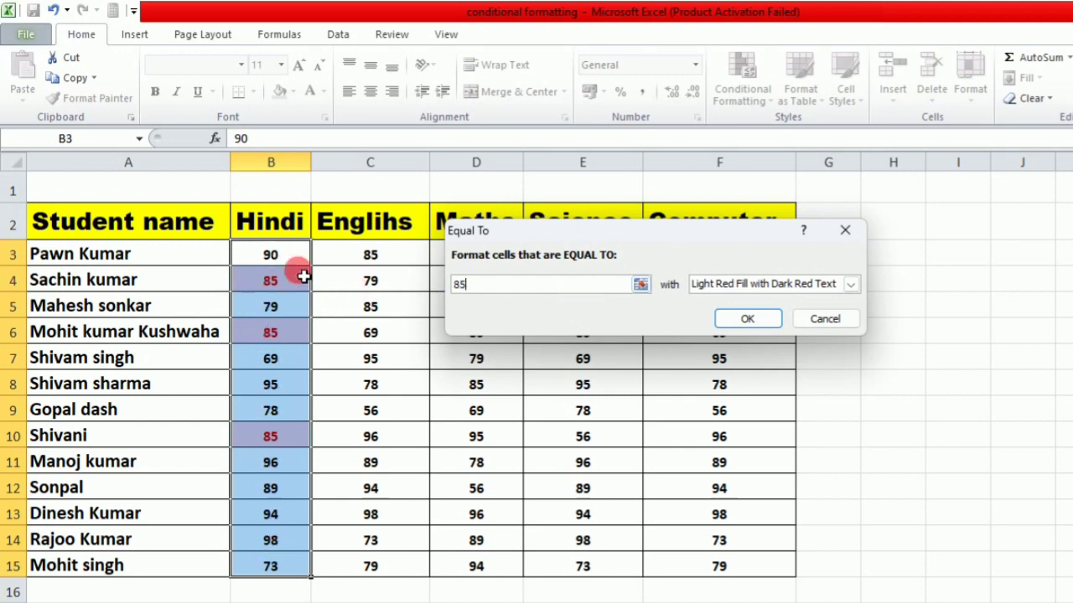
{"action": "left_click", "coordinate": [754, 317]}
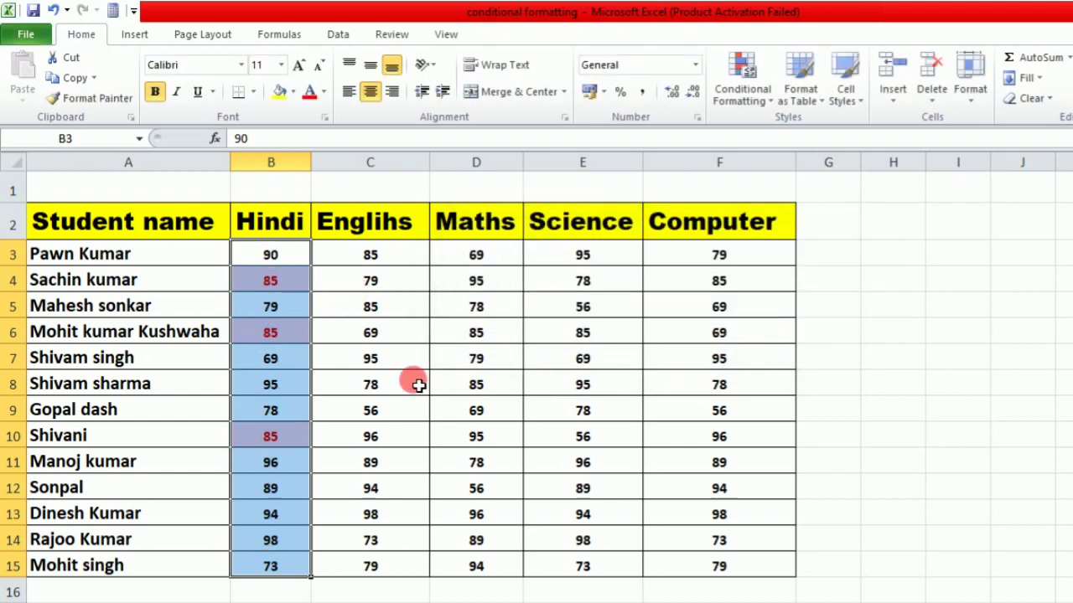
{"action": "left_click", "coordinate": [548, 362]}
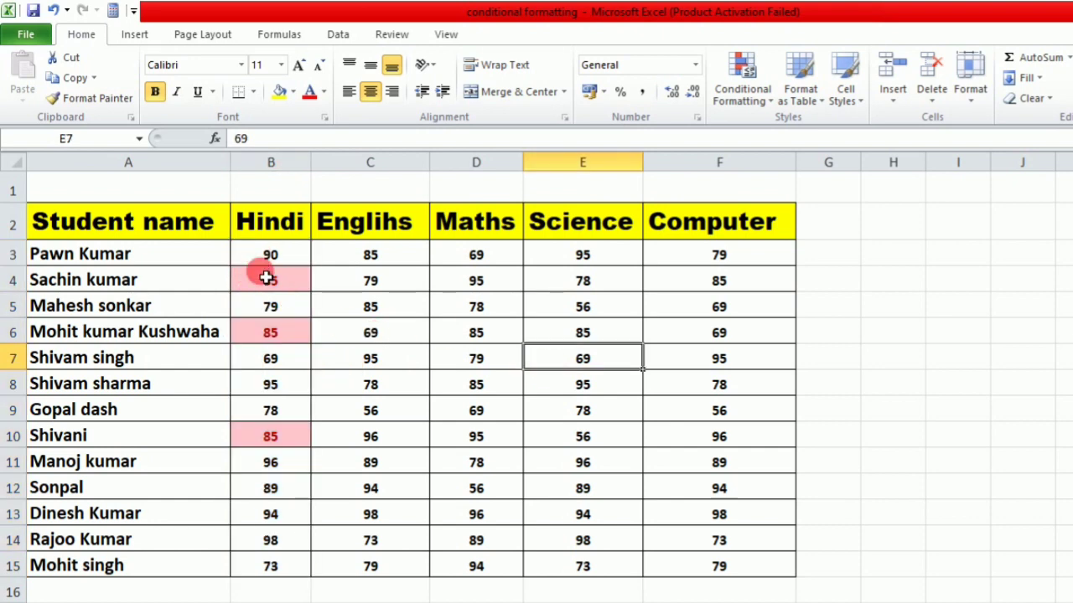
Set the Hindi mark in B6 to 56 and the one in B3 to 85
{"action": "left_click", "coordinate": [279, 338]}
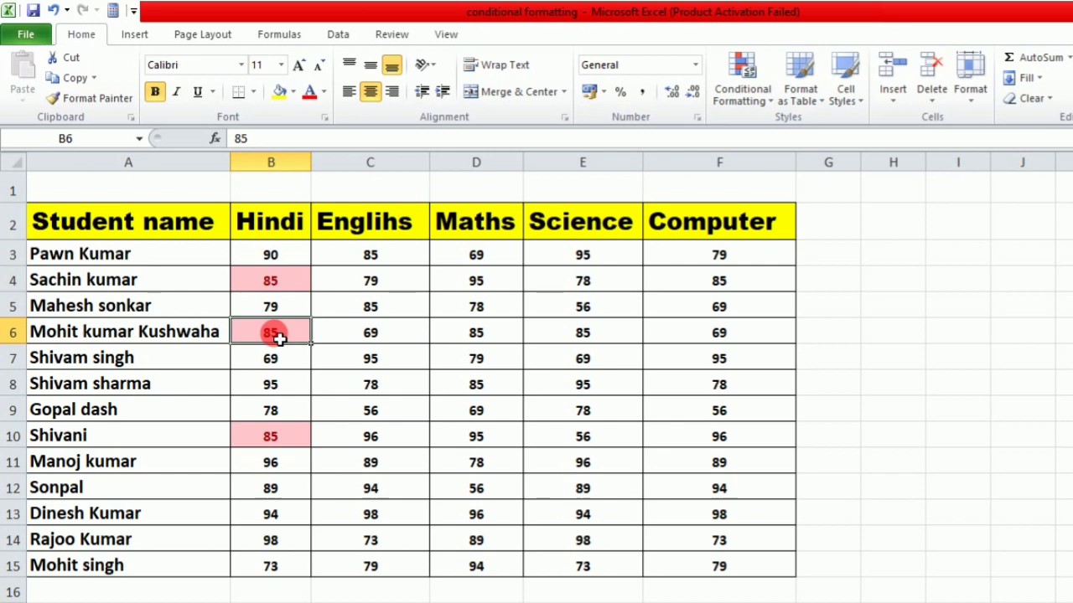
{"action": "type", "text": "5"}
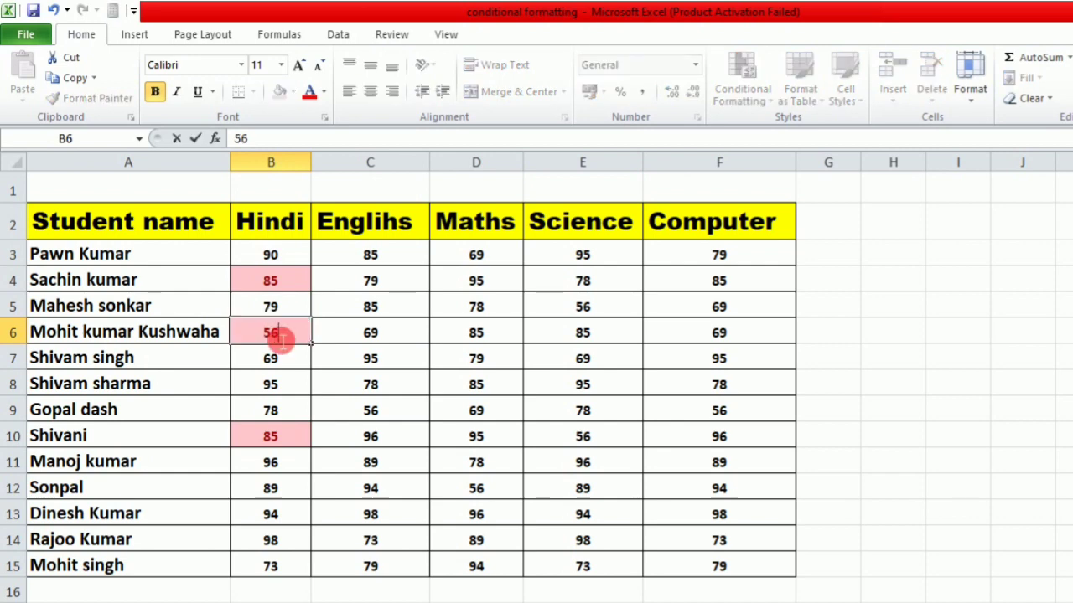
{"action": "left_click", "coordinate": [468, 335]}
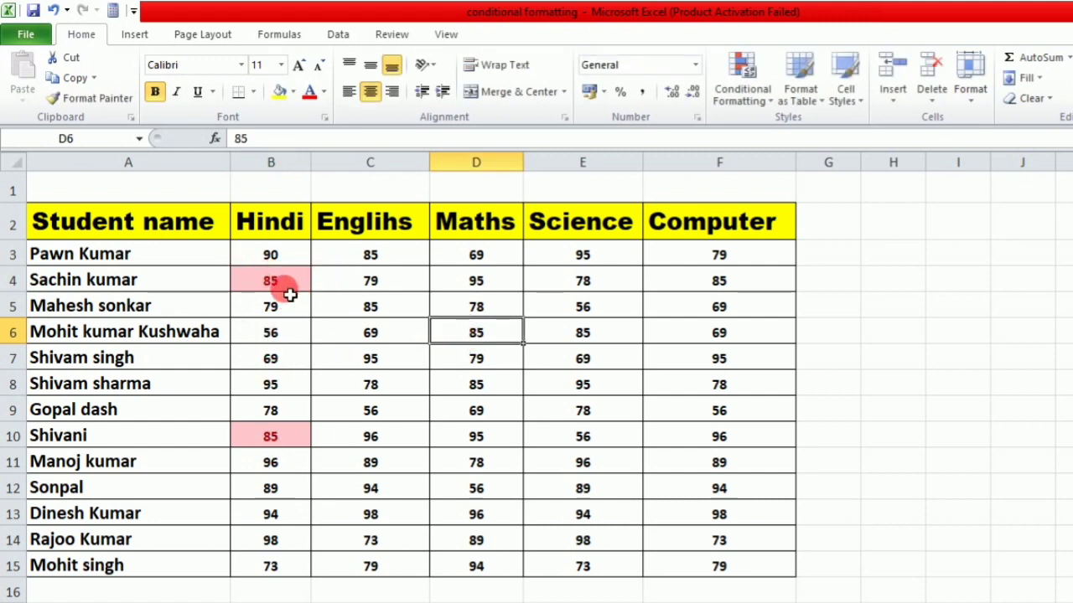
{"action": "left_click", "coordinate": [285, 354]}
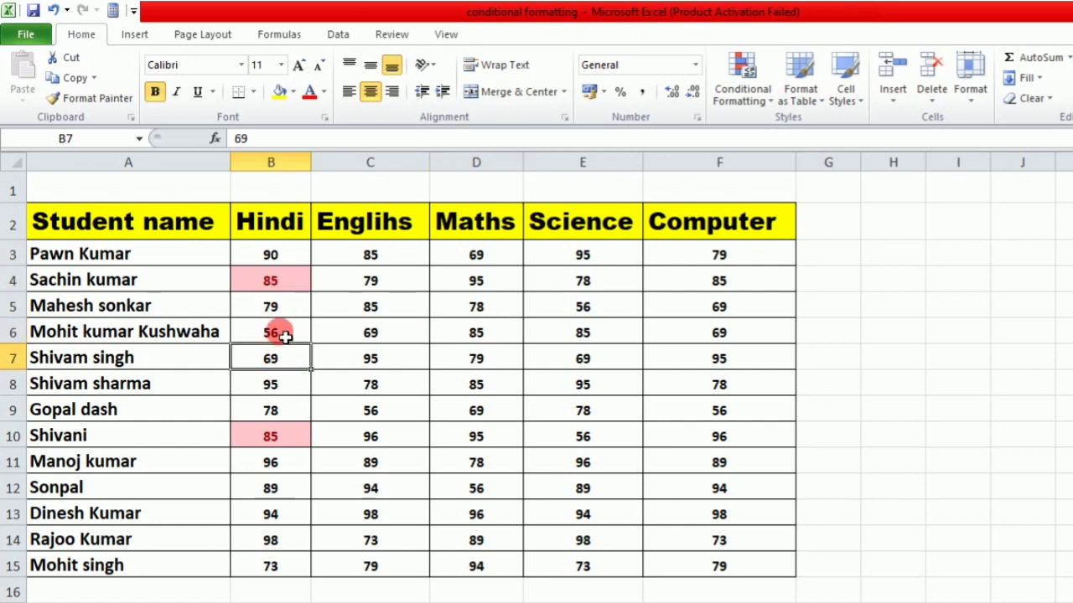
{"action": "left_click", "coordinate": [287, 256]}
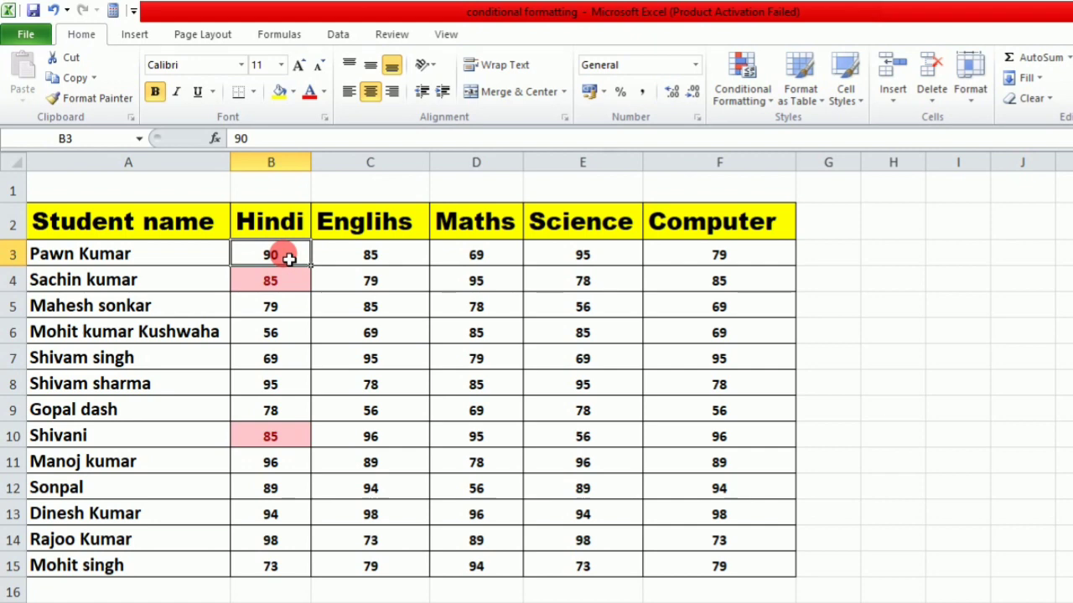
{"action": "type", "text": "86"}
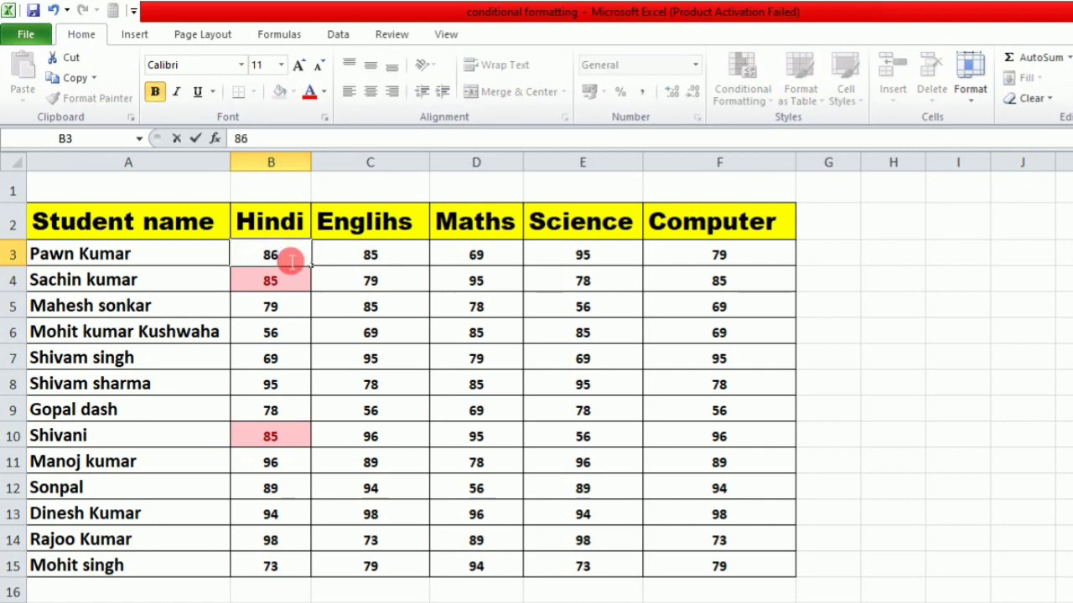
{"action": "left_click", "coordinate": [474, 465]}
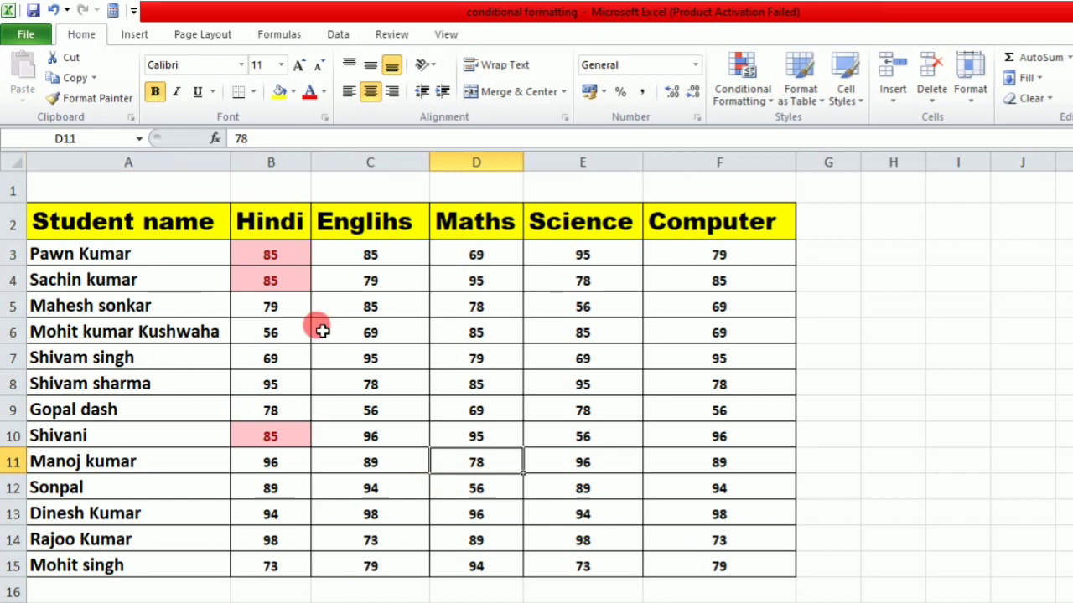
Try to clear the conditional formatting rules from the Hindi marks with only B15 selected
{"action": "left_click_drag", "start_coordinate": [268, 254], "coordinate": [276, 561]}
{"action": "left_click", "coordinate": [276, 561]}
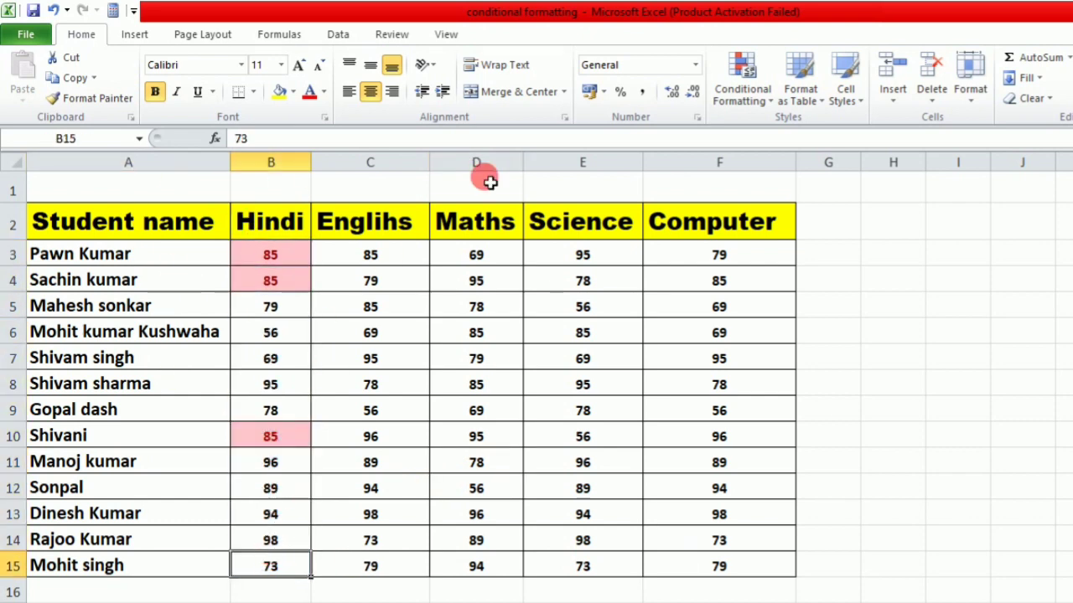
{"action": "left_click", "coordinate": [769, 102]}
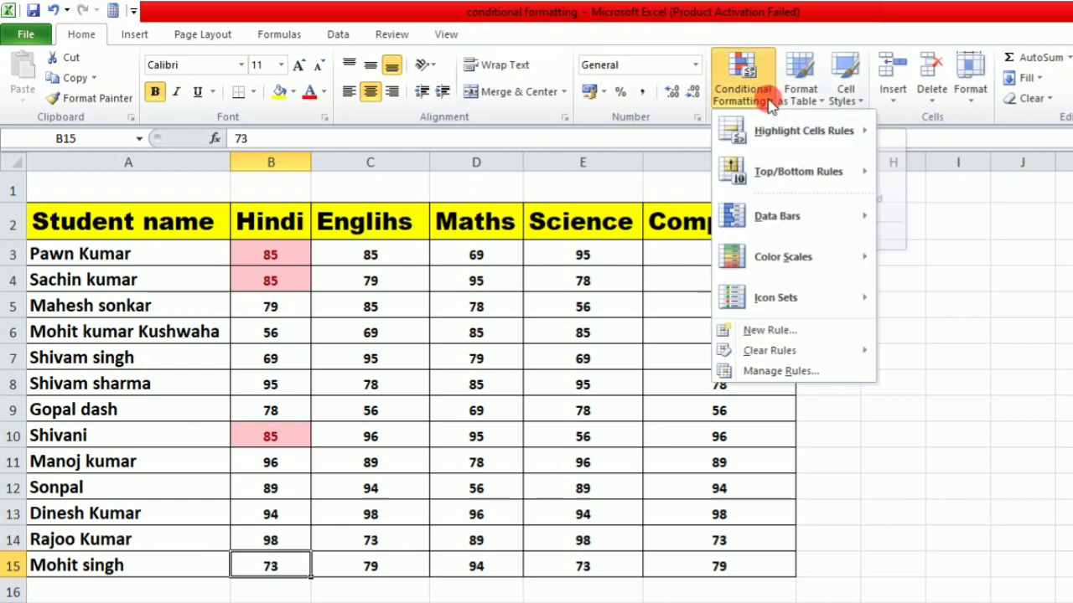
{"action": "mouse_move", "coordinate": [787, 352]}
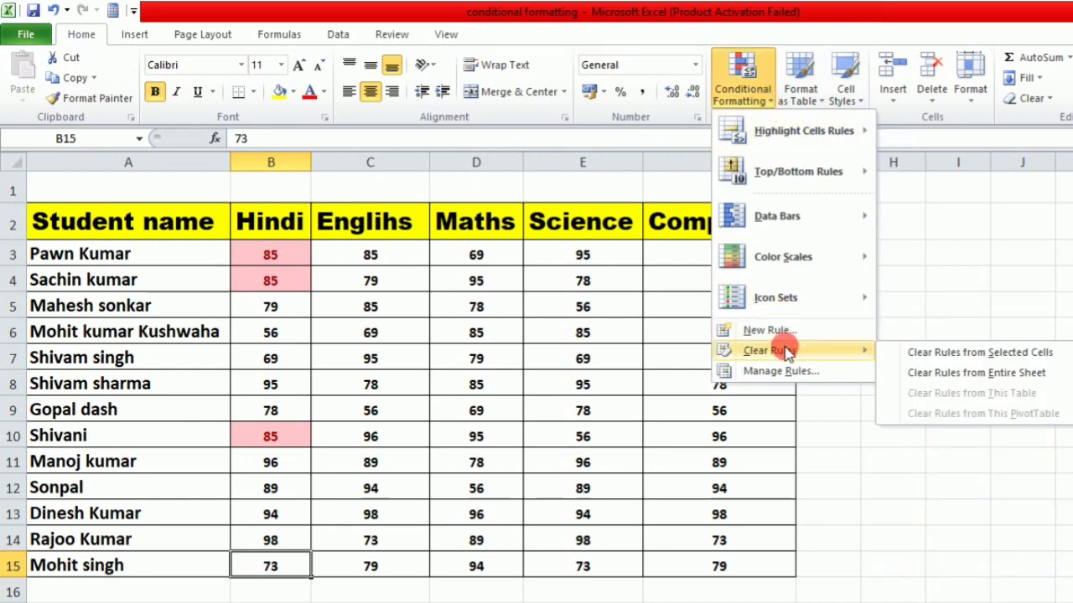
{"action": "left_click", "coordinate": [952, 356]}
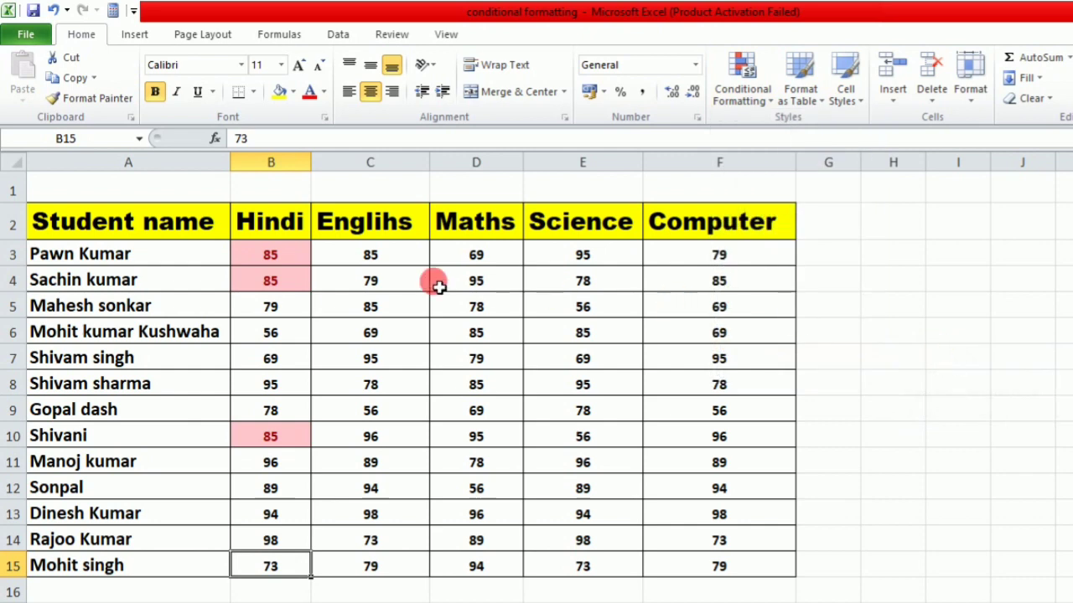
Select the Hindi marks in B3:B15 and clear the conditional formatting rules from the selected cells
{"action": "left_click", "coordinate": [256, 275]}
{"action": "left_click_drag", "start_coordinate": [264, 262], "coordinate": [270, 566]}
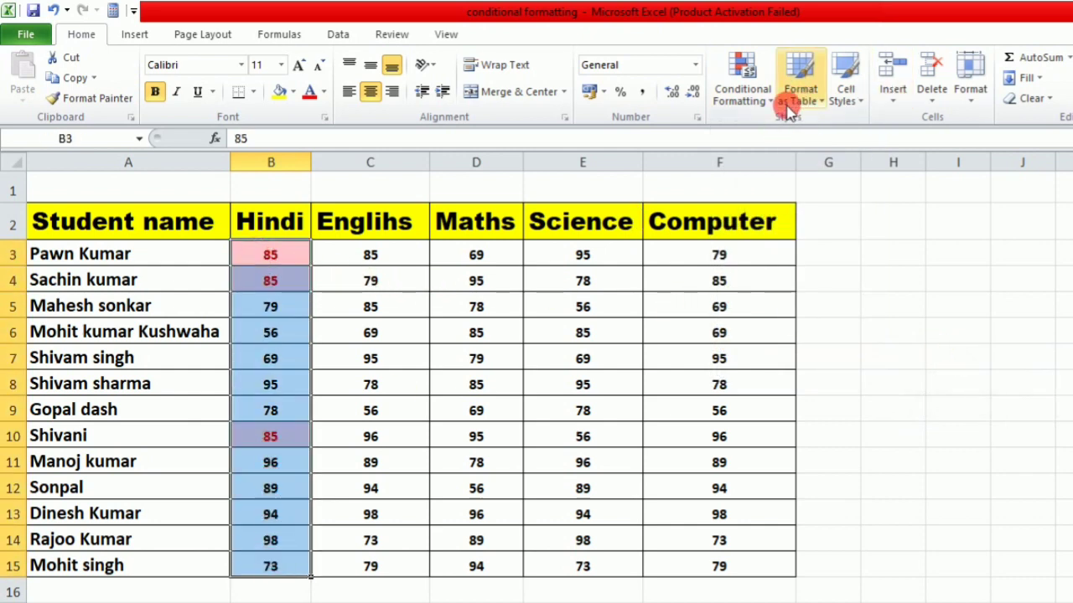
{"action": "left_click", "coordinate": [763, 93]}
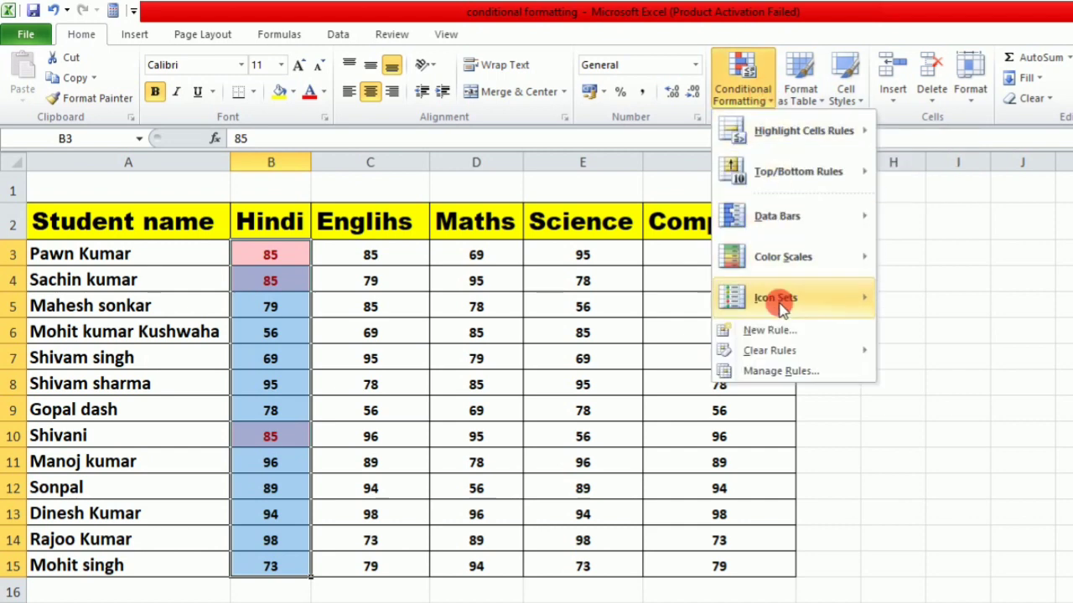
{"action": "mouse_move", "coordinate": [771, 350]}
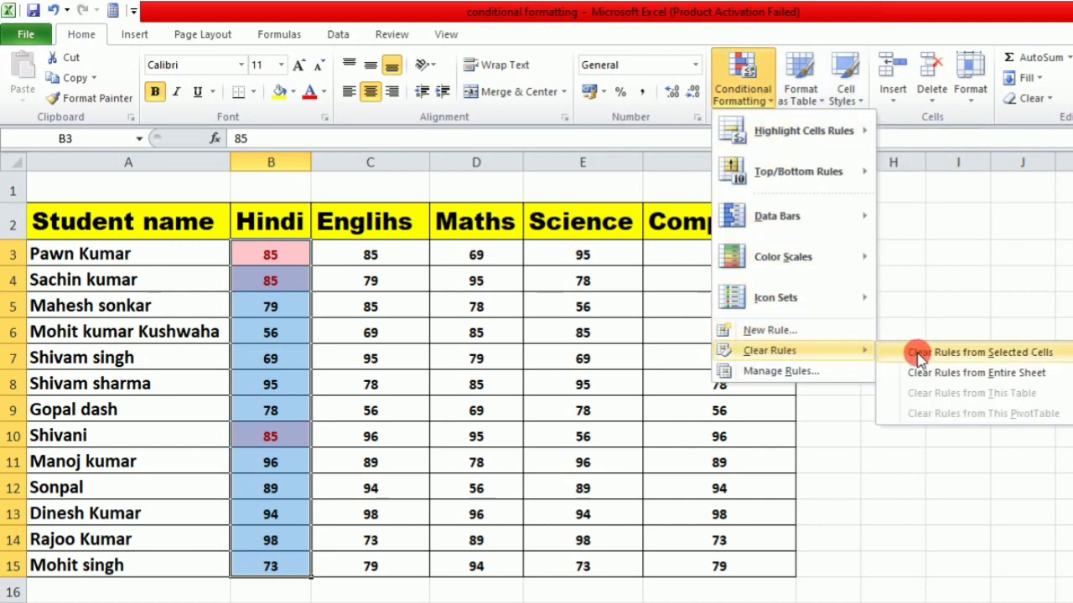
{"action": "left_click", "coordinate": [944, 355]}
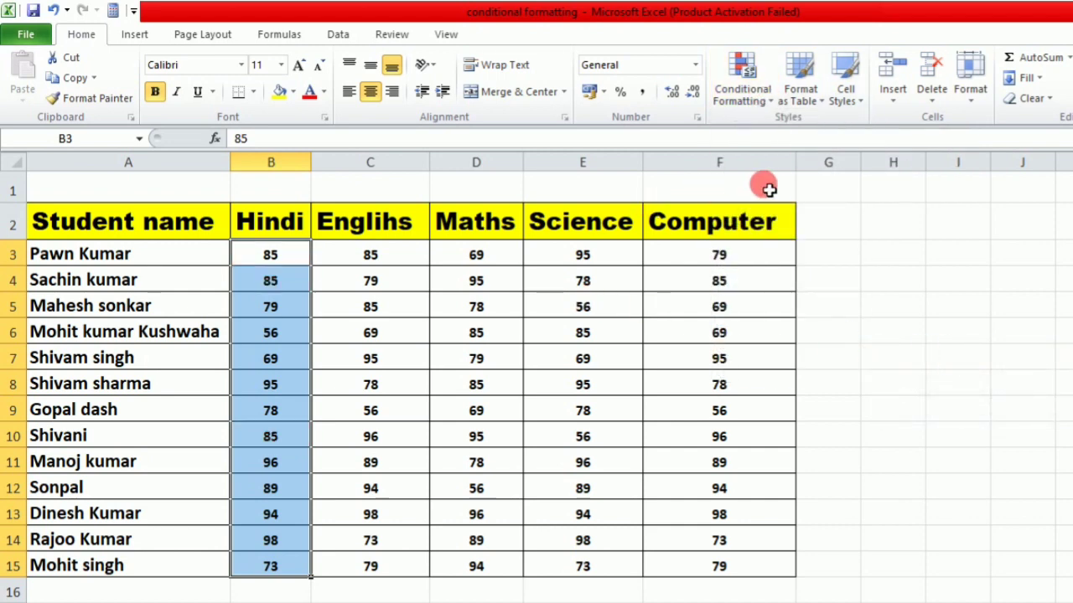
{"action": "left_click", "coordinate": [763, 103]}
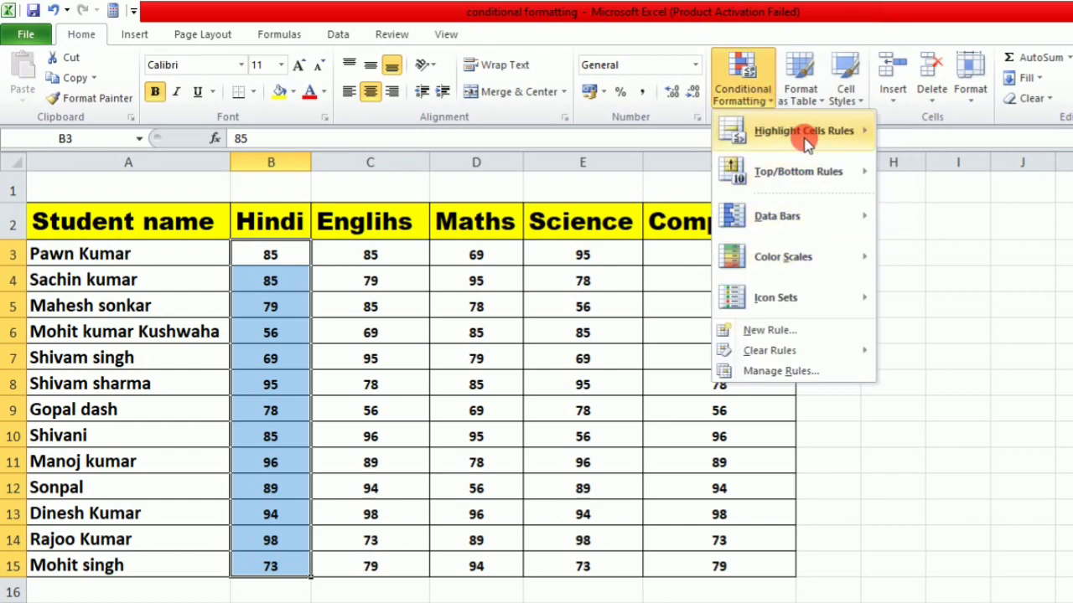
{"action": "mouse_move", "coordinate": [850, 140]}
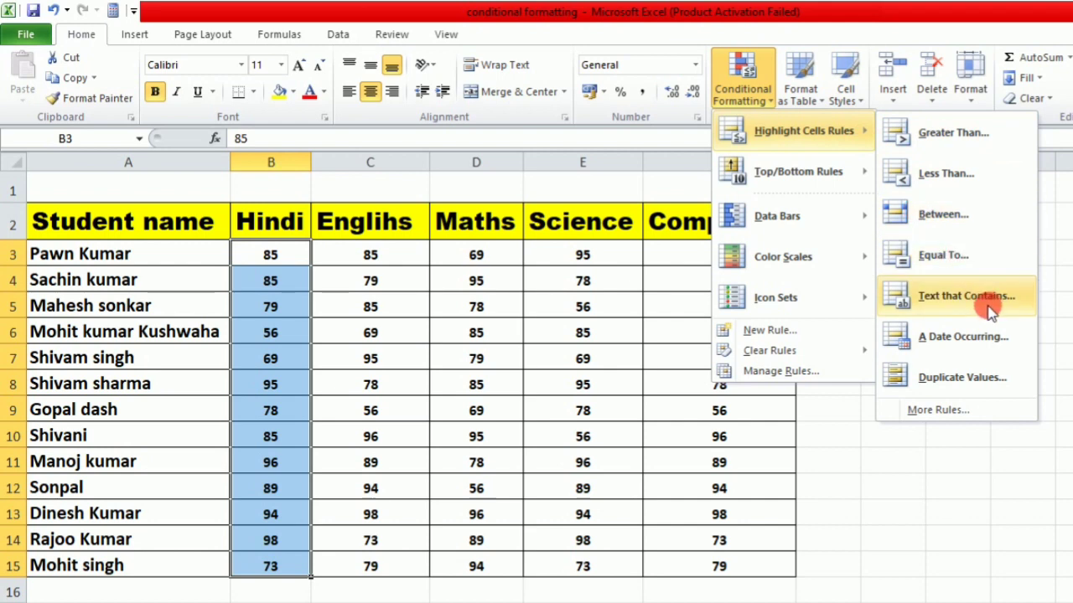
{"action": "left_click", "coordinate": [1034, 450]}
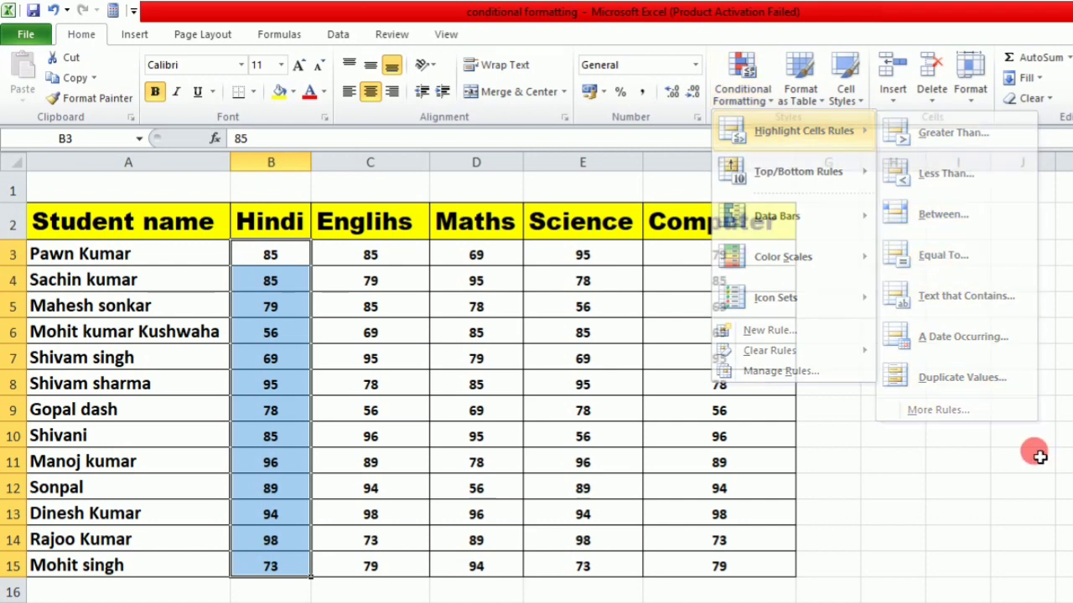
Apply a Text That Contains highlight rule matching the name in M2 to M2:M11, with Light Red Fill with Dark Red Text
{"action": "left_click", "coordinate": [1039, 456]}
{"action": "left_click_drag", "start_coordinate": [1039, 457], "coordinate": [1072, 415]}
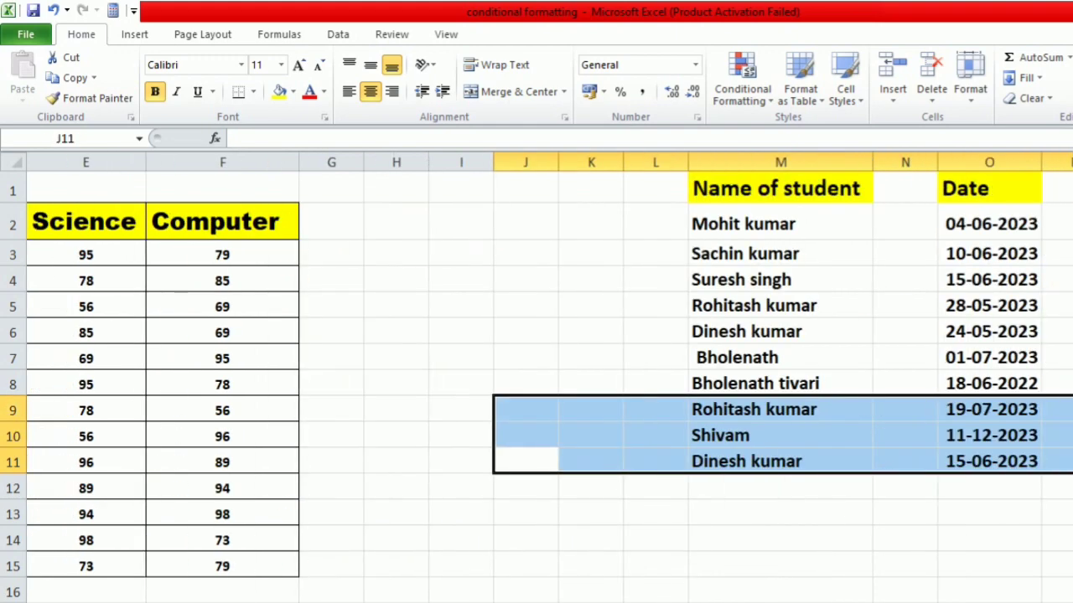
{"action": "left_click_drag", "start_coordinate": [665, 455], "coordinate": [1072, 386]}
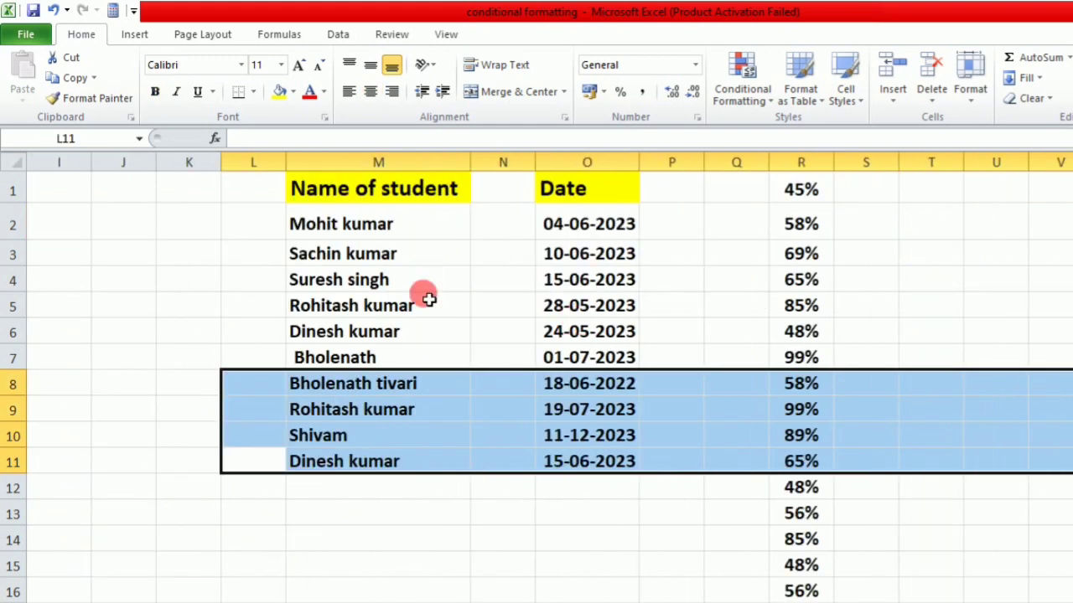
{"action": "left_click", "coordinate": [317, 258]}
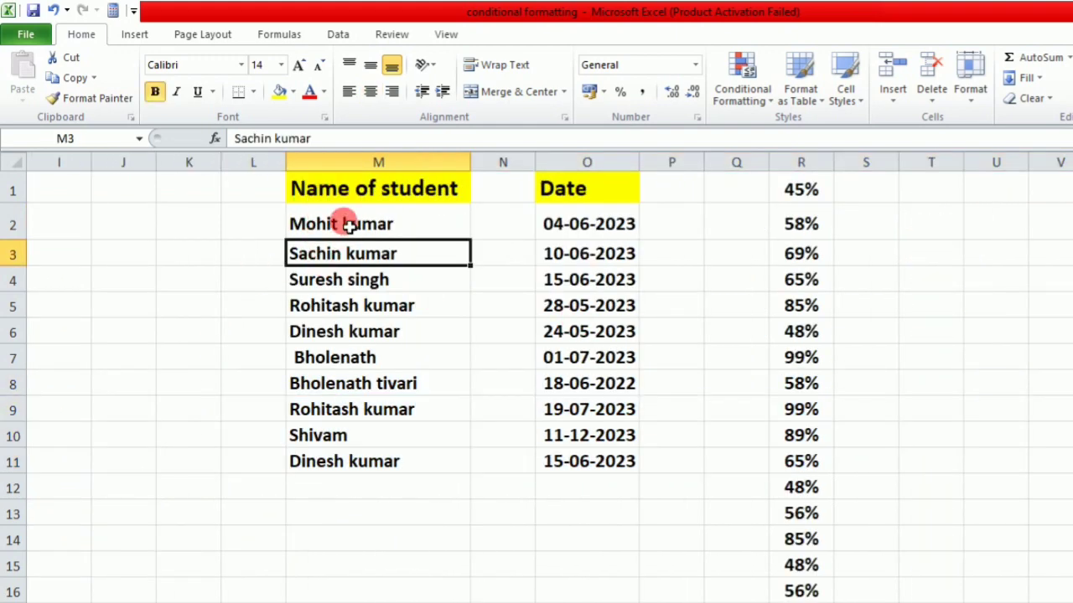
{"action": "left_click_drag", "start_coordinate": [353, 228], "coordinate": [357, 462]}
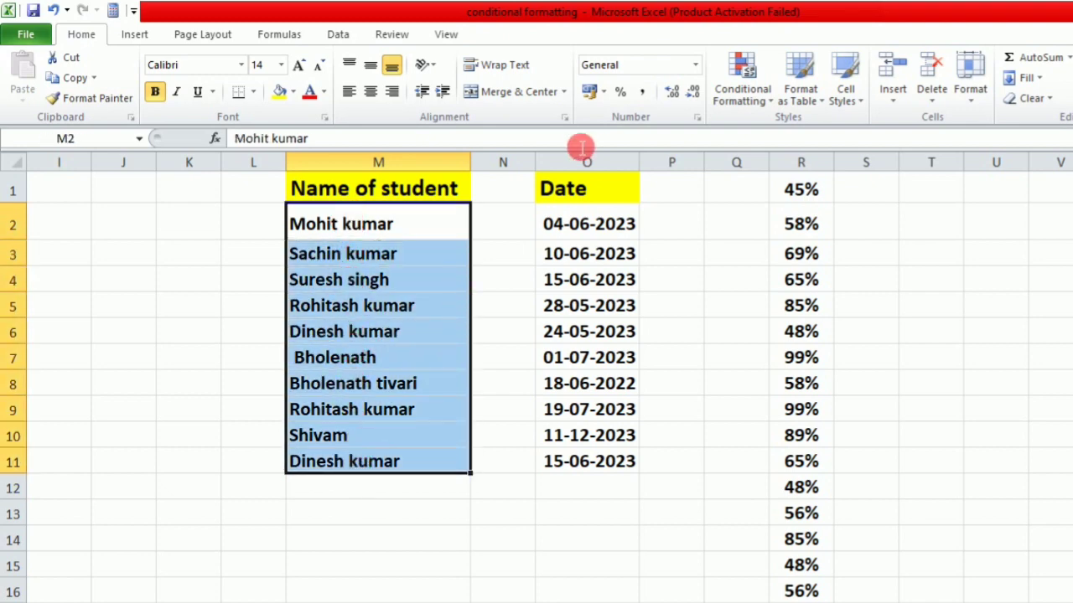
{"action": "left_click", "coordinate": [770, 100]}
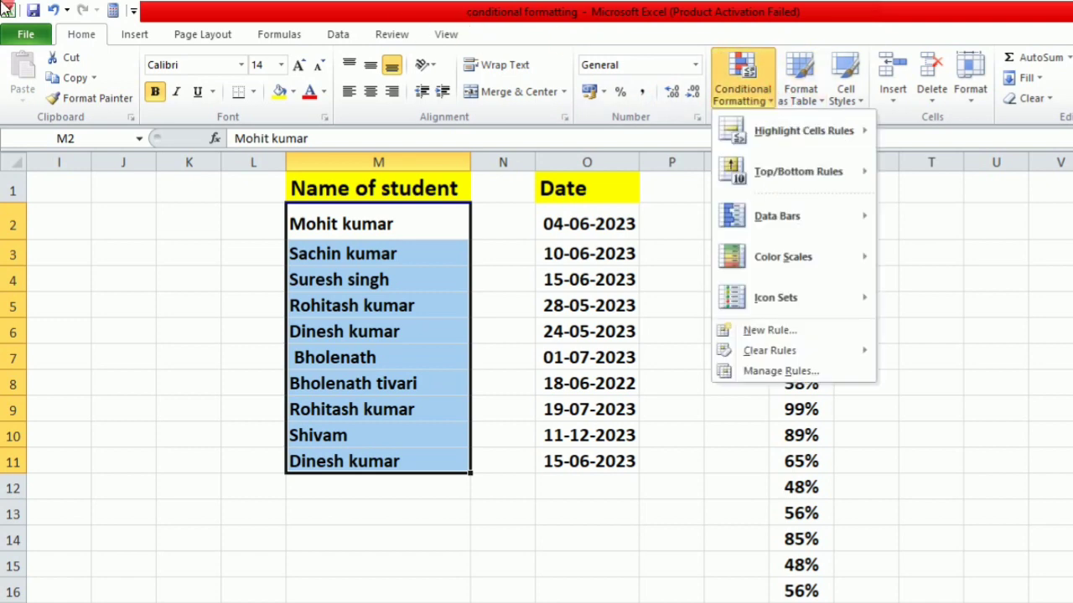
{"action": "mouse_move", "coordinate": [781, 141]}
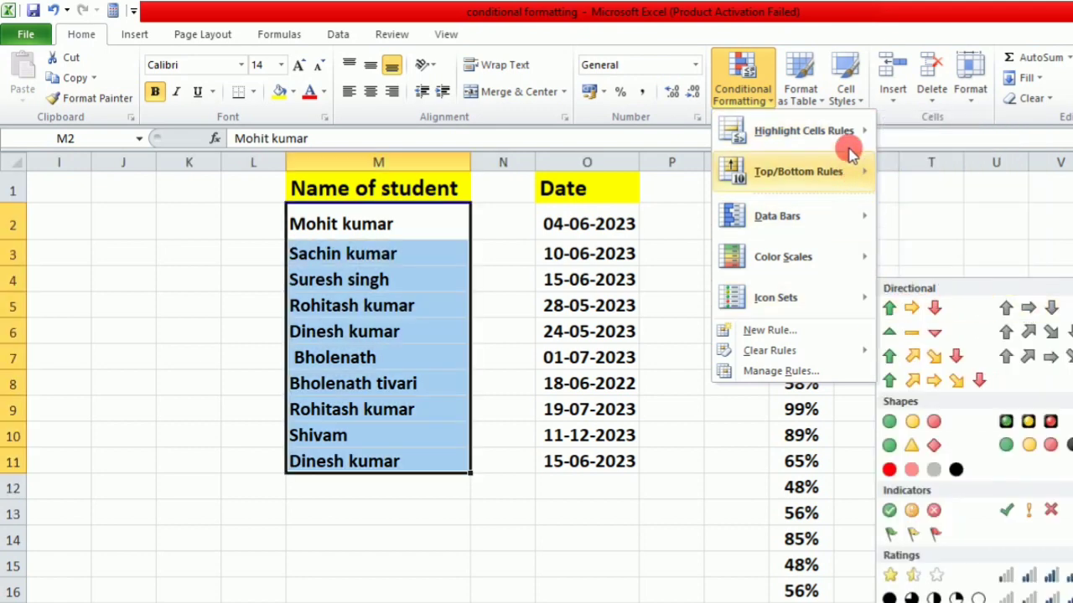
{"action": "mouse_move", "coordinate": [867, 141]}
{"action": "left_click", "coordinate": [925, 293]}
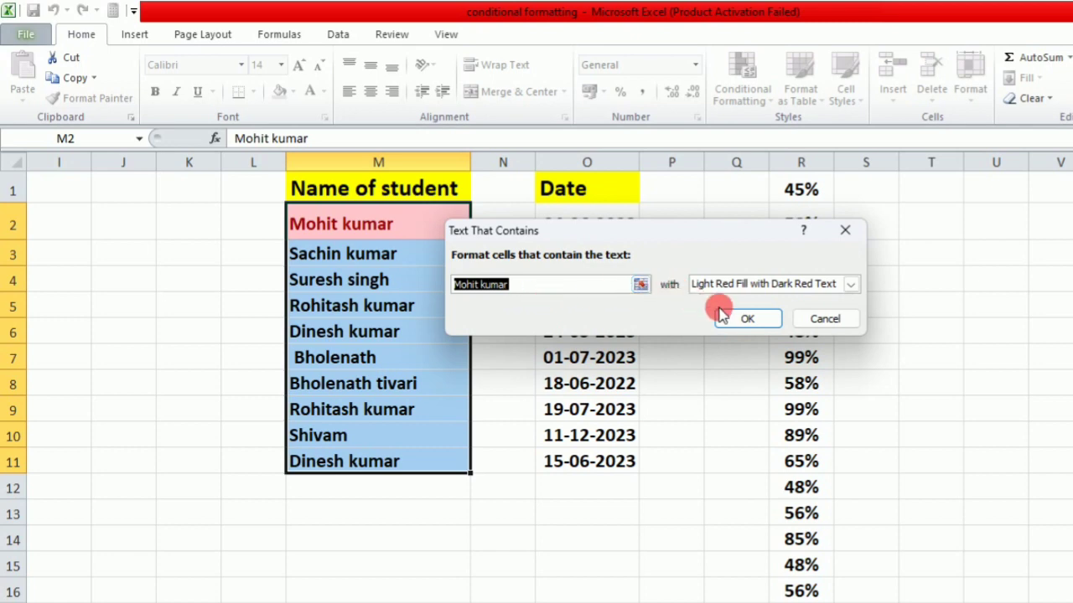
{"action": "left_click", "coordinate": [750, 319]}
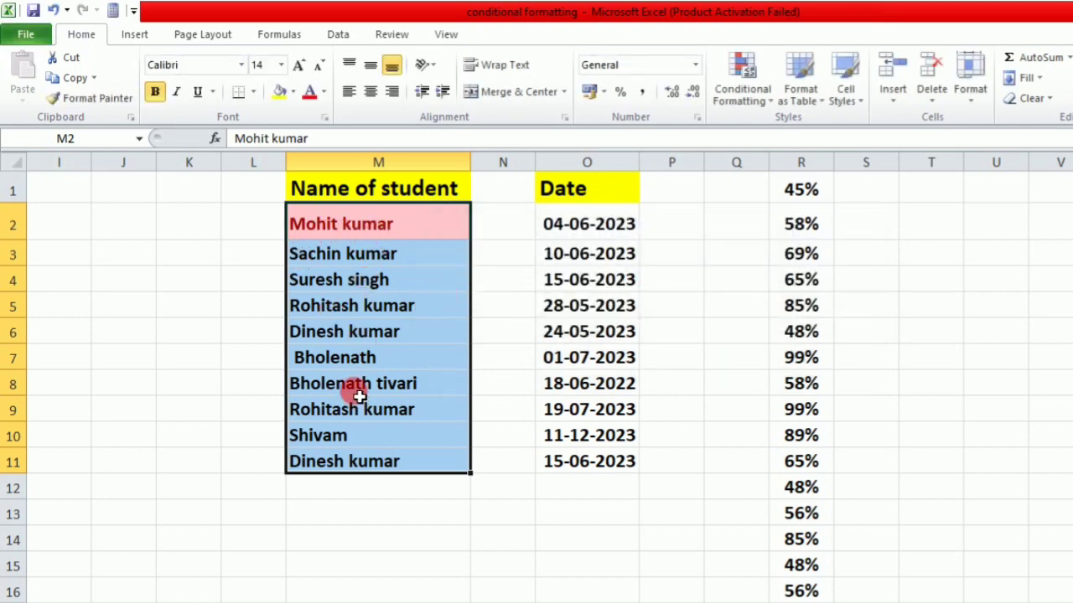
Replace the student name in M7 with the same full name as in M2
{"action": "left_click", "coordinate": [360, 366]}
{"action": "type", "text": "mohit kumar"}
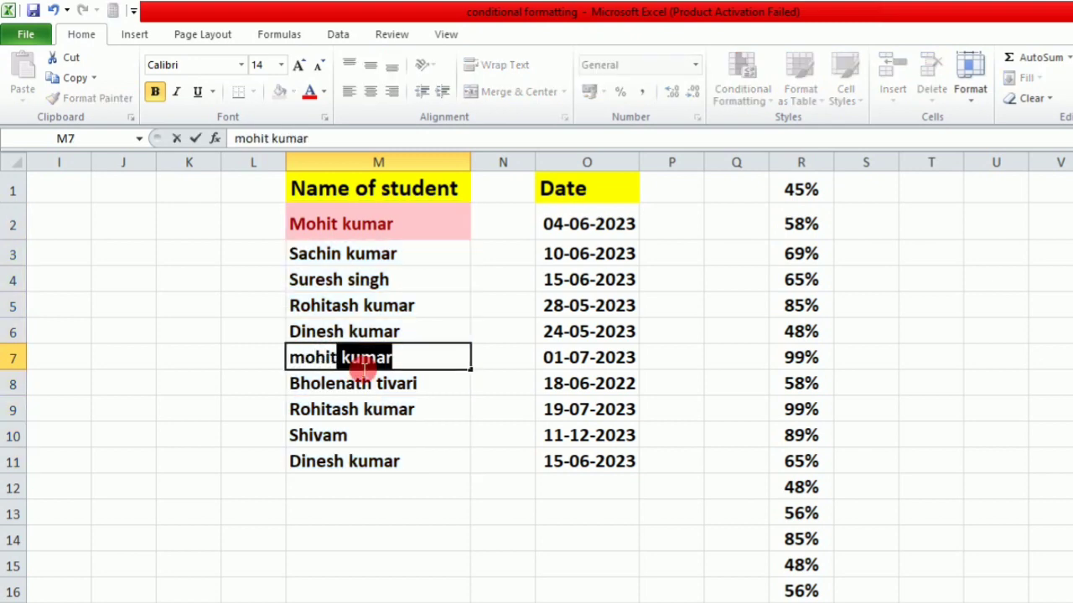
{"action": "left_click", "coordinate": [714, 332]}
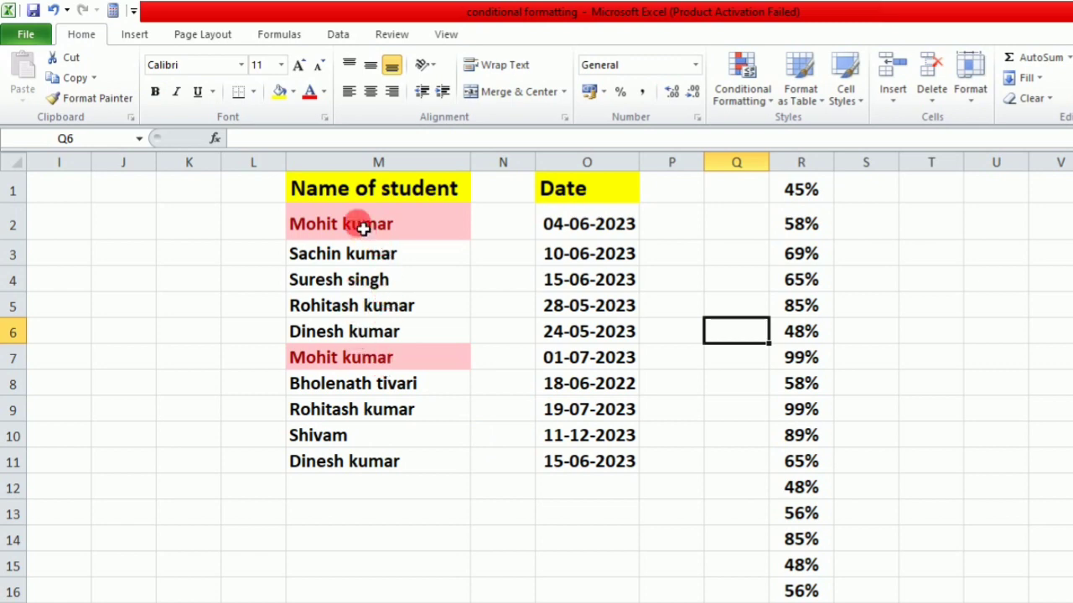
Select the student names in M2:M11 and clear the conditional formatting rules from the selected cells
{"action": "left_click_drag", "start_coordinate": [363, 228], "coordinate": [359, 460]}
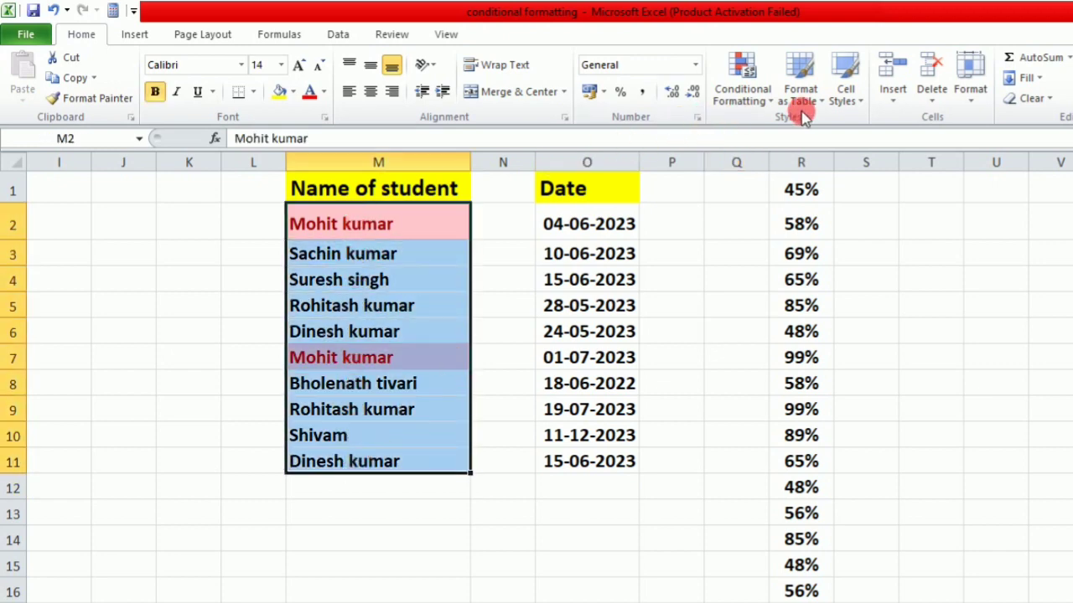
{"action": "left_click", "coordinate": [768, 99]}
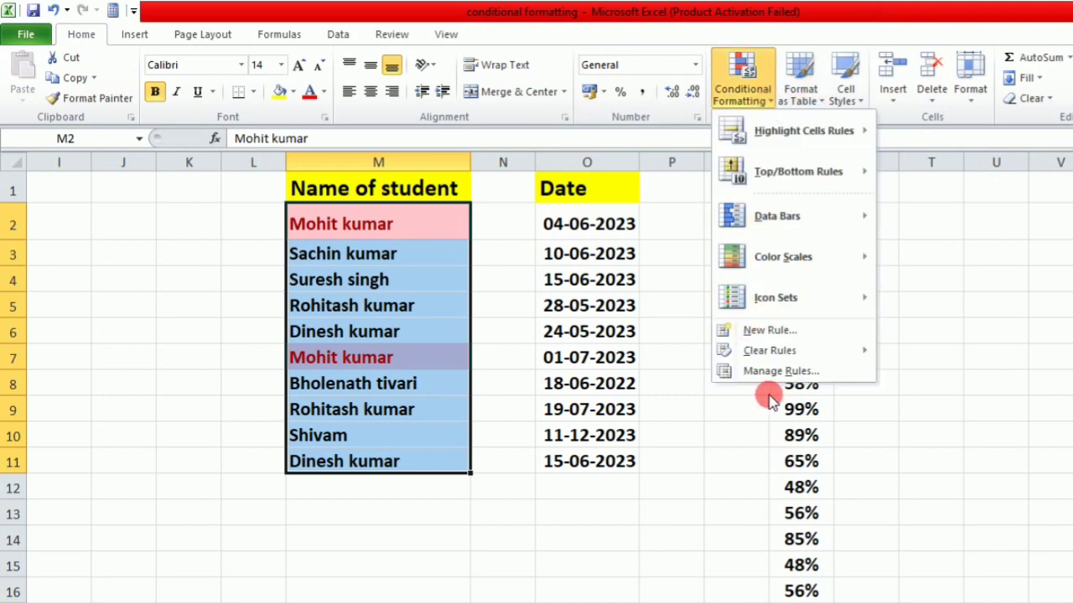
{"action": "mouse_move", "coordinate": [783, 352]}
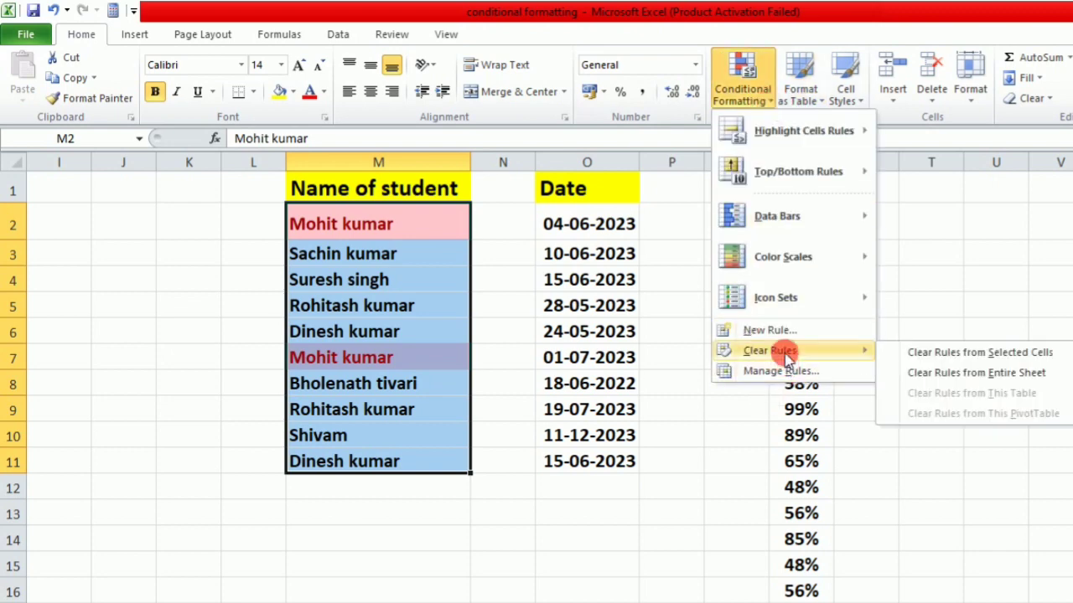
{"action": "left_click", "coordinate": [933, 345]}
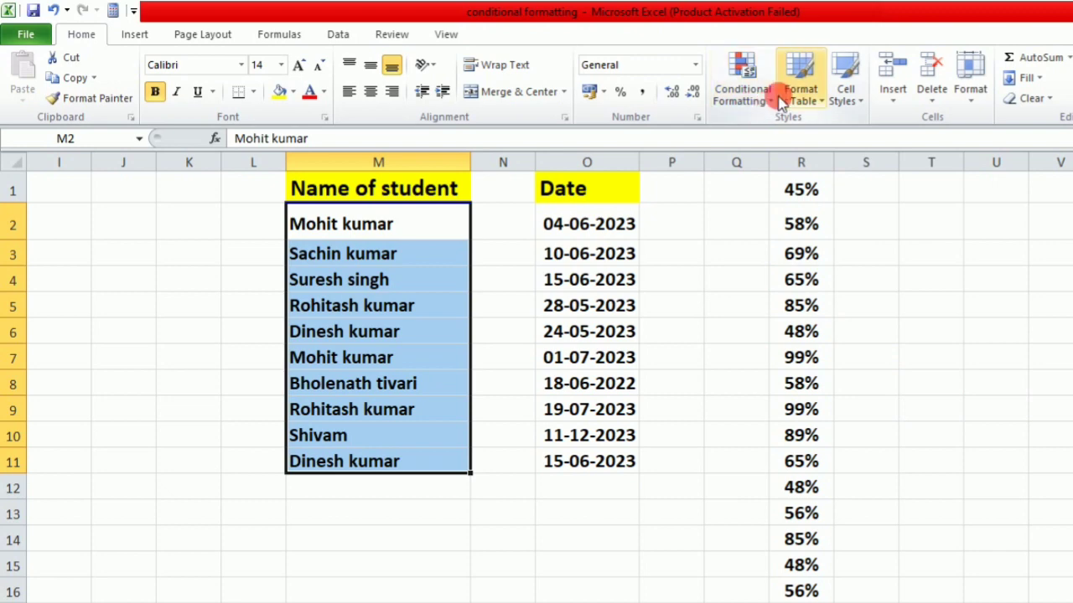
Preview a Text That Contains highlight rule on the student names for "s" and "sa", and discard it
{"action": "left_click", "coordinate": [786, 99]}
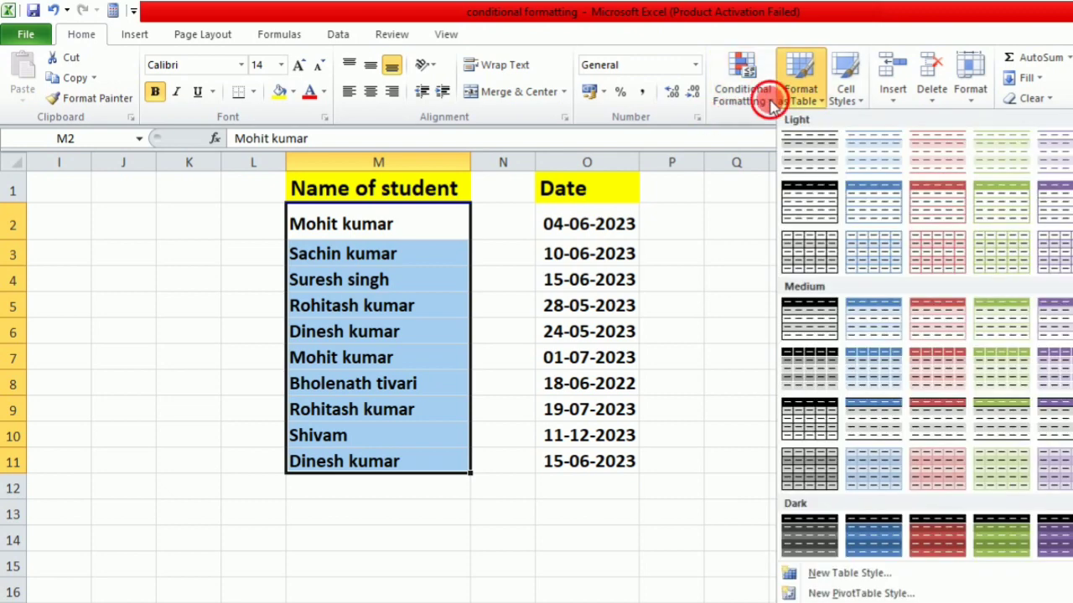
{"action": "left_click", "coordinate": [760, 94]}
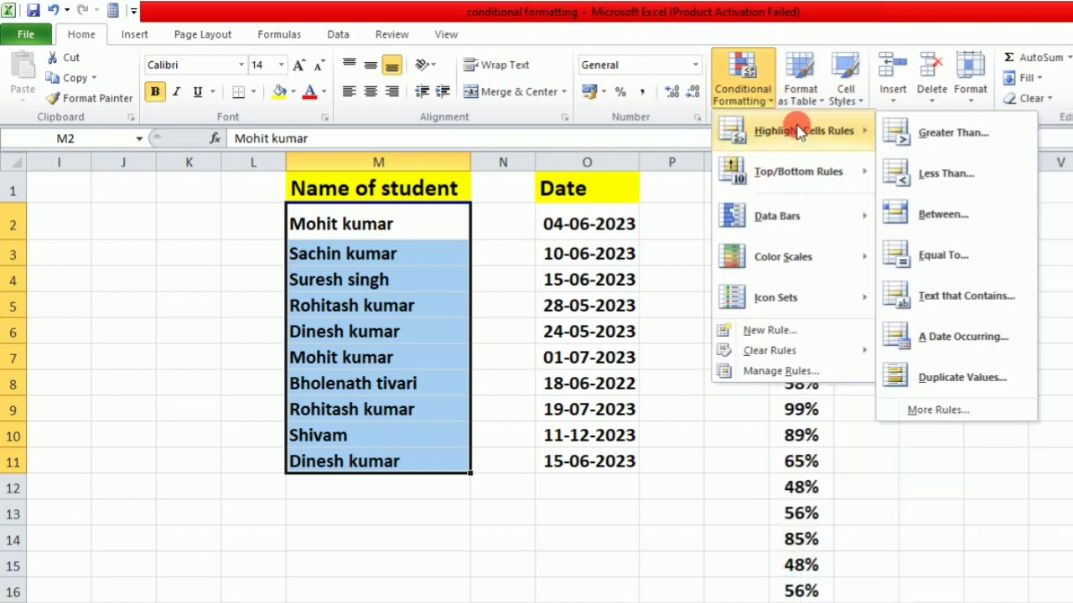
{"action": "left_click", "coordinate": [966, 296]}
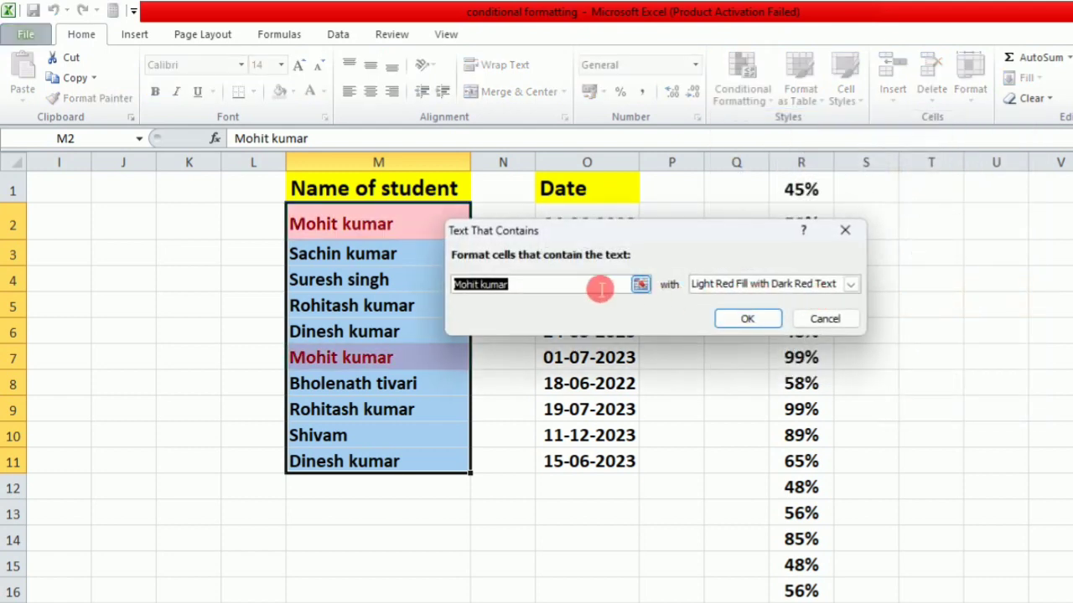
{"action": "key", "text": "BackSpace"}
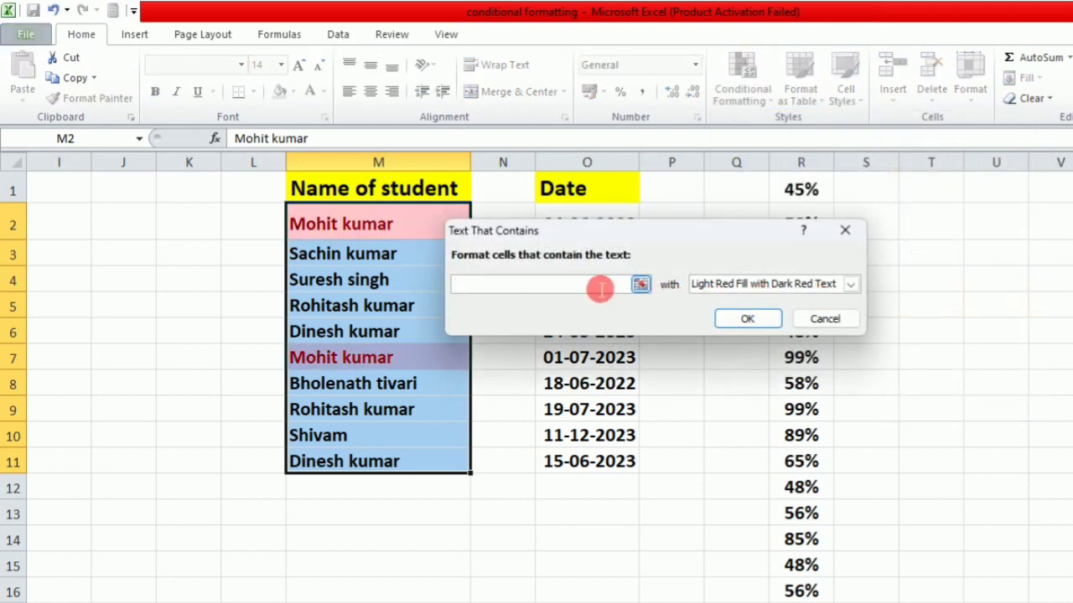
{"action": "type", "text": "s"}
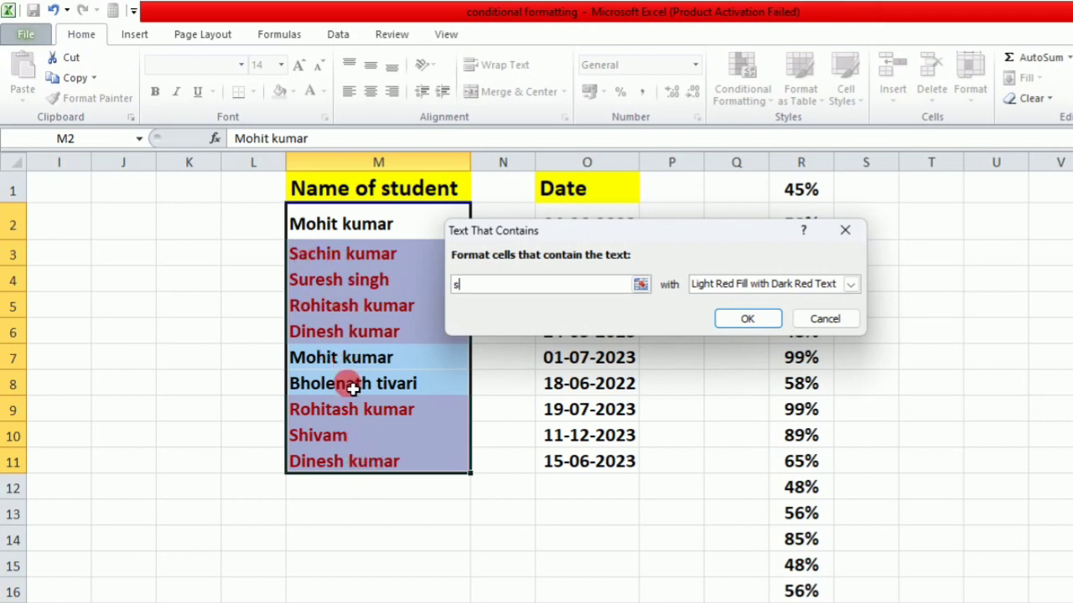
{"action": "type", "text": "a"}
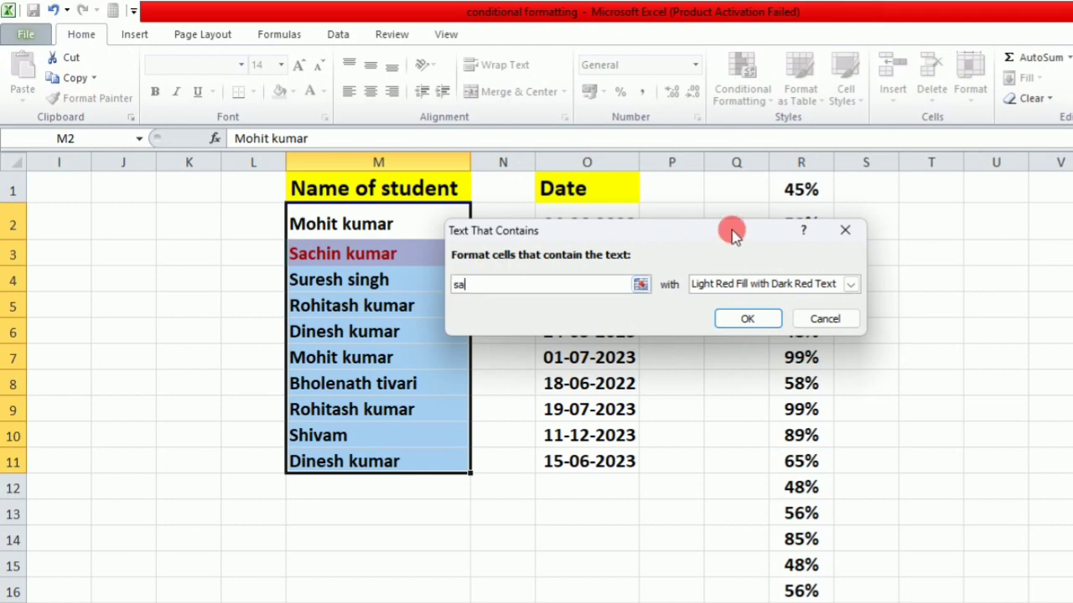
{"action": "left_click", "coordinate": [845, 234]}
Apply an A Date Occurring highlight rule for Today to the dates in O2:O11, with Light Red Fill with Dark Red Text
{"action": "left_click", "coordinate": [764, 99]}
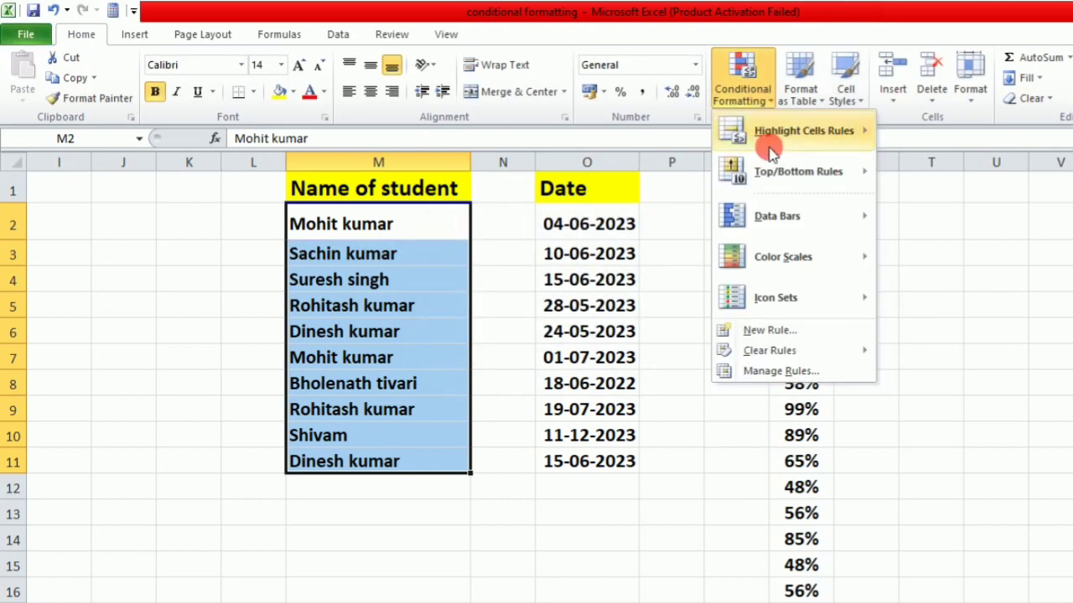
{"action": "mouse_move", "coordinate": [807, 134]}
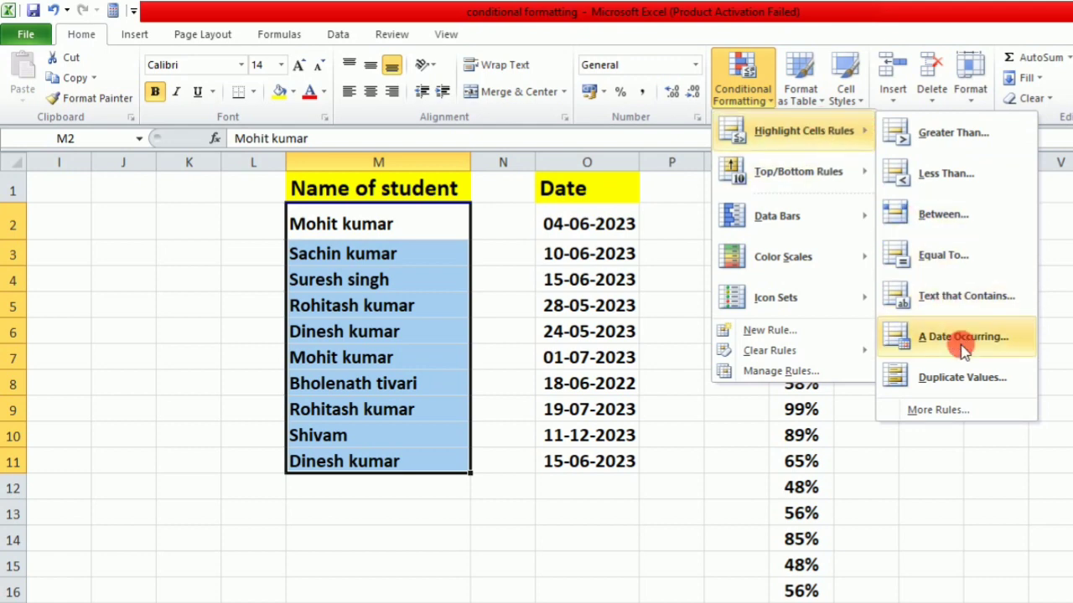
{"action": "left_click", "coordinate": [594, 268]}
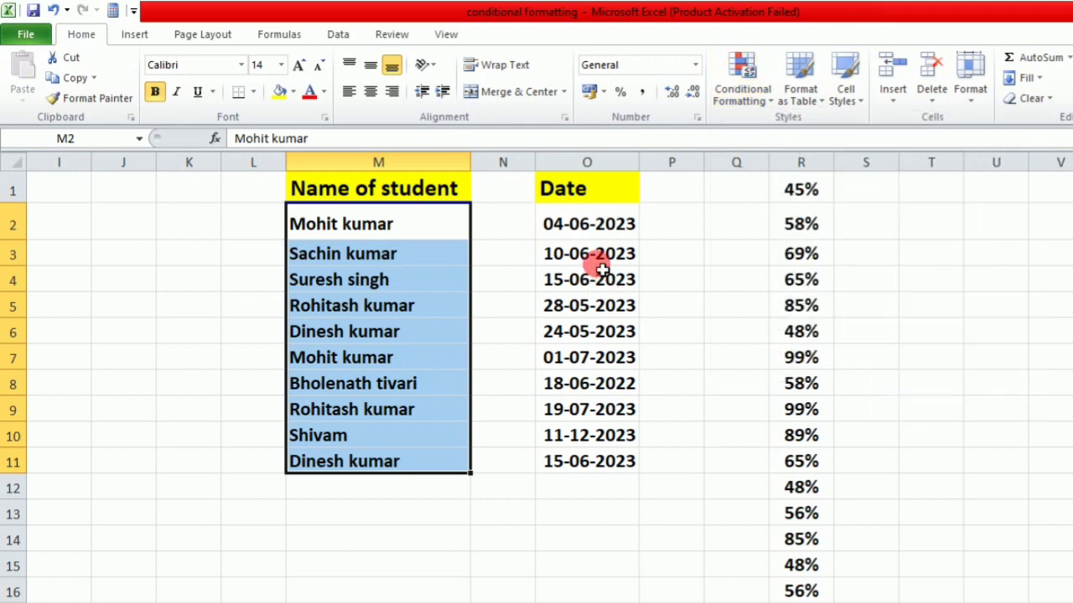
{"action": "left_click", "coordinate": [593, 258]}
{"action": "left_click_drag", "start_coordinate": [545, 232], "coordinate": [611, 459]}
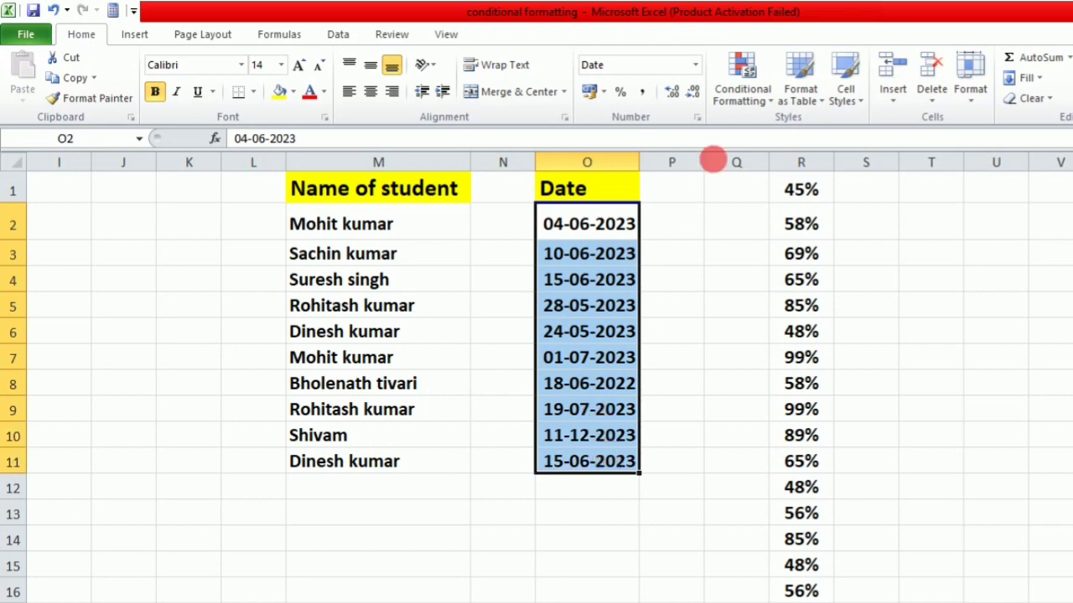
{"action": "left_click", "coordinate": [772, 100]}
{"action": "mouse_move", "coordinate": [805, 130]}
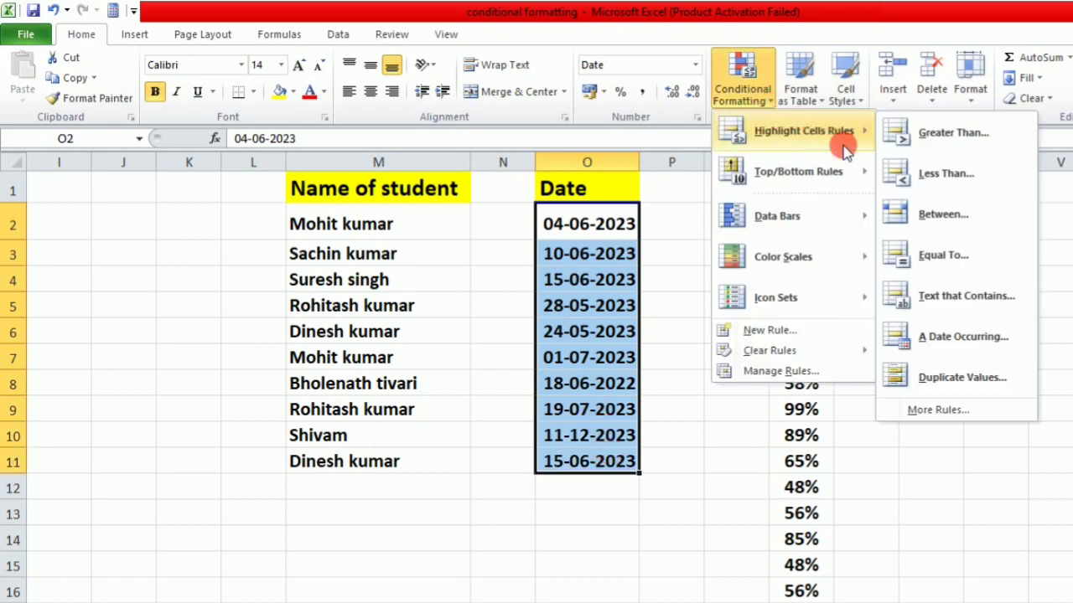
{"action": "left_click", "coordinate": [985, 336]}
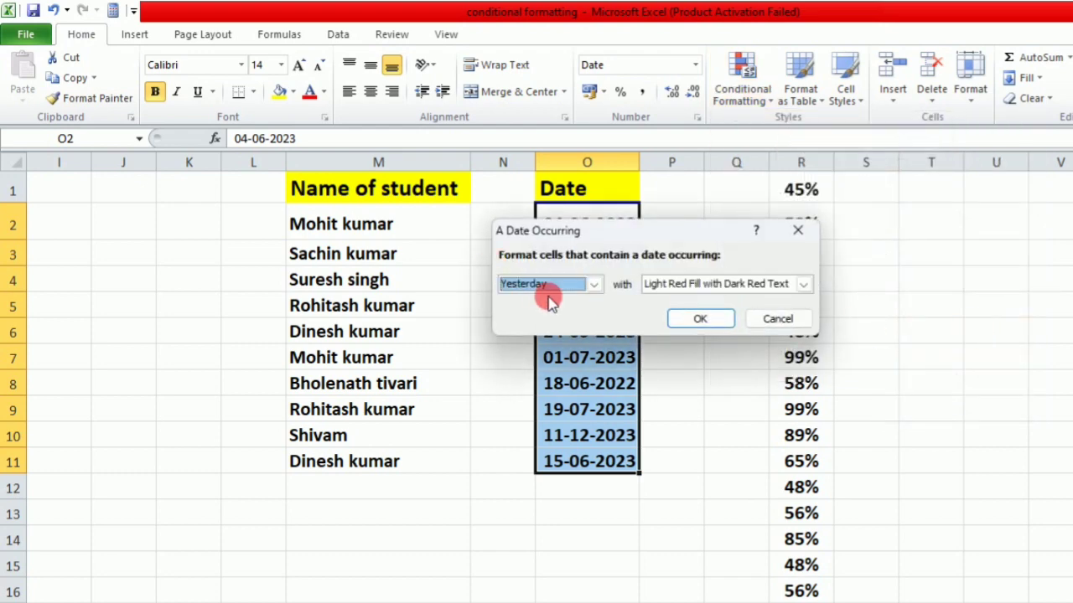
{"action": "left_click", "coordinate": [595, 285]}
{"action": "left_click", "coordinate": [595, 285]}
{"action": "left_click", "coordinate": [592, 286]}
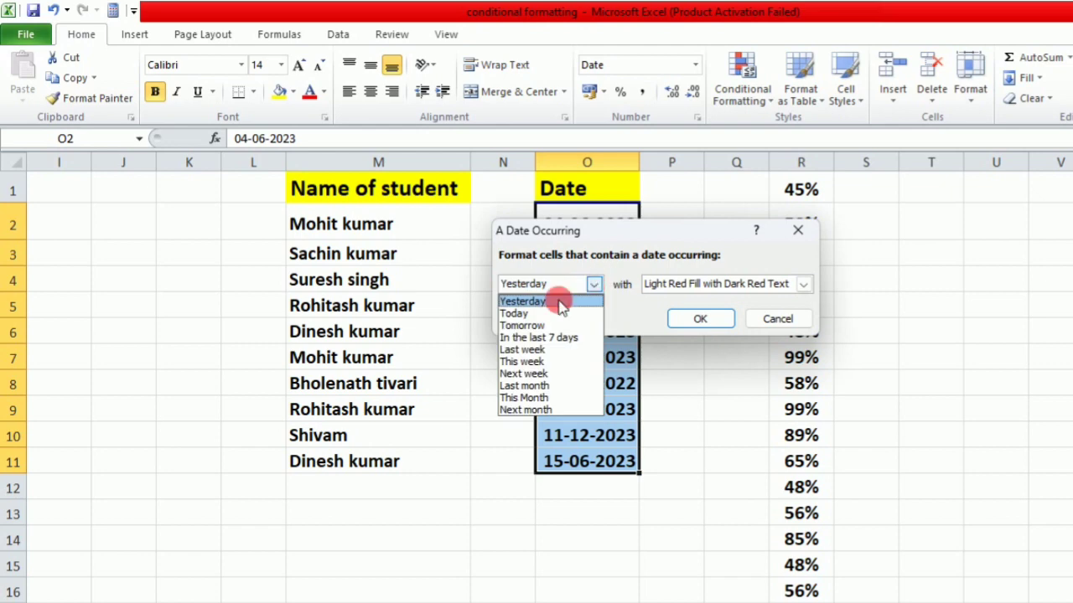
{"action": "left_click", "coordinate": [528, 313]}
{"action": "left_click", "coordinate": [700, 315]}
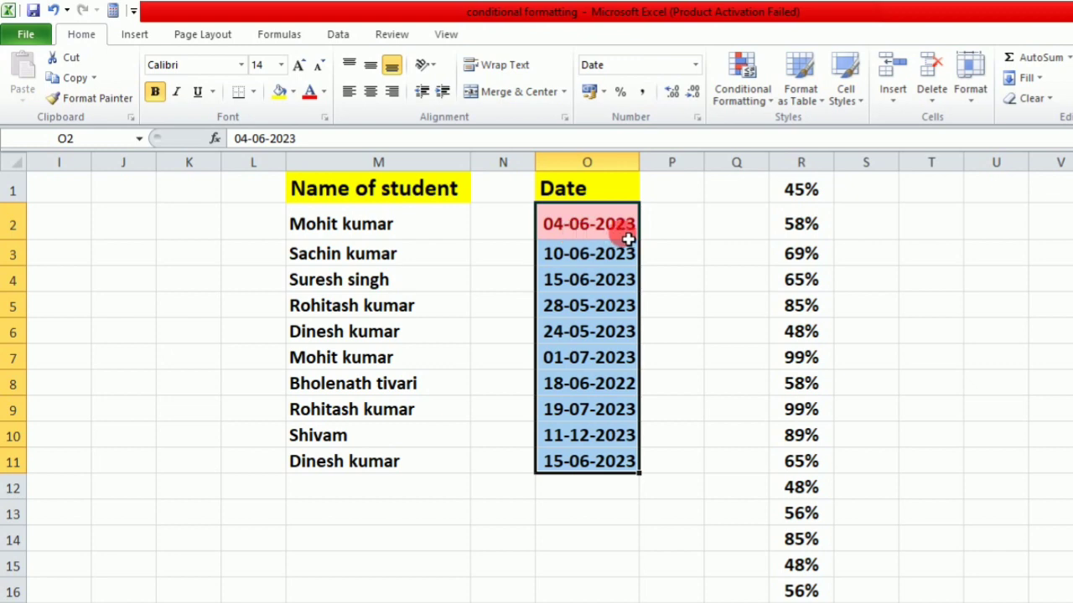
Select the dates in O2:O11 and clear the conditional formatting rules from the selected cells
{"action": "left_click", "coordinate": [578, 279]}
{"action": "left_click_drag", "start_coordinate": [585, 228], "coordinate": [586, 461]}
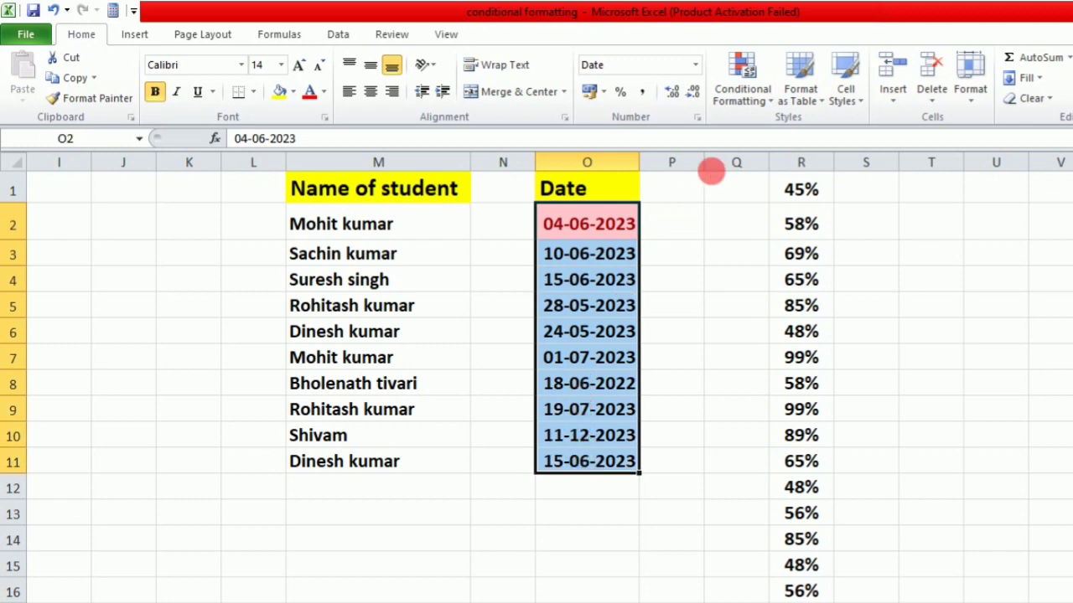
{"action": "left_click", "coordinate": [759, 97]}
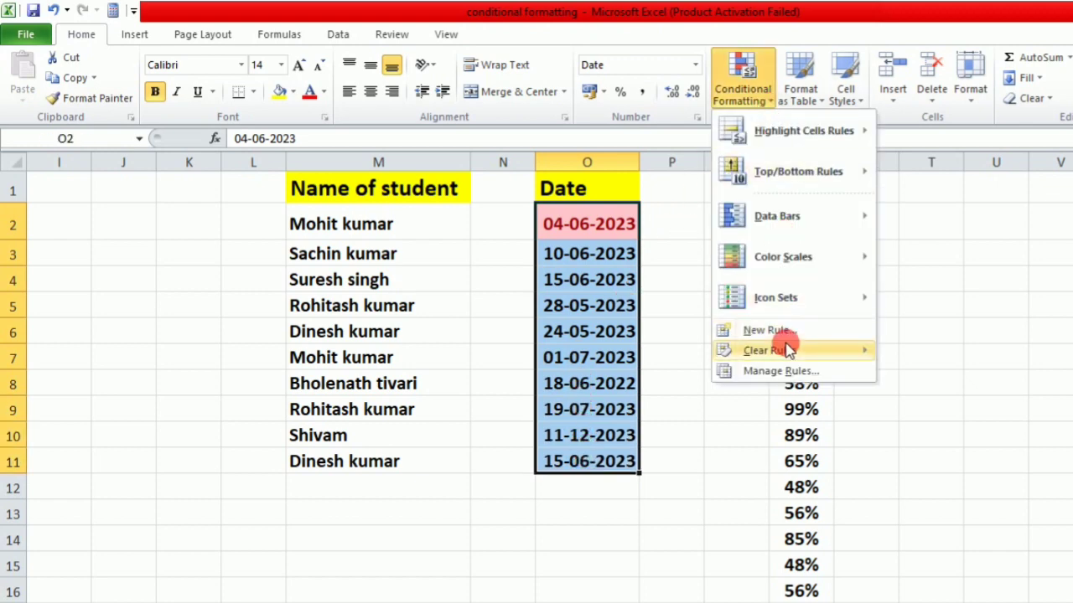
{"action": "mouse_move", "coordinate": [789, 346]}
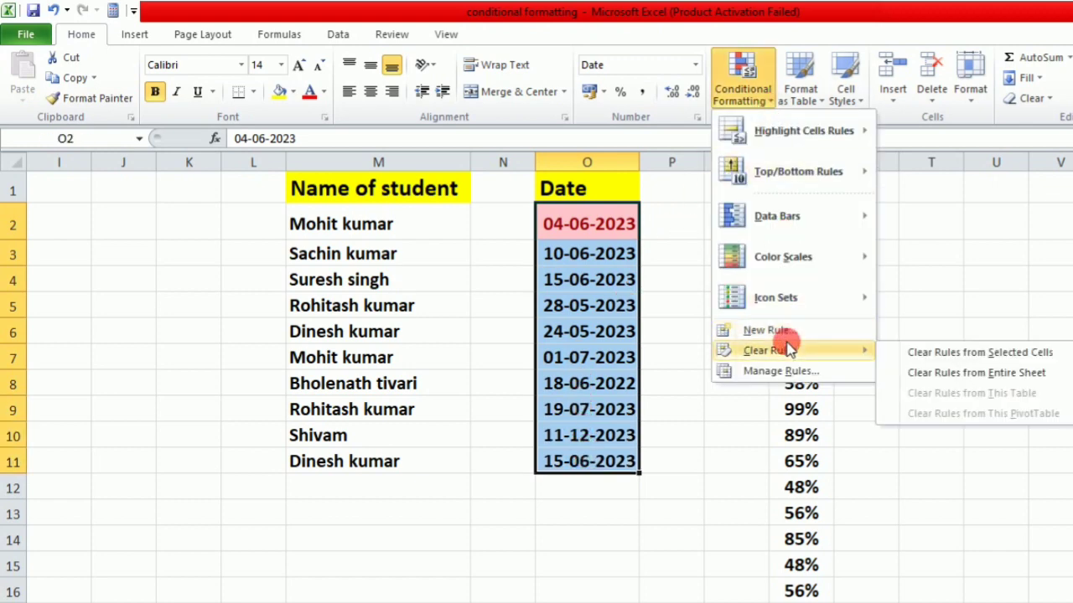
{"action": "left_click", "coordinate": [930, 352]}
Preview an A Date Occurring highlight rule on the dates in O2:O11 for Tomorrow and In the last 7 days
{"action": "left_click", "coordinate": [769, 106]}
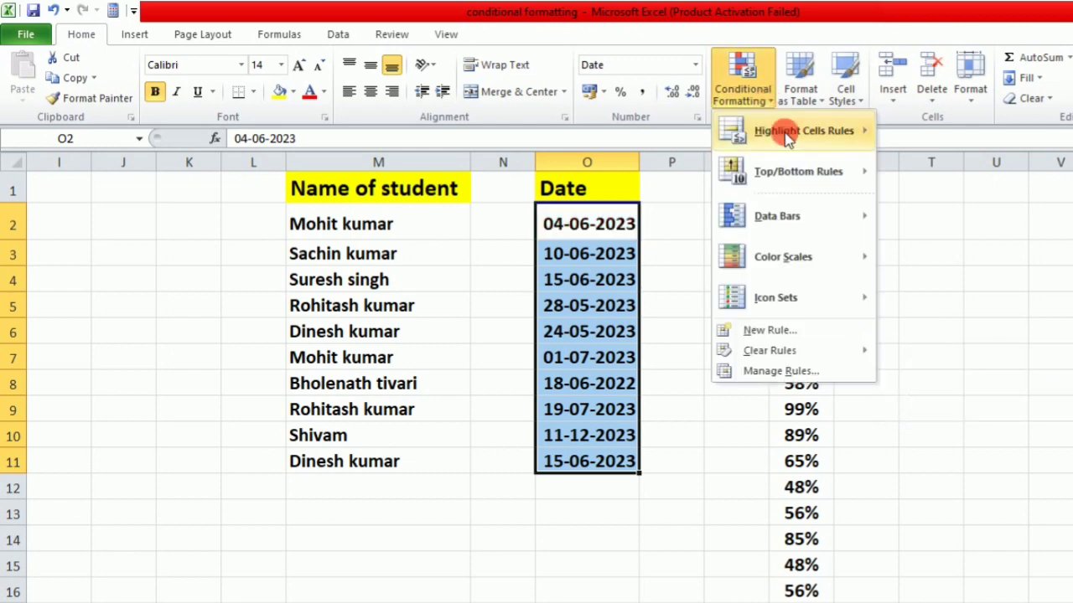
{"action": "mouse_move", "coordinate": [800, 131]}
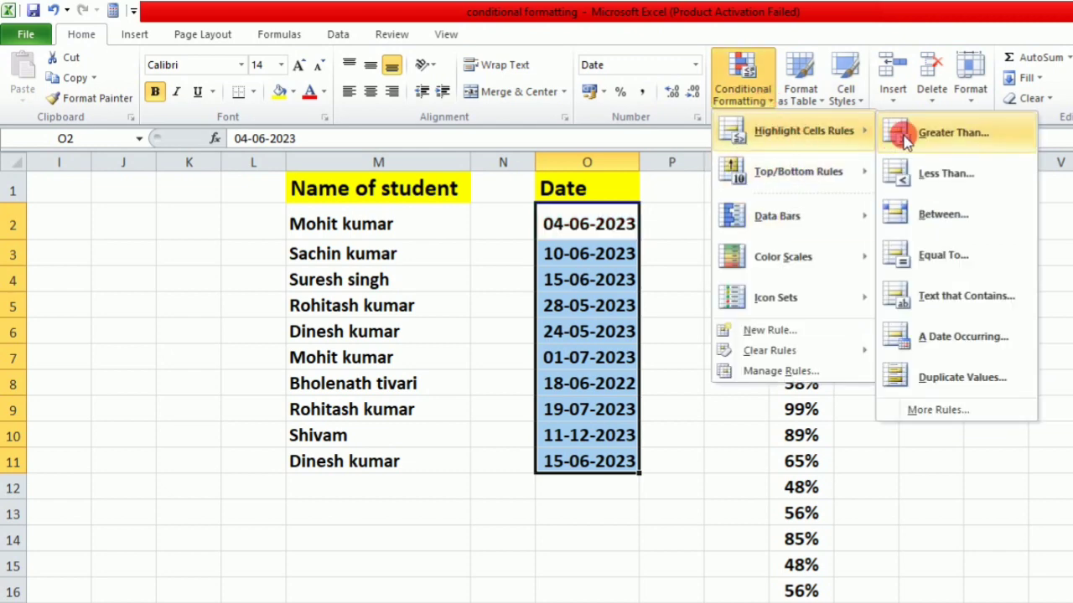
{"action": "left_click", "coordinate": [947, 337]}
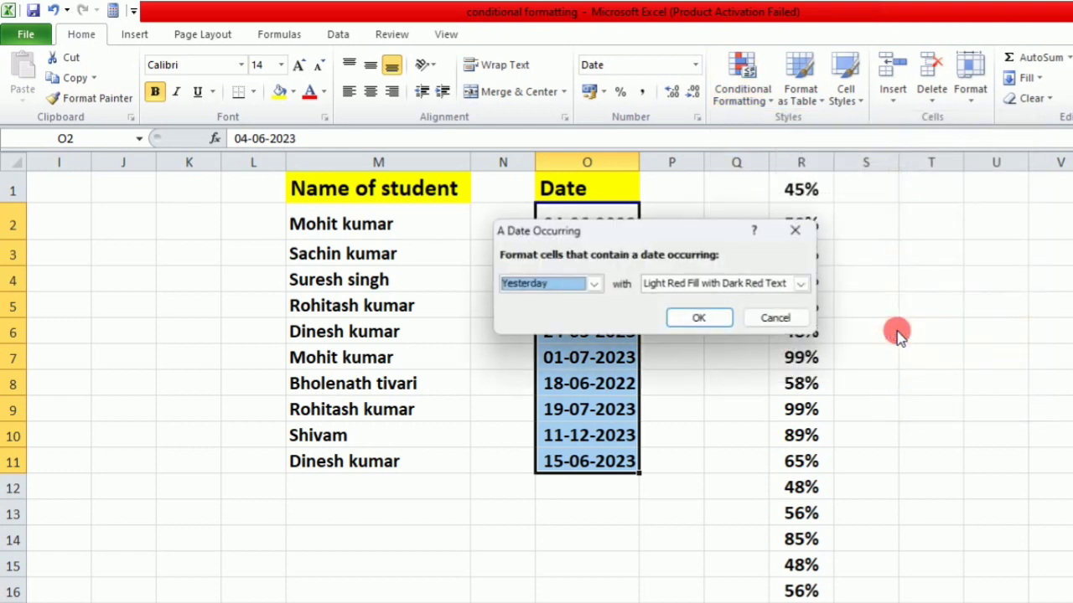
{"action": "left_click", "coordinate": [593, 285]}
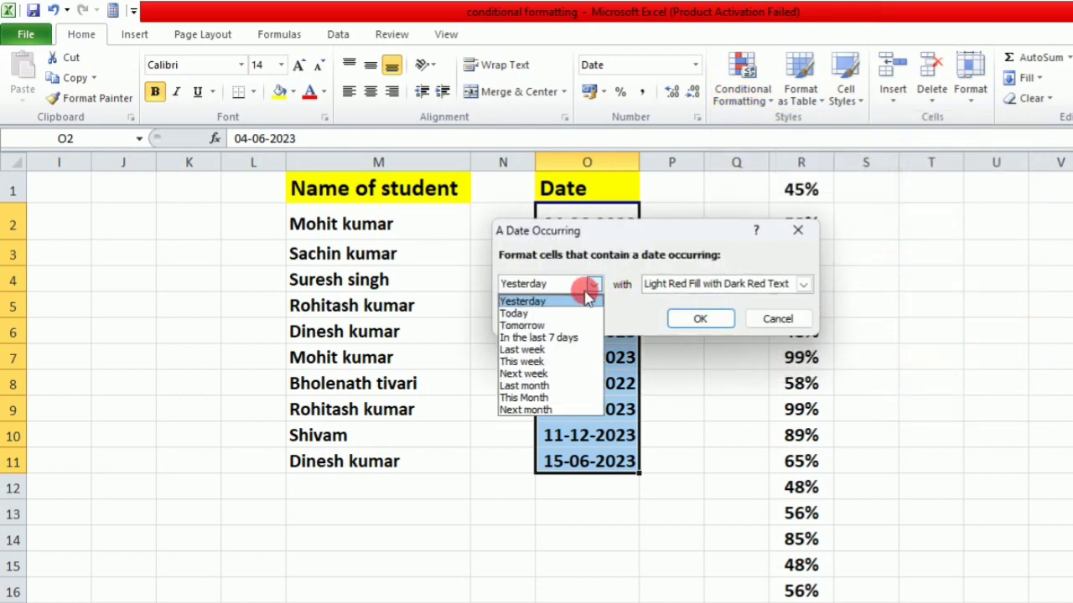
{"action": "left_click", "coordinate": [567, 326]}
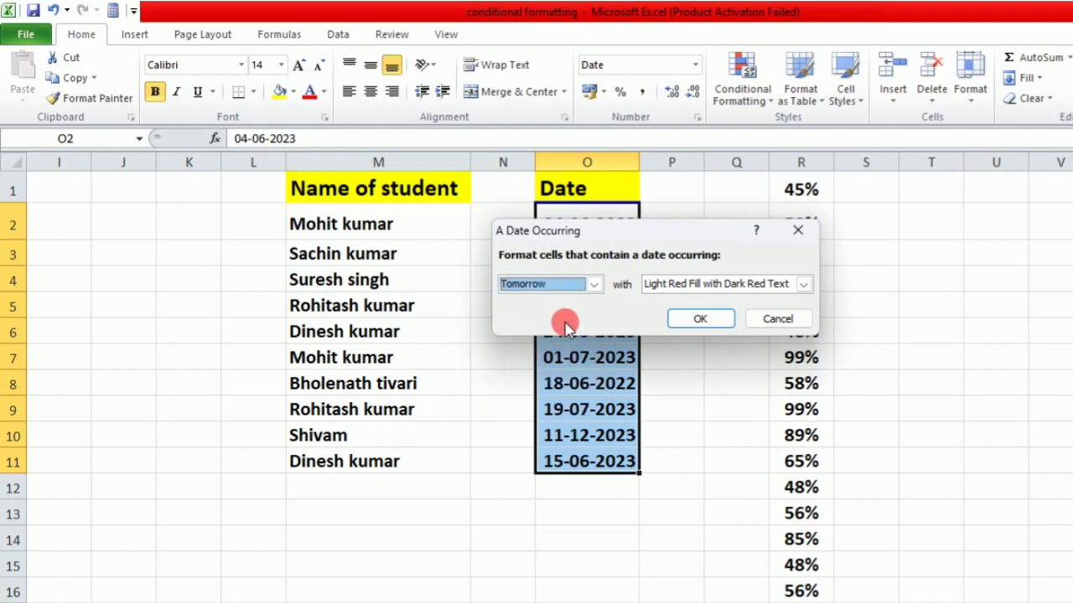
{"action": "left_click_drag", "start_coordinate": [645, 233], "coordinate": [884, 189]}
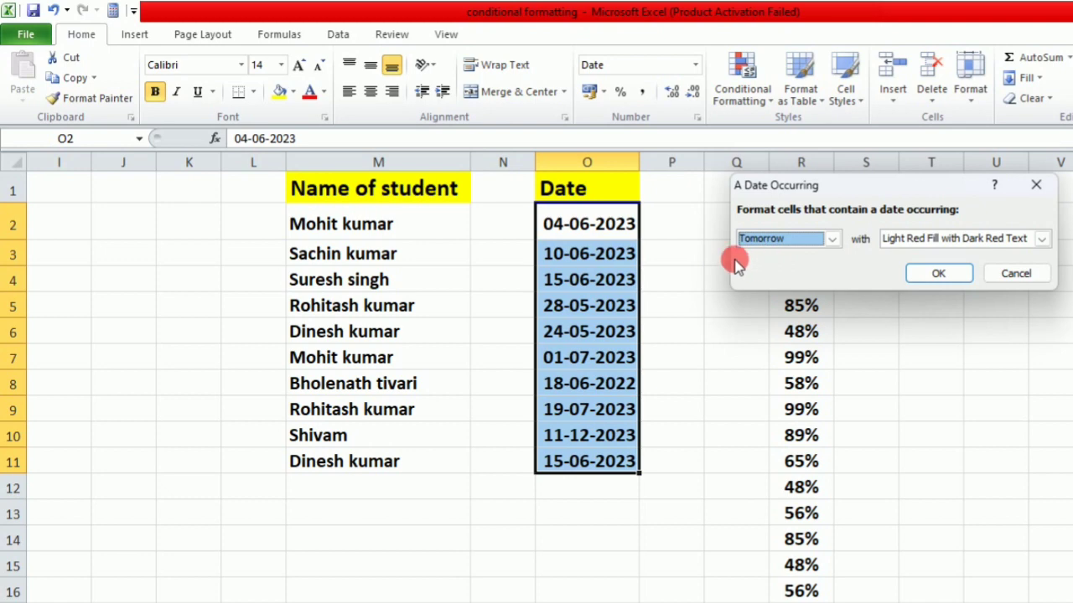
{"action": "left_click", "coordinate": [836, 239]}
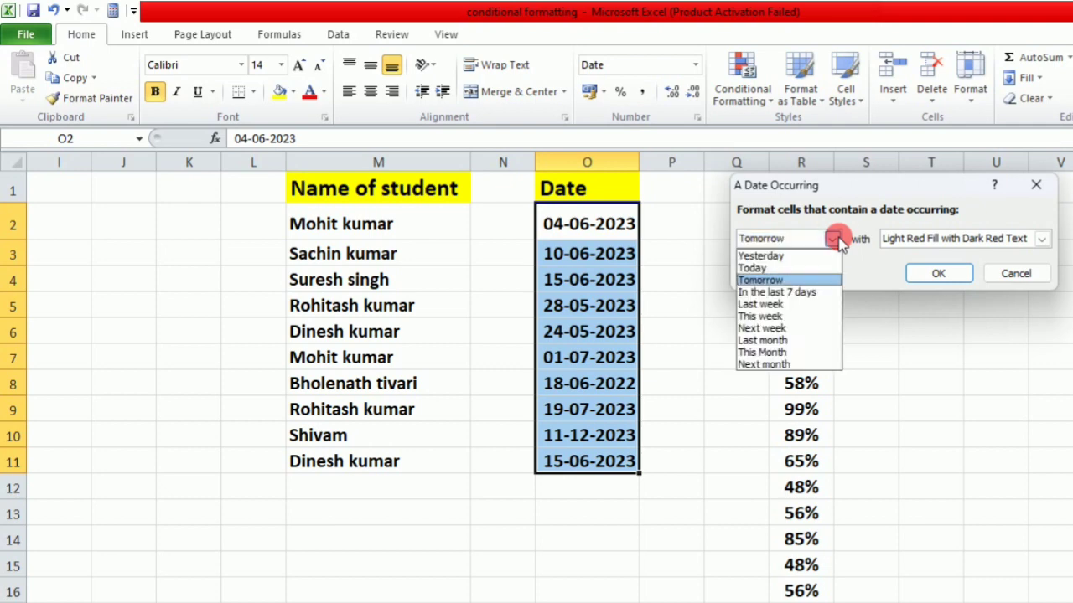
{"action": "left_click", "coordinate": [802, 293]}
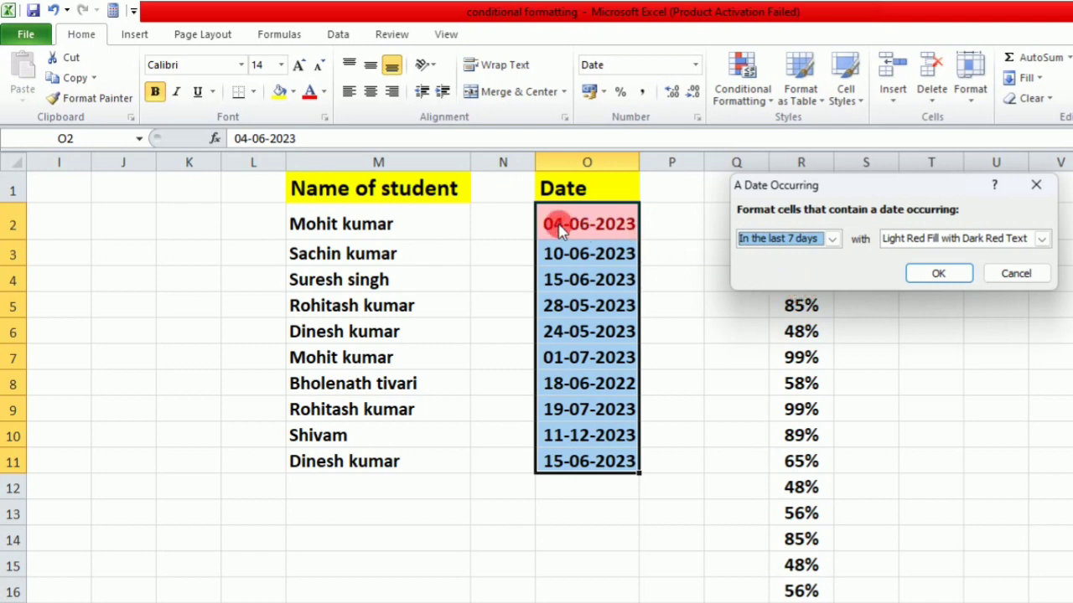
Preview the date rule on O2:O11 with the periods Last week, This week and Next week
{"action": "left_click", "coordinate": [833, 242]}
{"action": "left_click", "coordinate": [802, 306]}
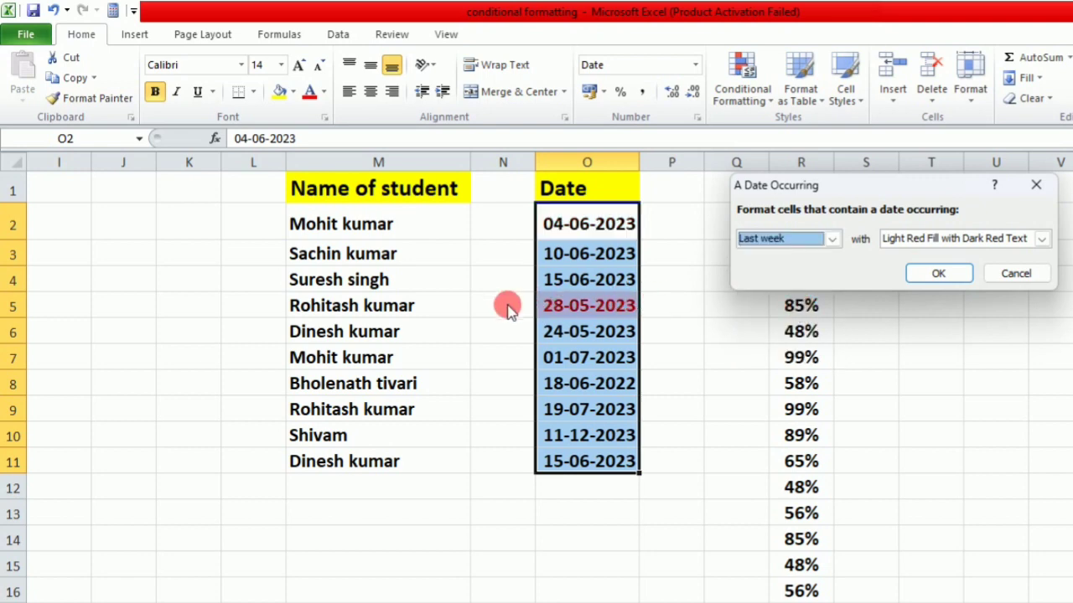
{"action": "left_click", "coordinate": [833, 241]}
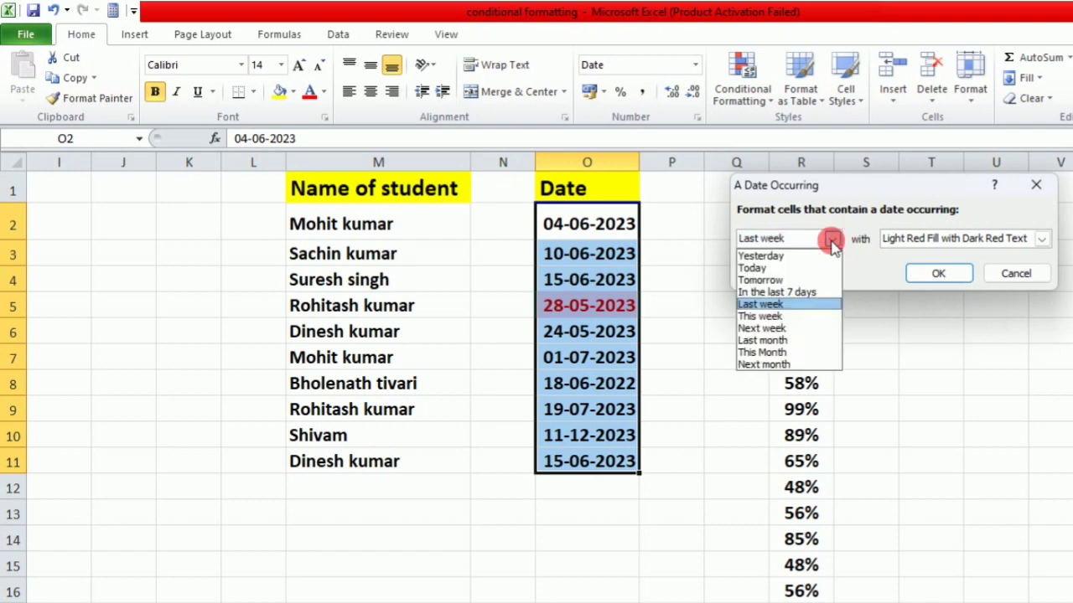
{"action": "left_click", "coordinate": [787, 317]}
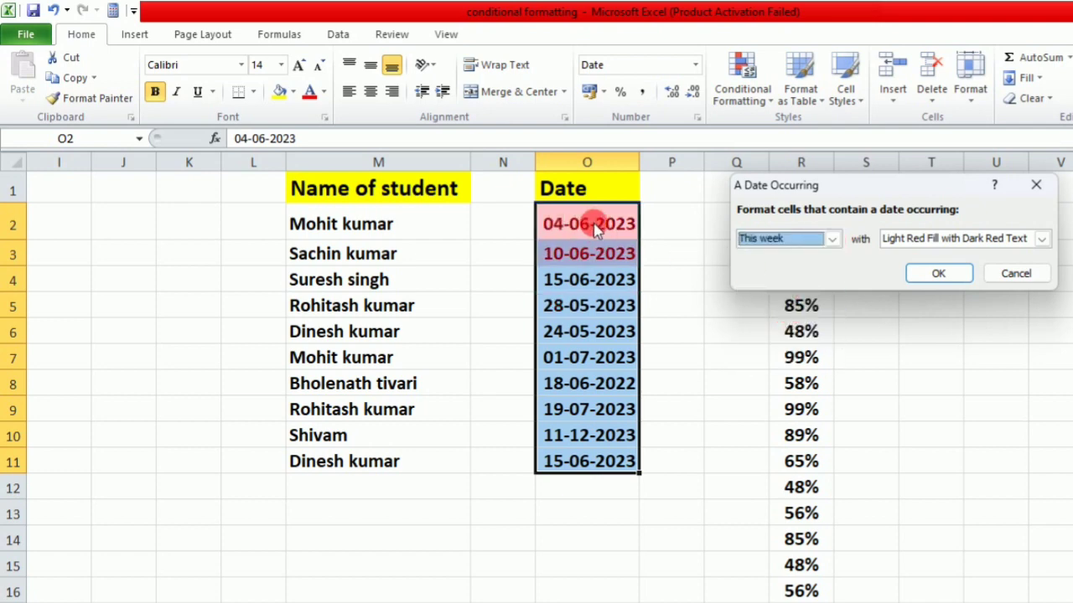
{"action": "left_click", "coordinate": [833, 240]}
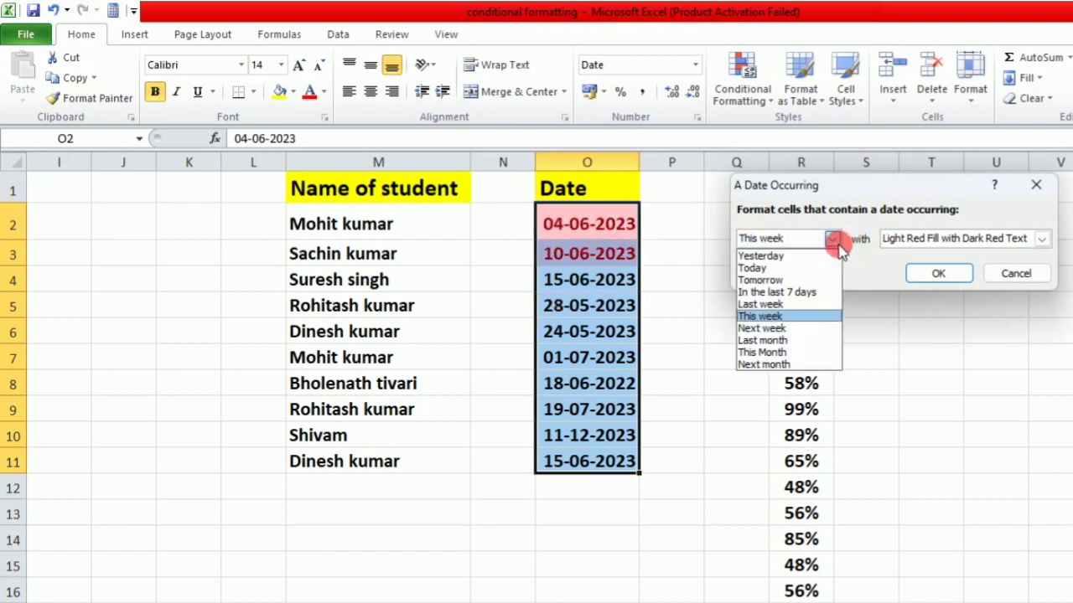
{"action": "left_click", "coordinate": [799, 329]}
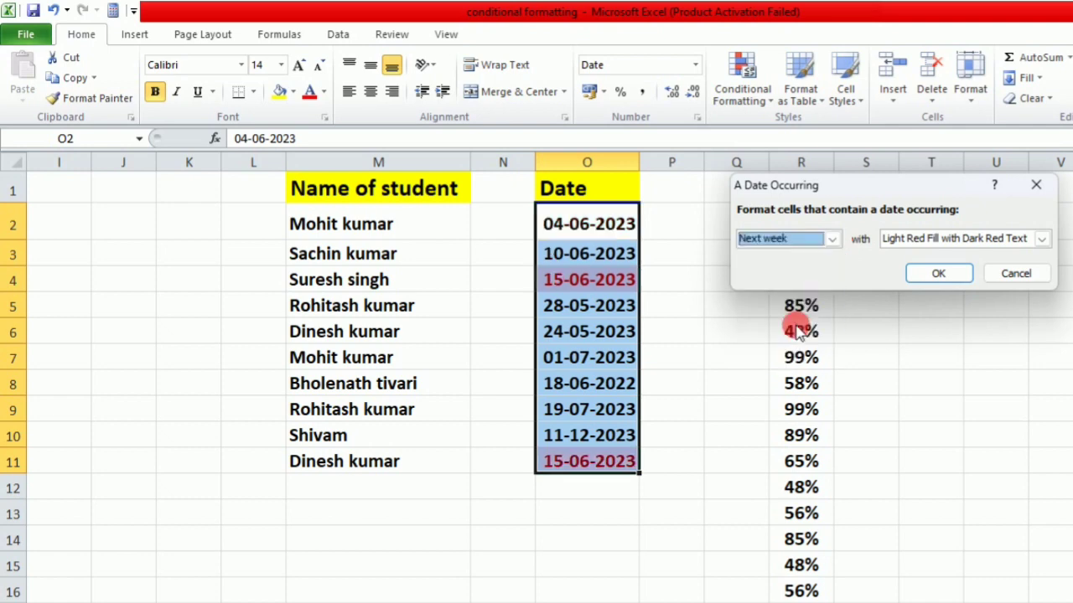
Preview the date rule on O2:O11 for Last month, This Month and Next month, and discard it
{"action": "left_click", "coordinate": [836, 241]}
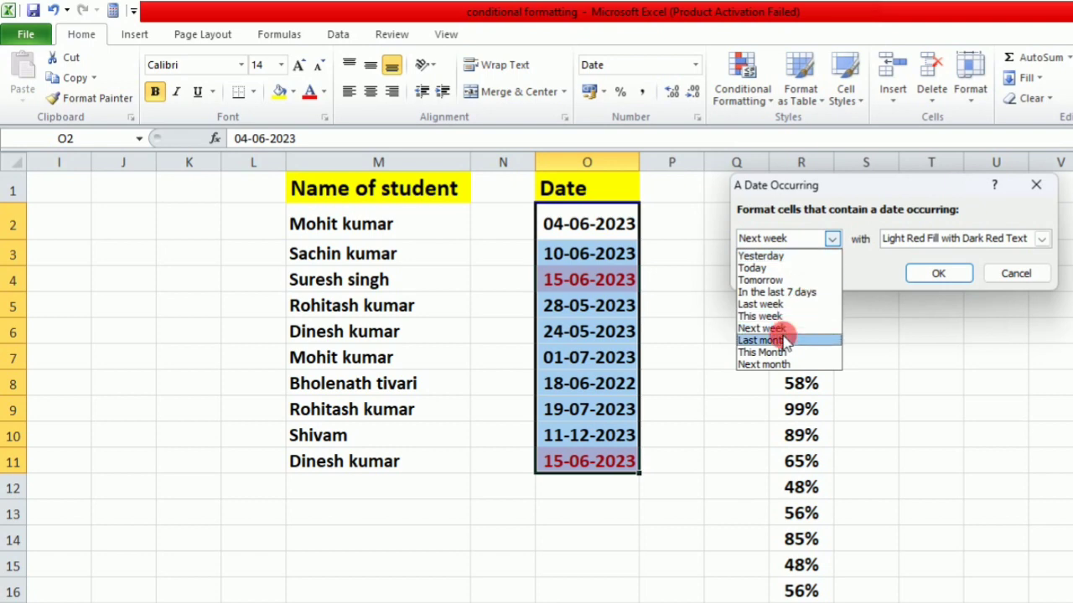
{"action": "left_click", "coordinate": [784, 339]}
{"action": "left_click", "coordinate": [832, 239]}
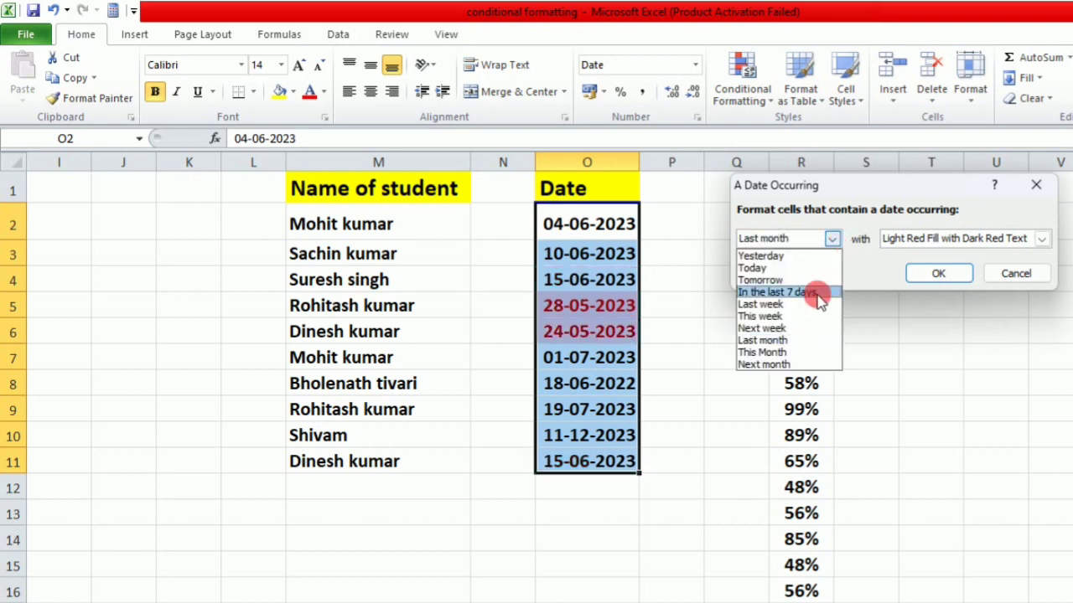
{"action": "left_click", "coordinate": [797, 355]}
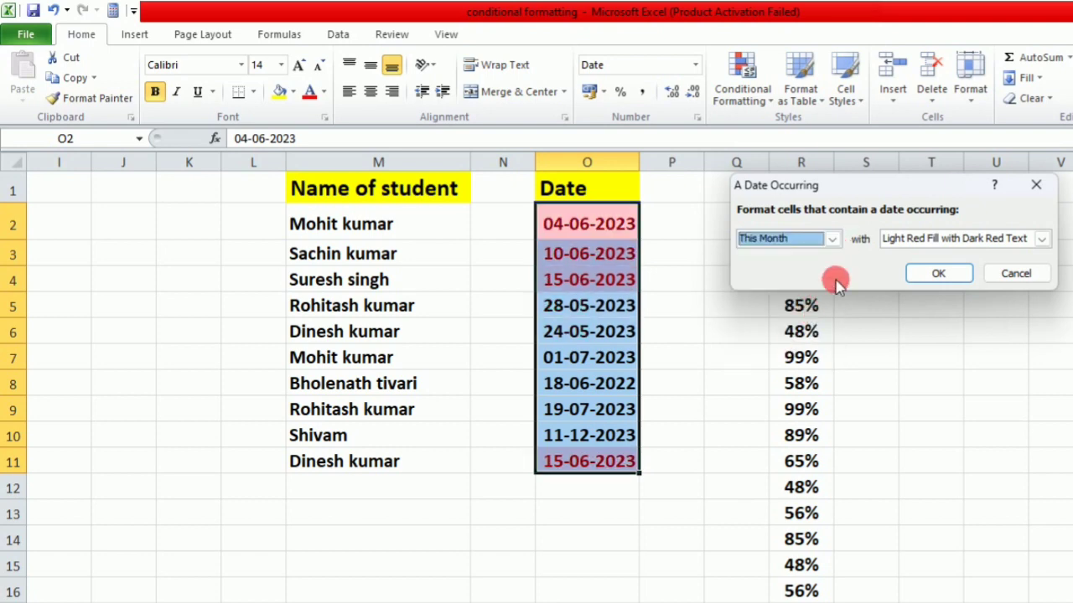
{"action": "left_click", "coordinate": [832, 239]}
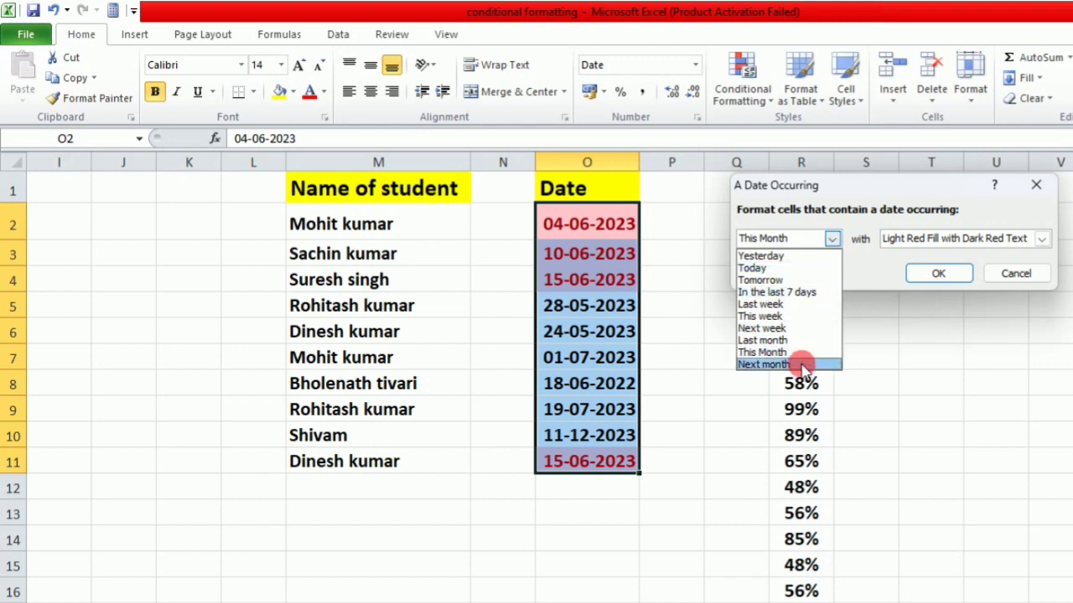
{"action": "left_click", "coordinate": [762, 364]}
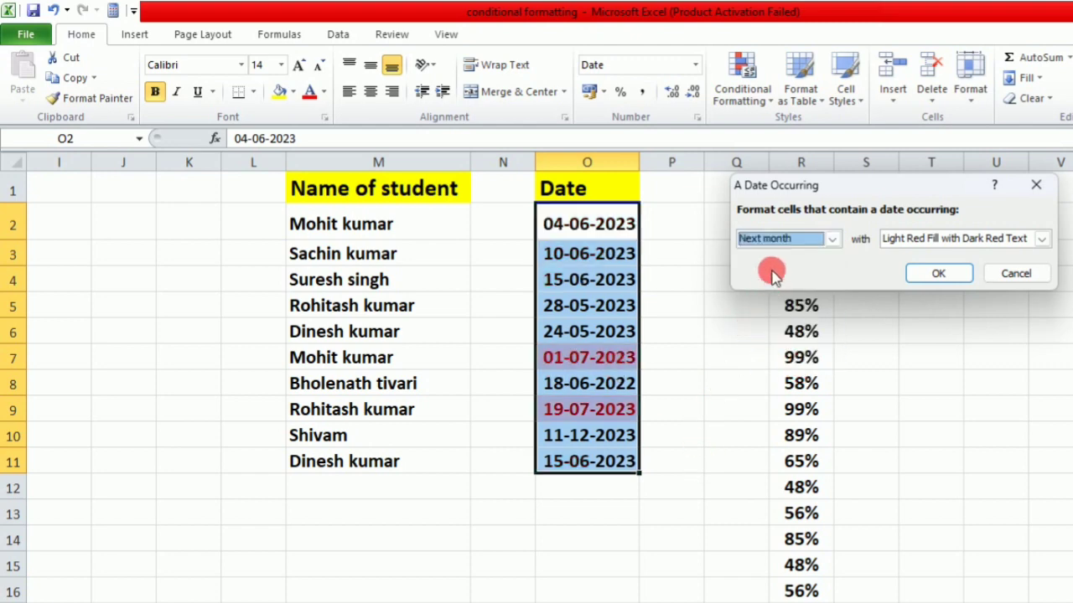
{"action": "left_click", "coordinate": [1031, 191]}
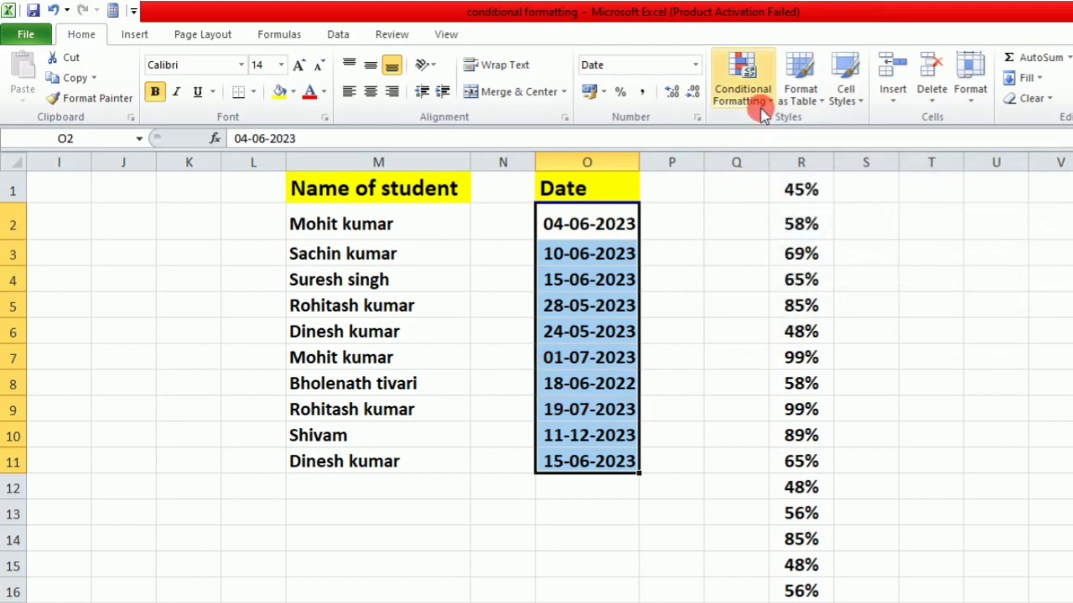
Preview a Duplicate Values highlight rule on the dates in O2:O11, and discard it
{"action": "left_click", "coordinate": [768, 108]}
{"action": "mouse_move", "coordinate": [793, 141]}
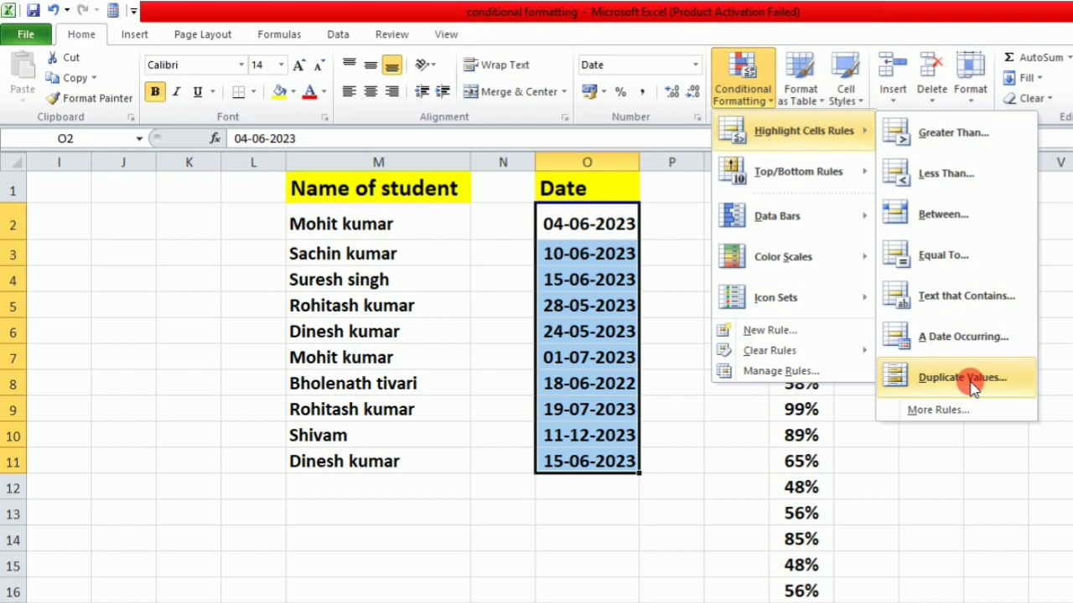
{"action": "left_click", "coordinate": [972, 386]}
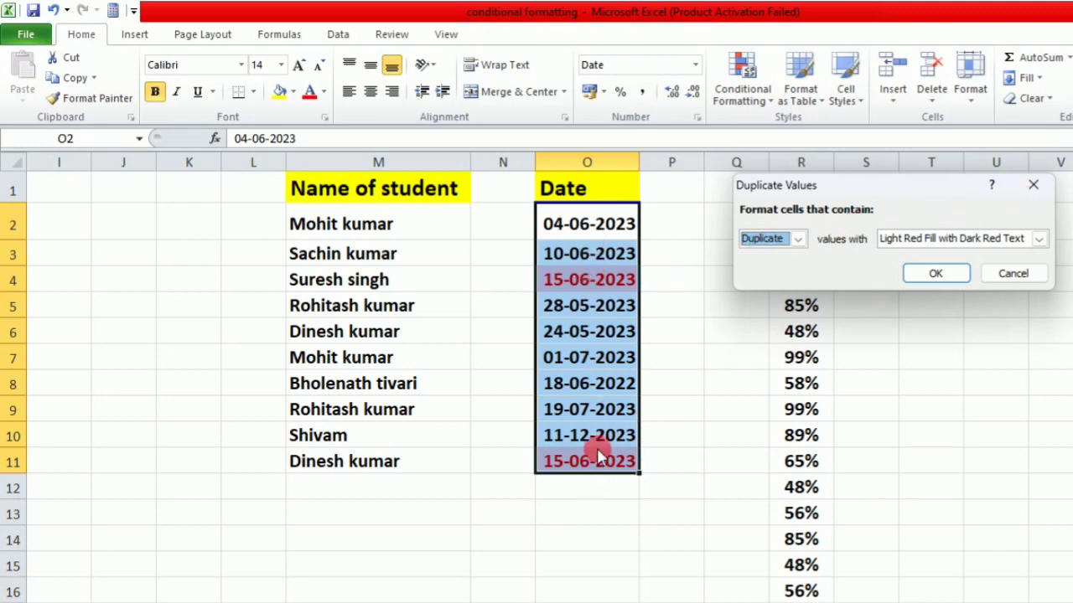
{"action": "left_click", "coordinate": [1033, 189]}
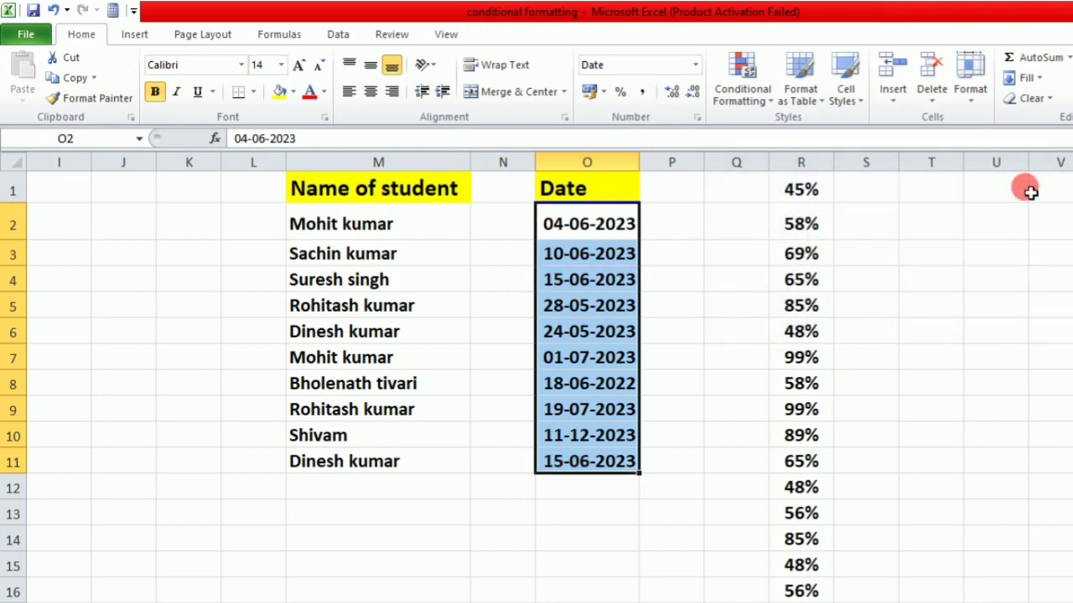
Preview a Duplicate Values highlight rule on the student names in M2:M11, and discard it
{"action": "left_click_drag", "start_coordinate": [328, 222], "coordinate": [371, 452]}
{"action": "left_click", "coordinate": [753, 101]}
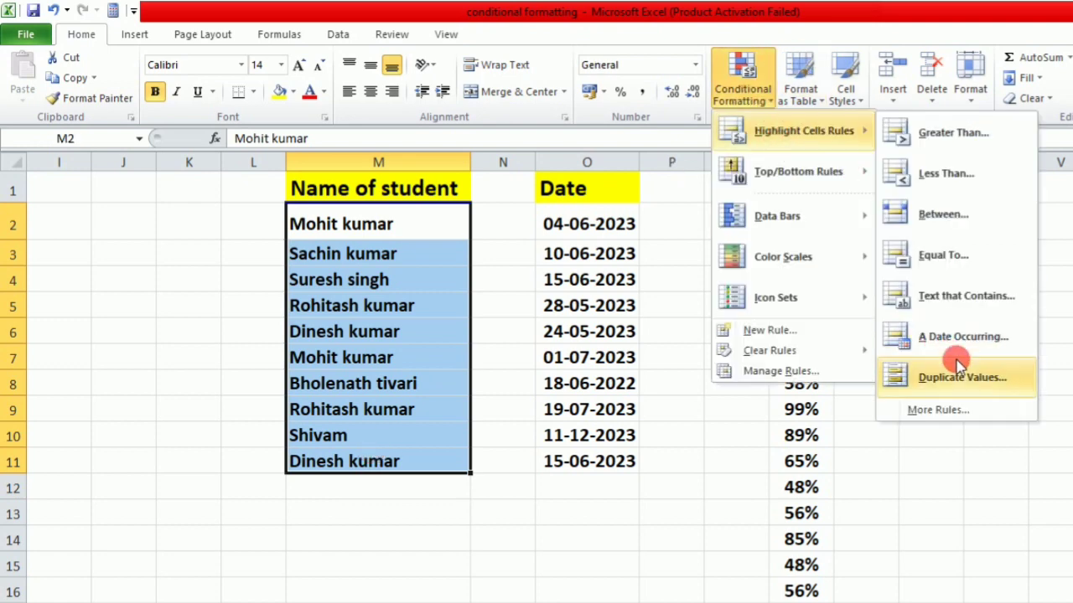
{"action": "left_click", "coordinate": [958, 377]}
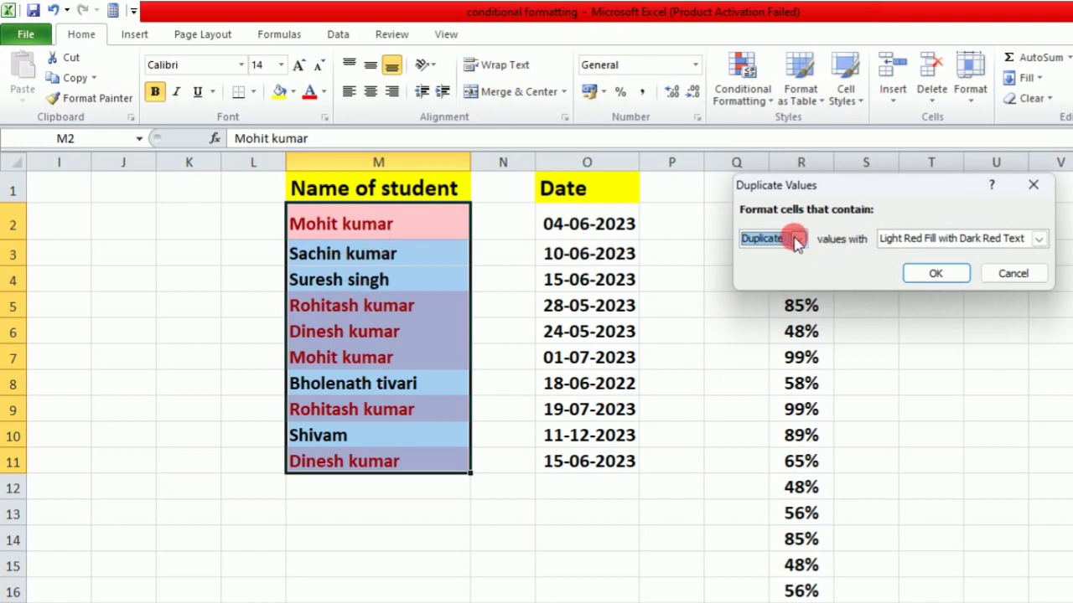
{"action": "left_click", "coordinate": [1032, 190]}
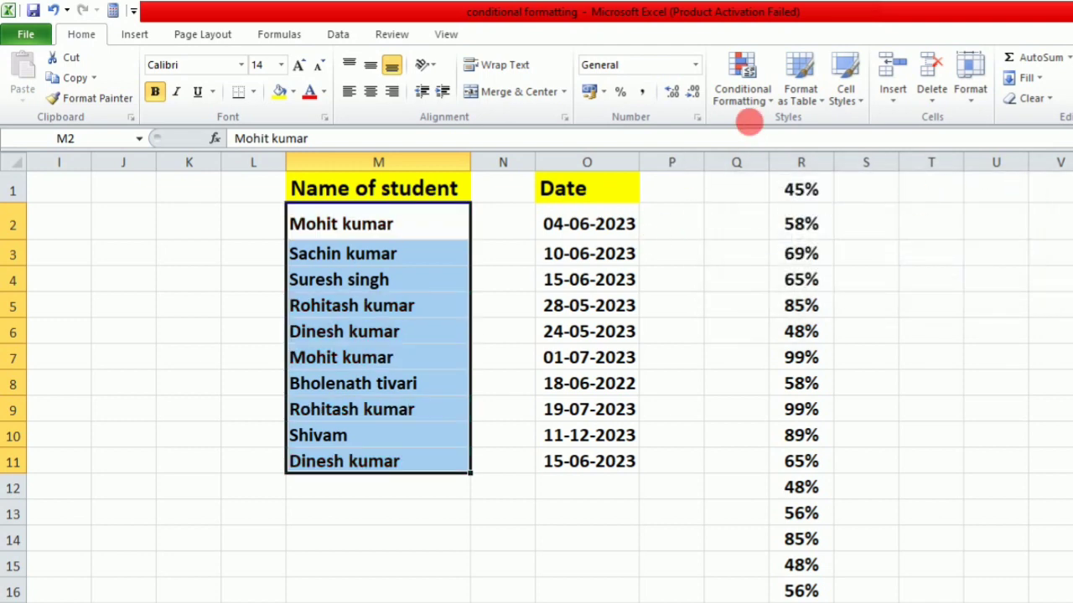
{"action": "left_click", "coordinate": [755, 92]}
{"action": "mouse_move", "coordinate": [851, 144]}
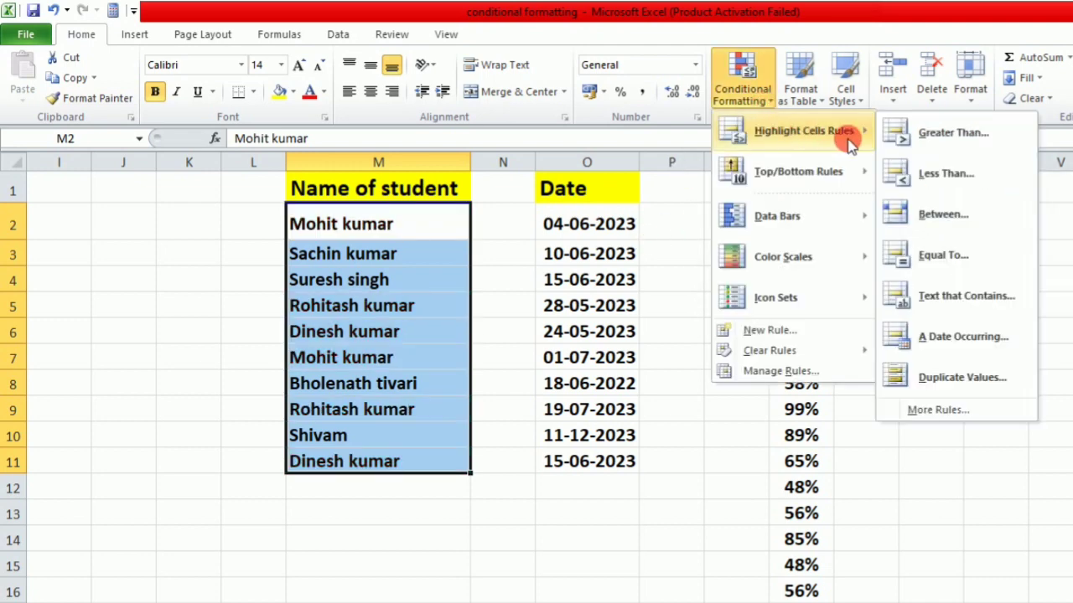
{"action": "mouse_move", "coordinate": [774, 182]}
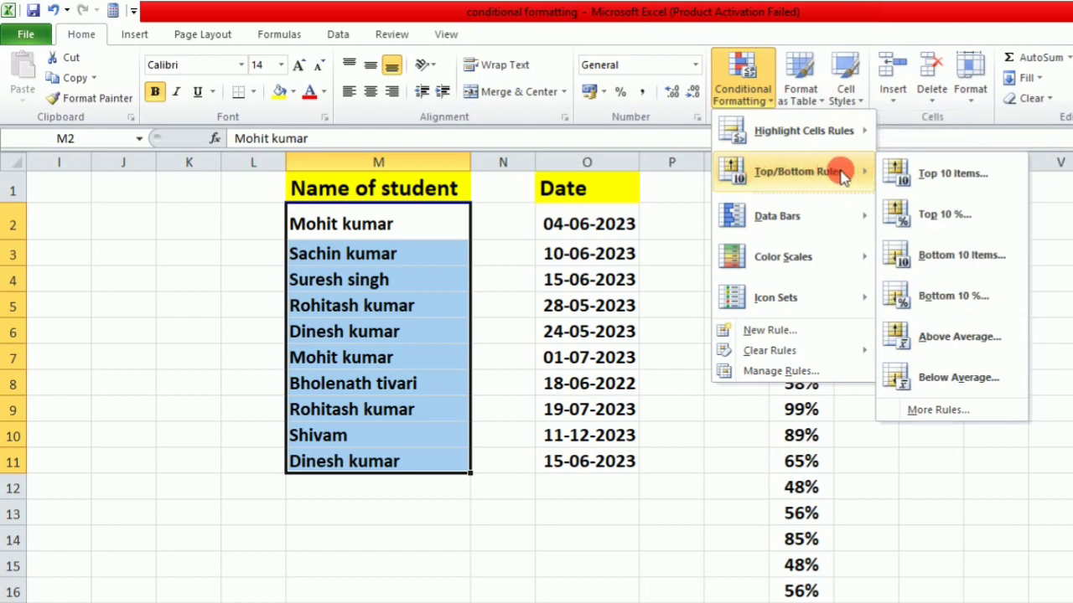
{"action": "left_click", "coordinate": [287, 268]}
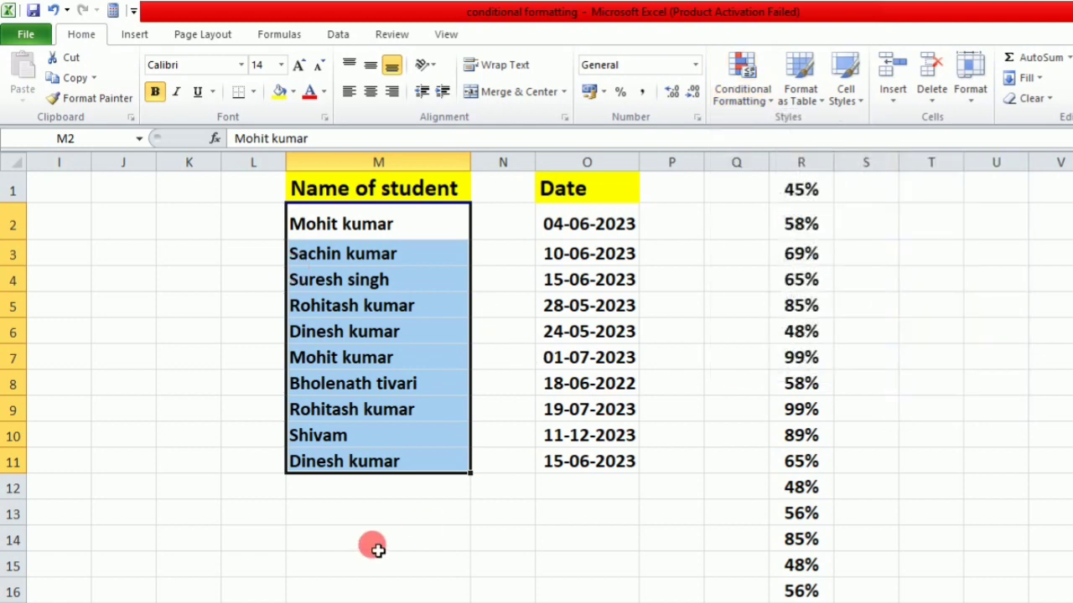
Preview a Top 10 Items rule on the Hindi and English marks in B3:C15 with the count lowered to 5, and discard it
{"action": "left_click_drag", "start_coordinate": [676, 482], "coordinate": [7, 522]}
{"action": "left_click", "coordinate": [354, 445]}
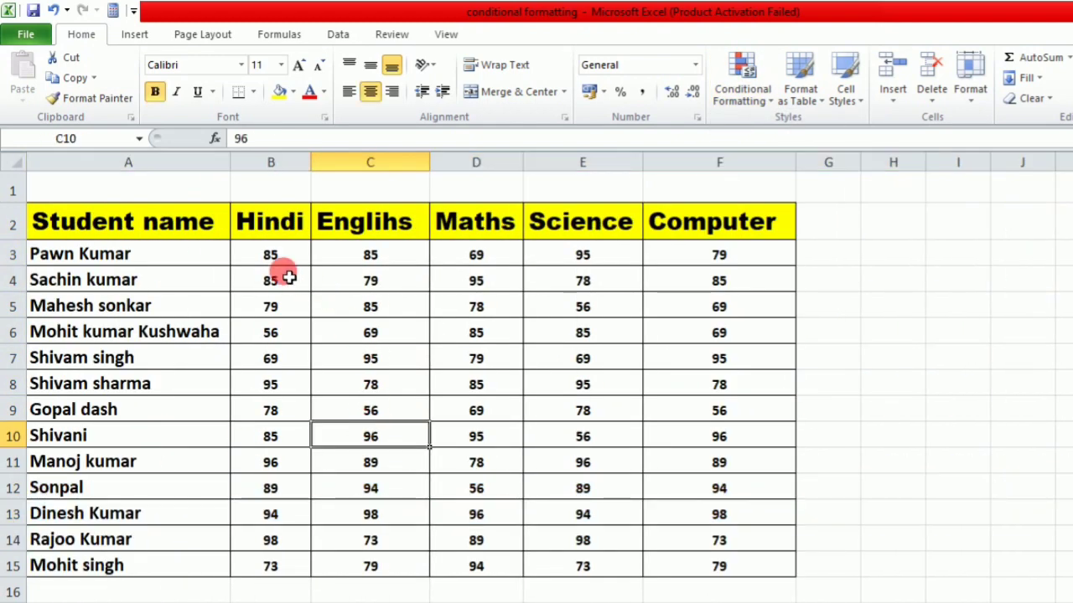
{"action": "left_click_drag", "start_coordinate": [269, 251], "coordinate": [371, 567]}
{"action": "left_click", "coordinate": [769, 100]}
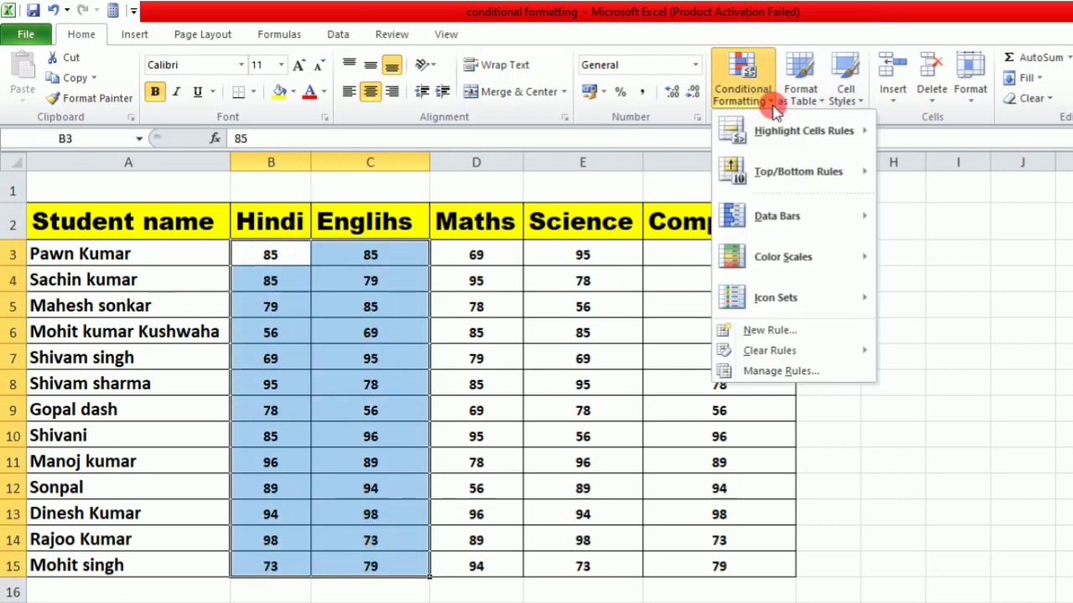
{"action": "mouse_move", "coordinate": [814, 172]}
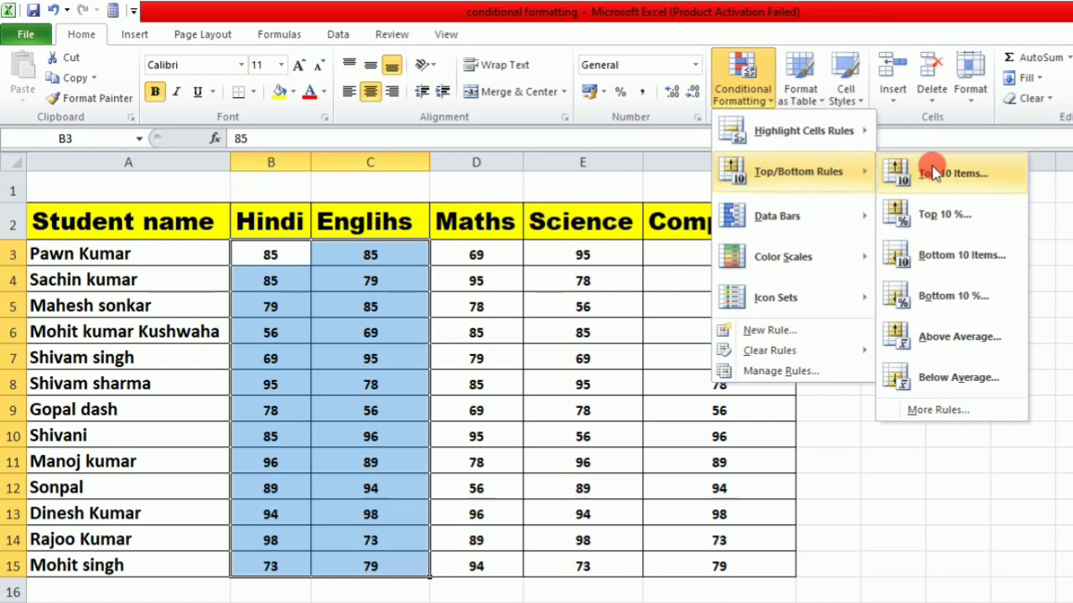
{"action": "left_click", "coordinate": [964, 175]}
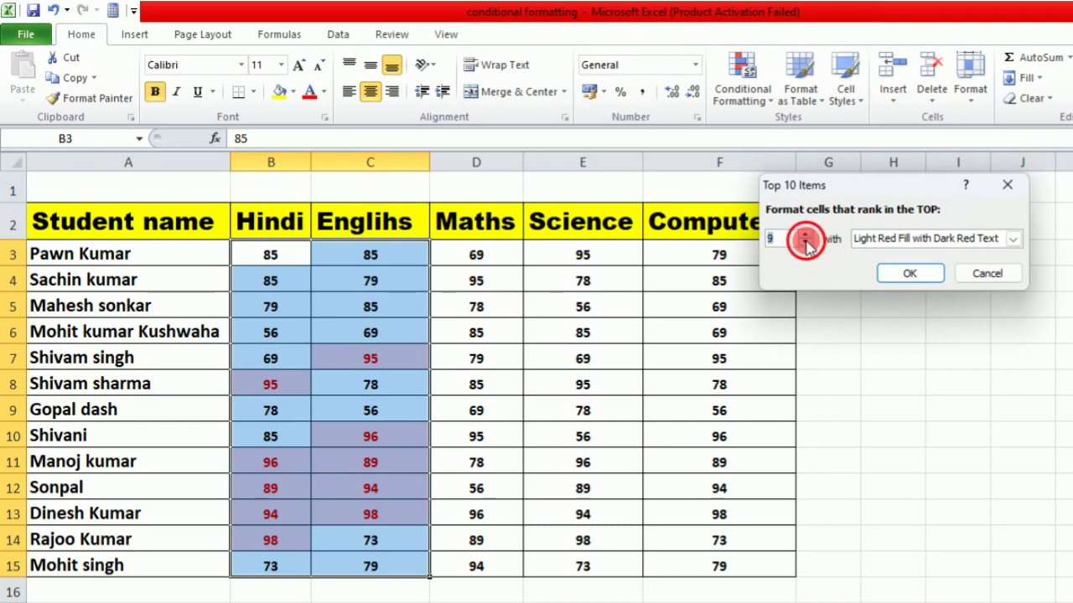
{"action": "left_click", "coordinate": [805, 244]}
{"action": "left_click", "coordinate": [805, 243]}
{"action": "left_click", "coordinate": [805, 244]}
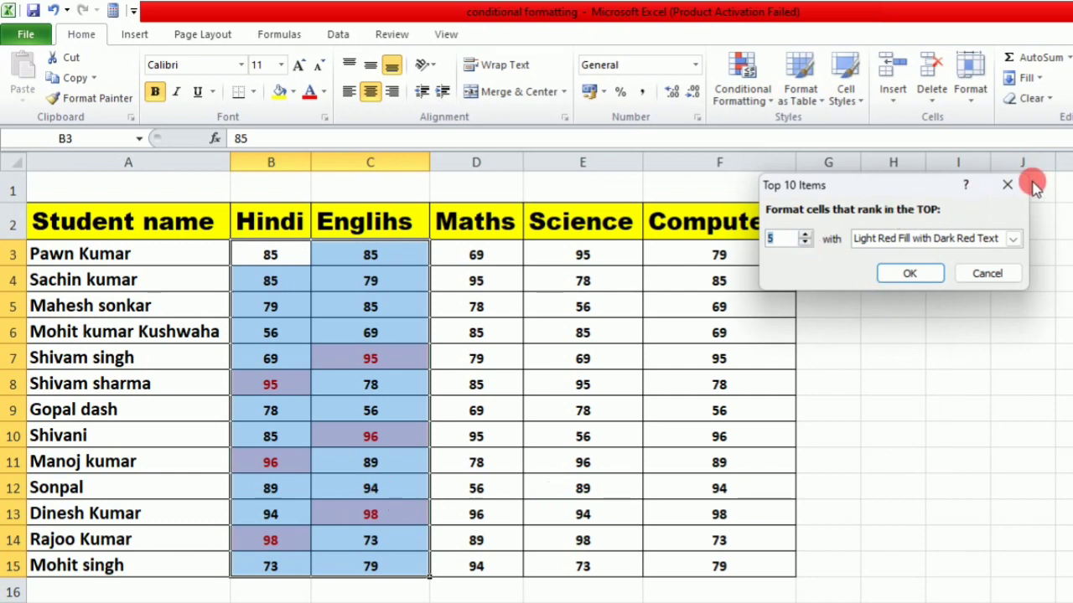
{"action": "left_click", "coordinate": [1007, 188]}
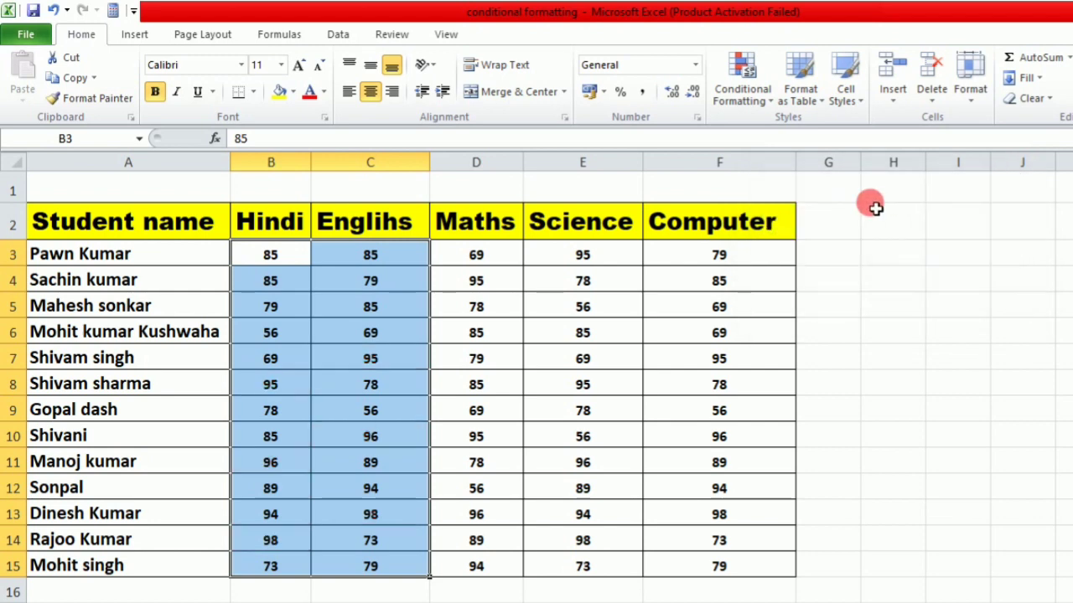
{"action": "left_click", "coordinate": [637, 302]}
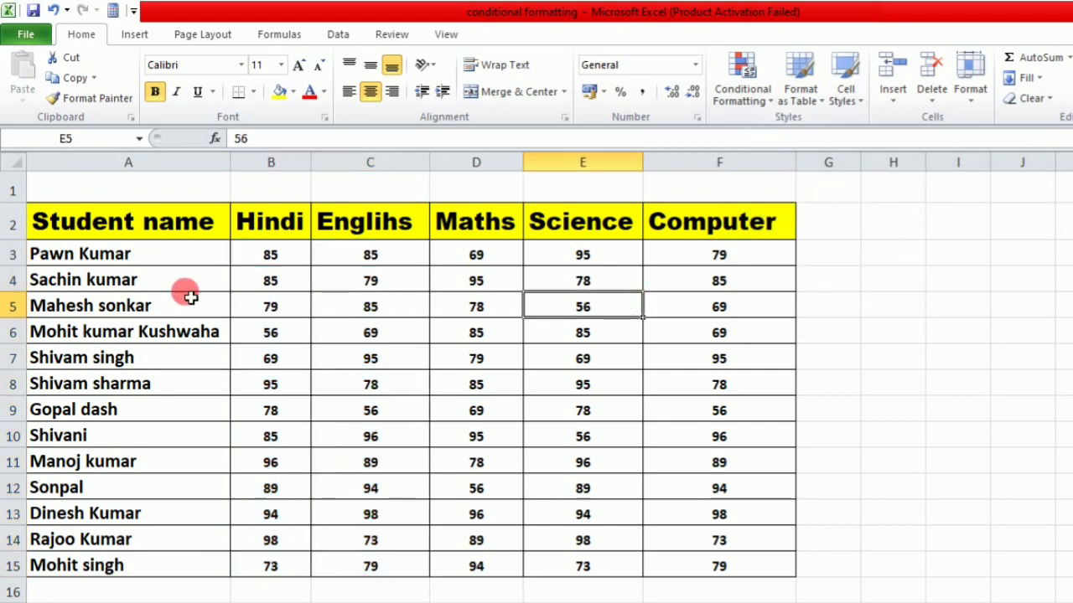
Preview a Bottom 10 Items rule on the marks in B3:F15 with the count set to 4 and 7, and discard it
{"action": "left_click_drag", "start_coordinate": [251, 253], "coordinate": [745, 558]}
{"action": "left_click", "coordinate": [767, 109]}
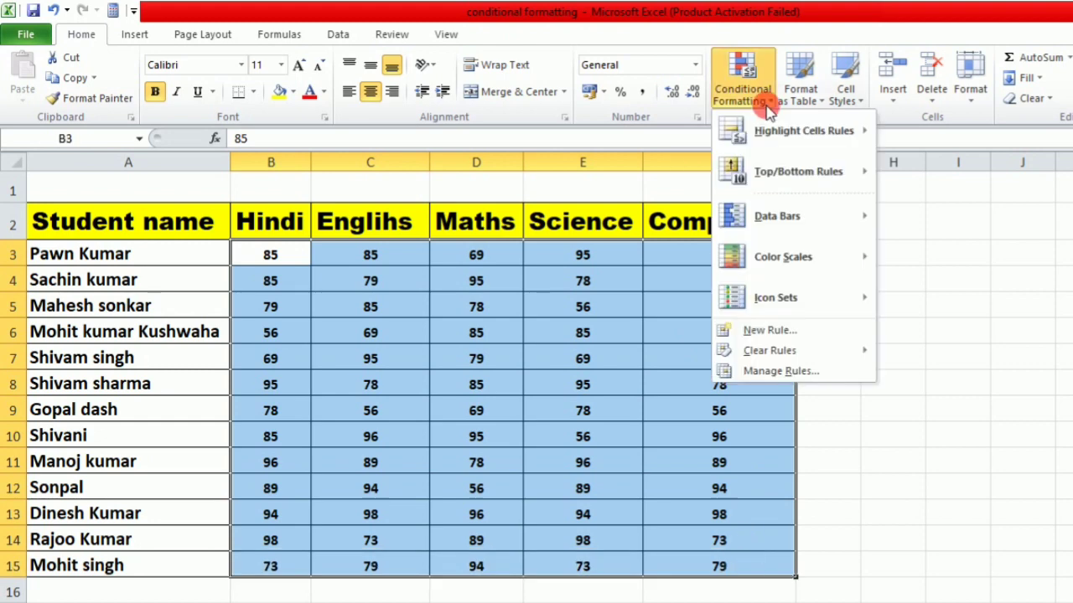
{"action": "mouse_move", "coordinate": [774, 172]}
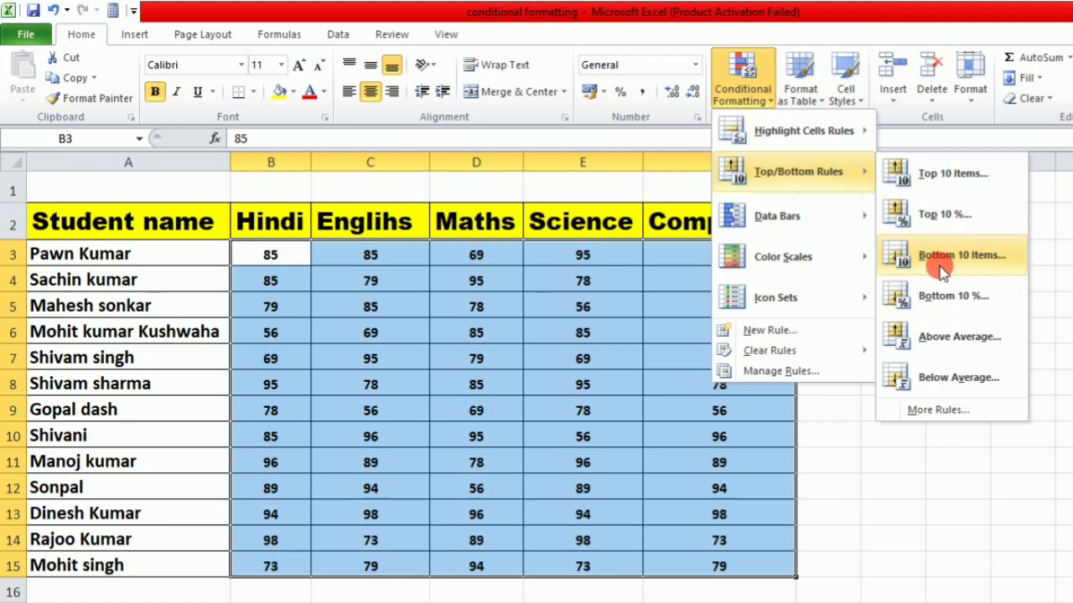
{"action": "left_click", "coordinate": [962, 257]}
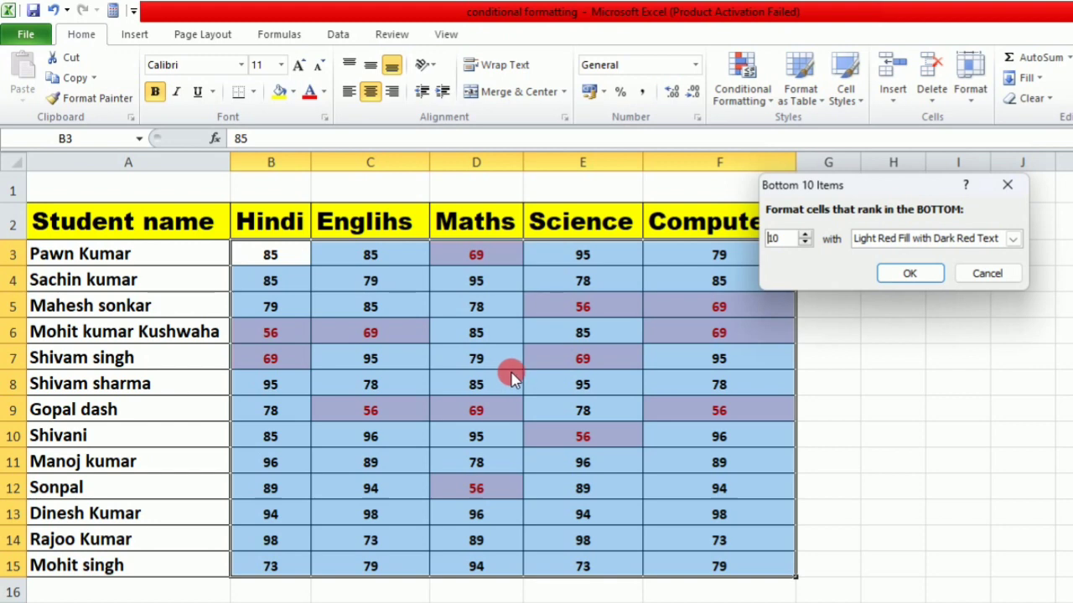
{"action": "left_click", "coordinate": [807, 244]}
{"action": "left_click", "coordinate": [807, 244]}
{"action": "left_click", "coordinate": [807, 244]}
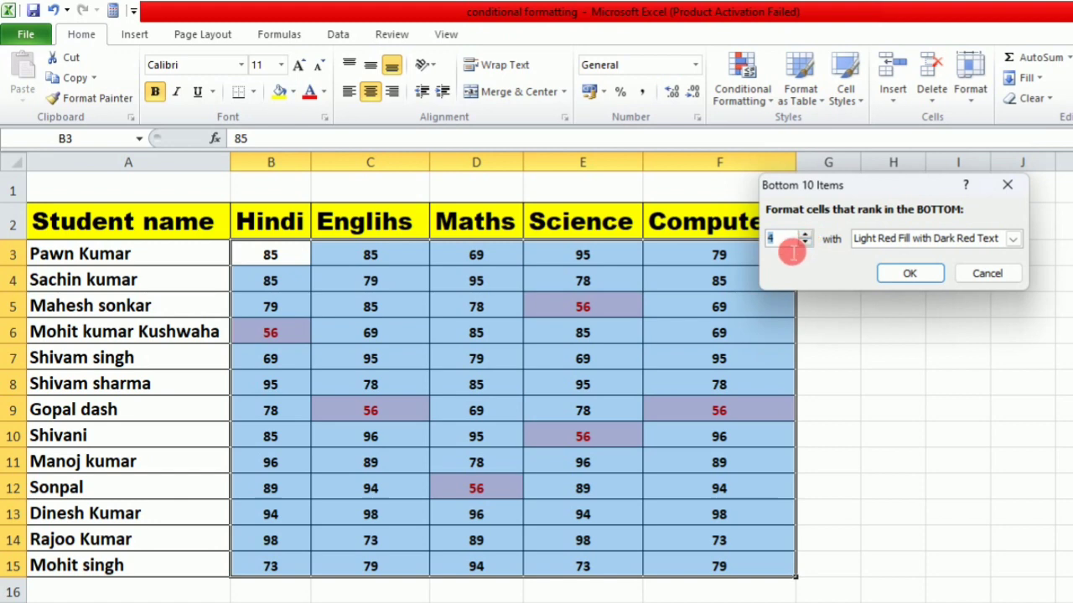
{"action": "left_click", "coordinate": [791, 252]}
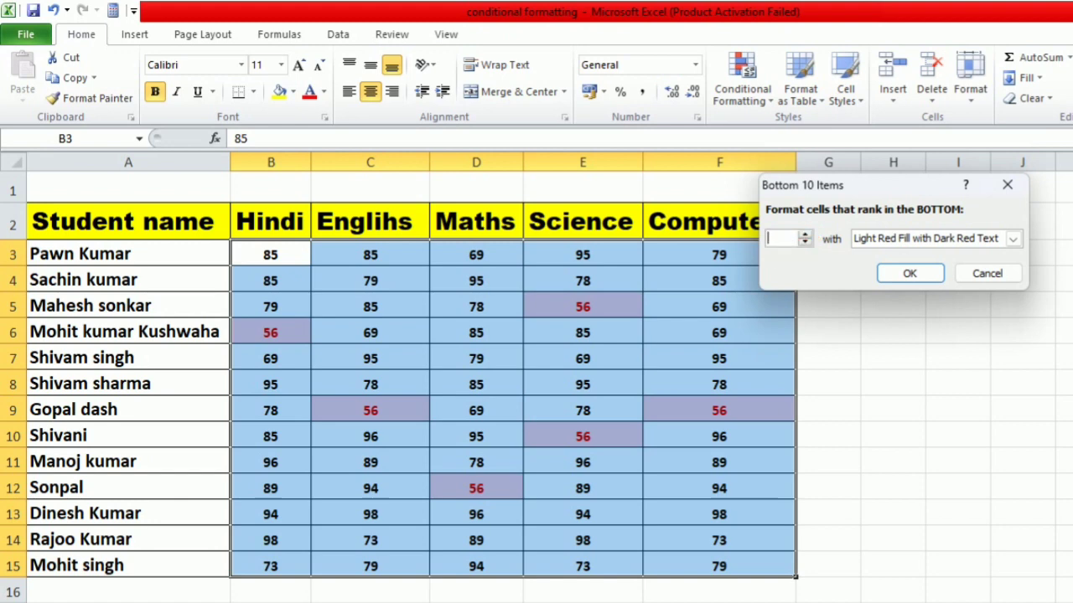
{"action": "type", "text": "7"}
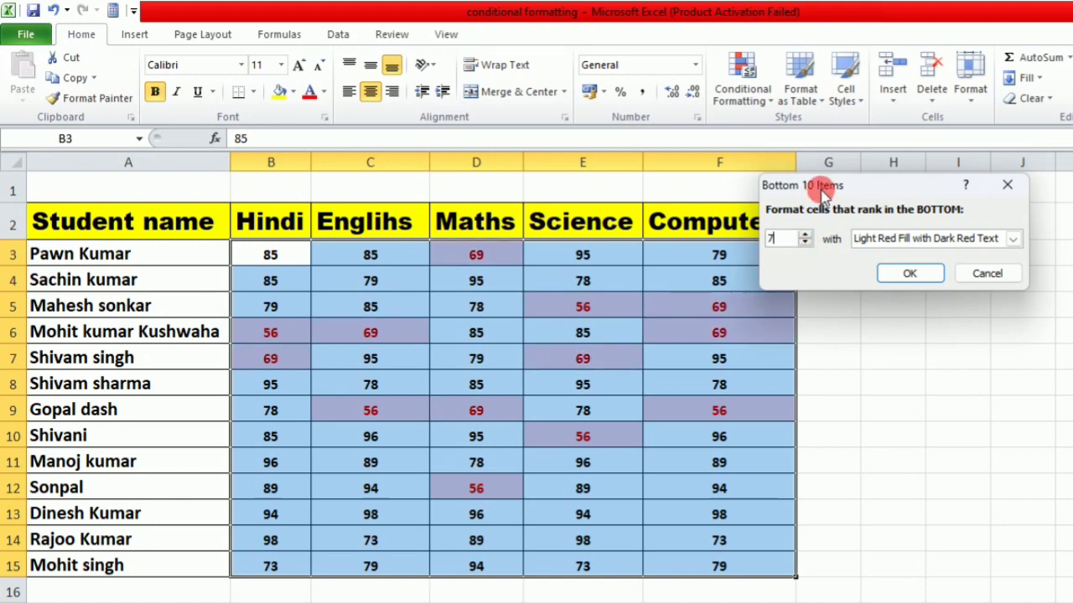
{"action": "left_click", "coordinate": [1009, 186]}
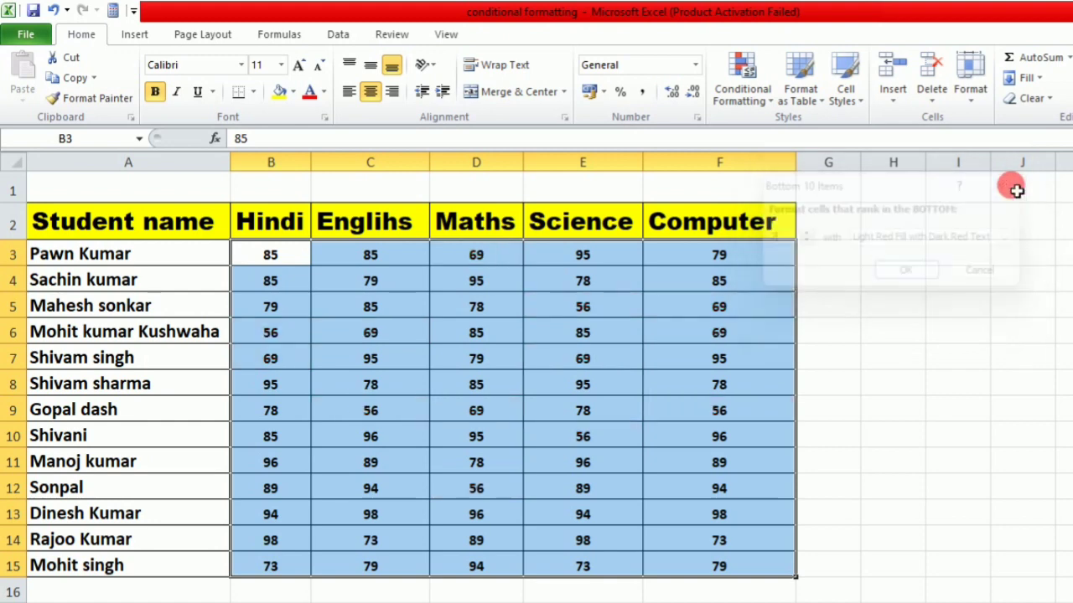
{"action": "left_click", "coordinate": [769, 100]}
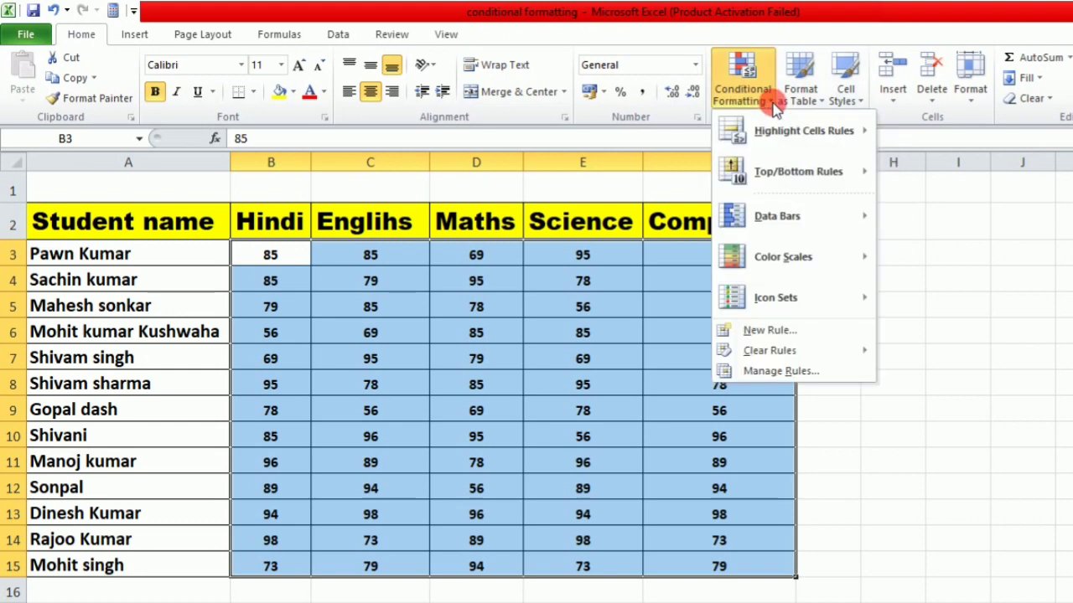
{"action": "left_click", "coordinate": [779, 172]}
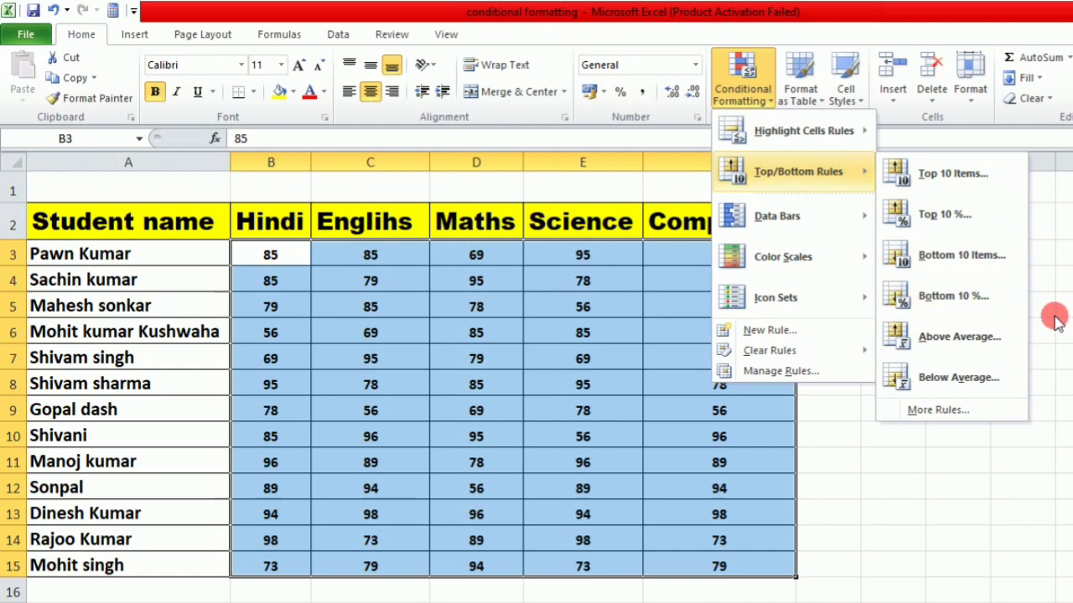
{"action": "left_click", "coordinate": [981, 491]}
Apply a Top 10% rule to the percentages in R1:R16 with the share set to 11% and Light Red Fill with Dark Red Text
{"action": "left_click_drag", "start_coordinate": [719, 436], "coordinate": [1068, 383]}
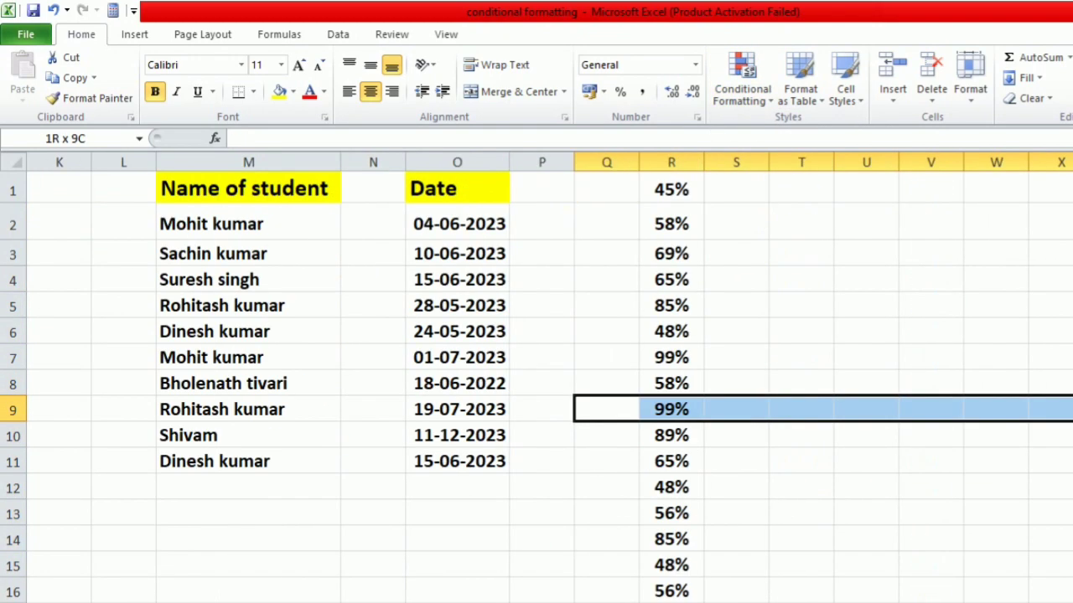
{"action": "left_click", "coordinate": [635, 308]}
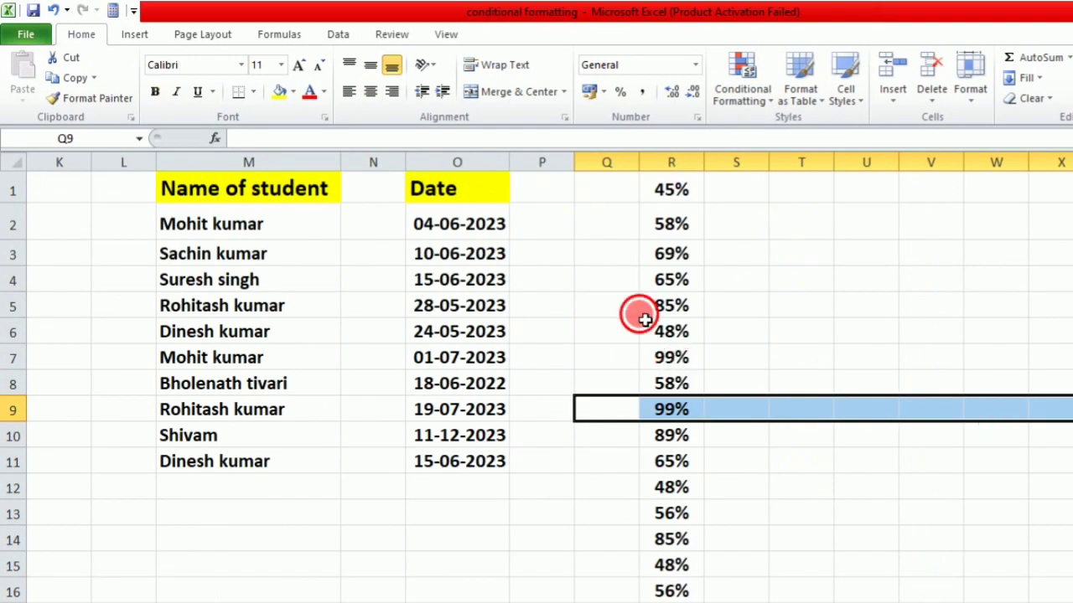
{"action": "left_click_drag", "start_coordinate": [662, 191], "coordinate": [697, 585]}
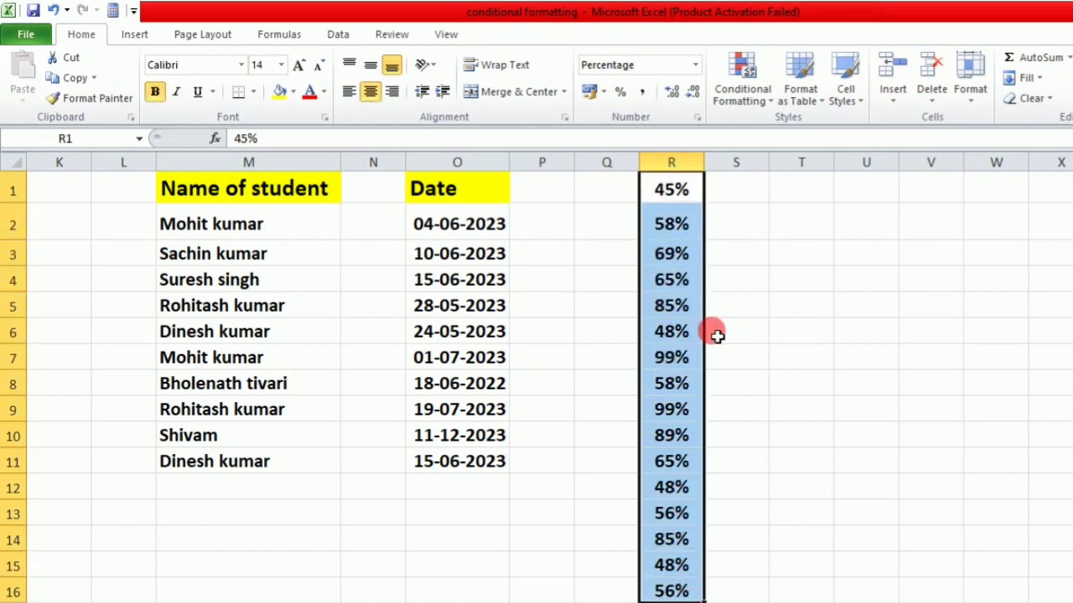
{"action": "left_click", "coordinate": [770, 100]}
{"action": "mouse_move", "coordinate": [811, 174]}
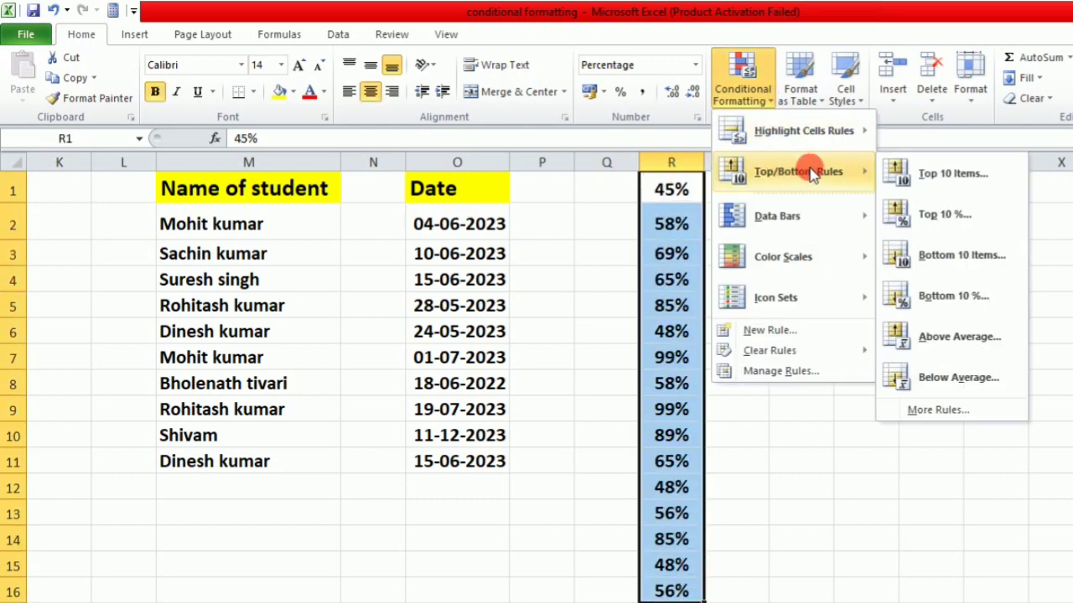
{"action": "left_click", "coordinate": [951, 215]}
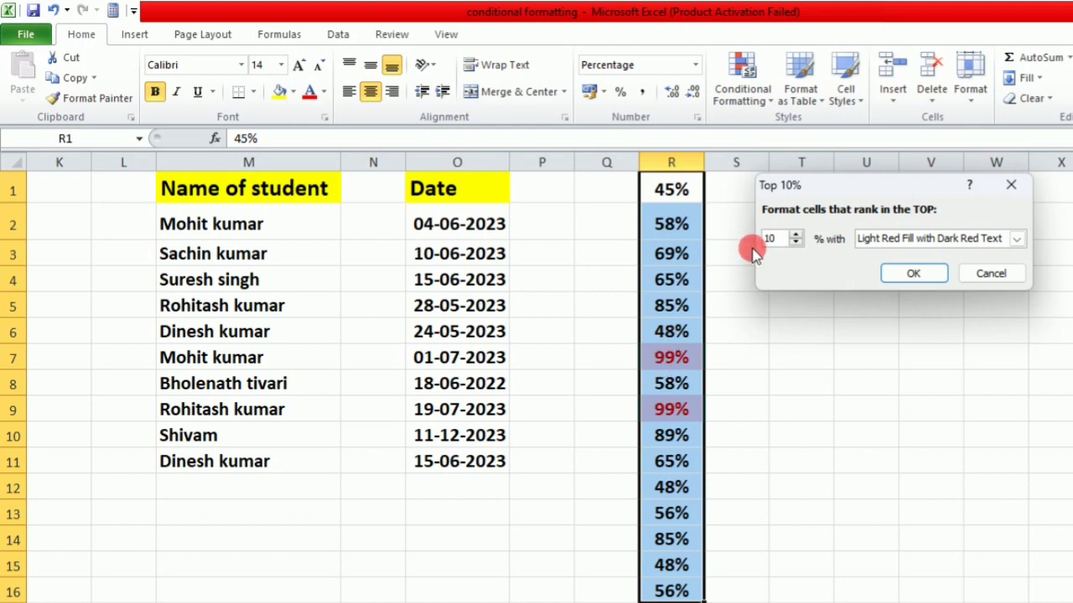
{"action": "double_click", "coordinate": [780, 241]}
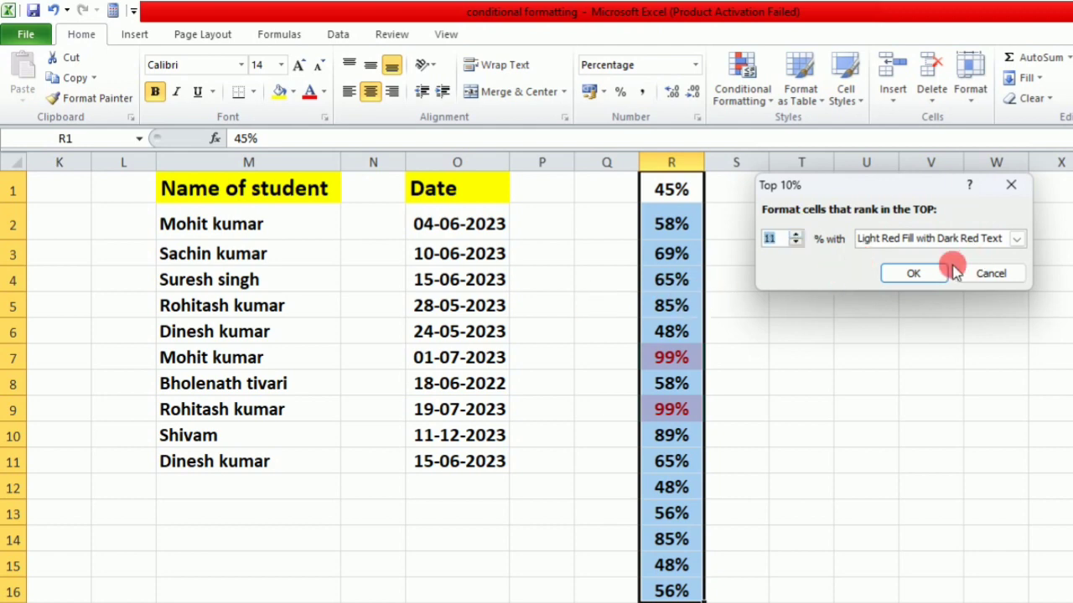
{"action": "left_click", "coordinate": [908, 272]}
Change the percentage in R3 to 100%
{"action": "left_click", "coordinate": [672, 260]}
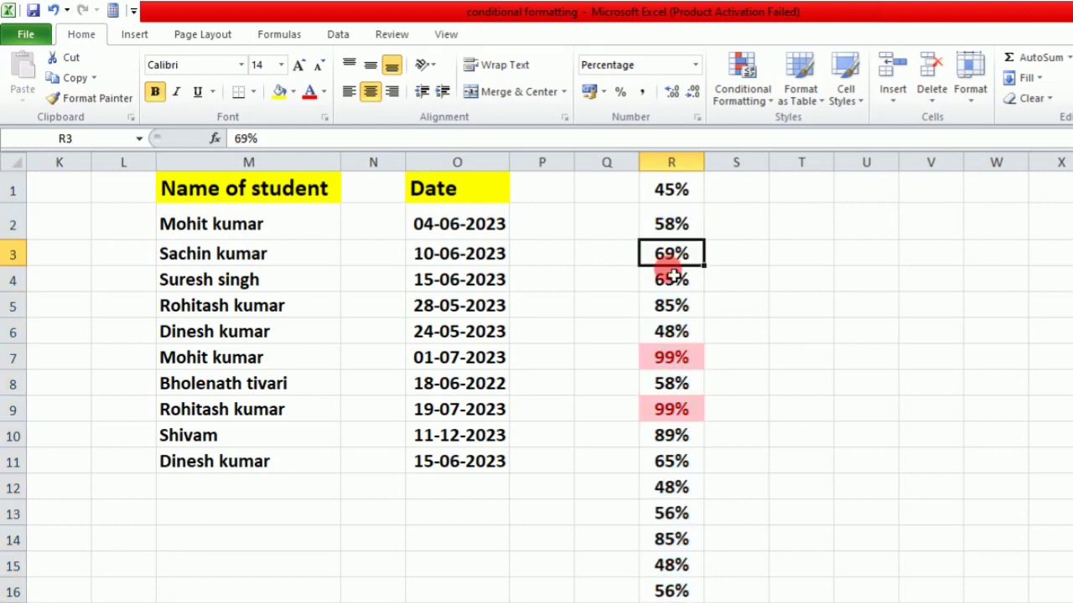
{"action": "type", "text": "10"}
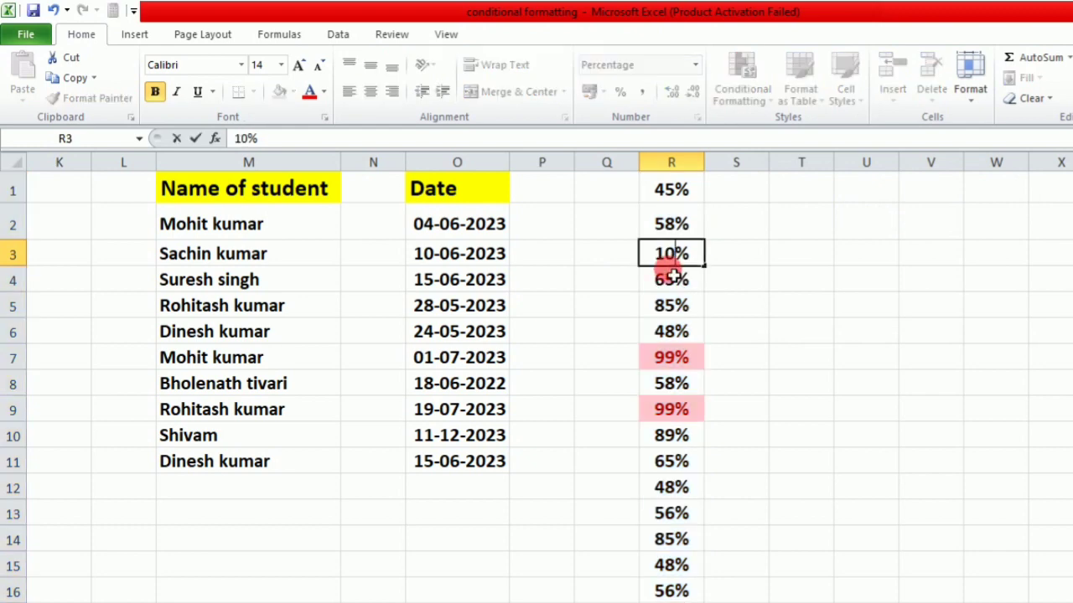
{"action": "type", "text": "0"}
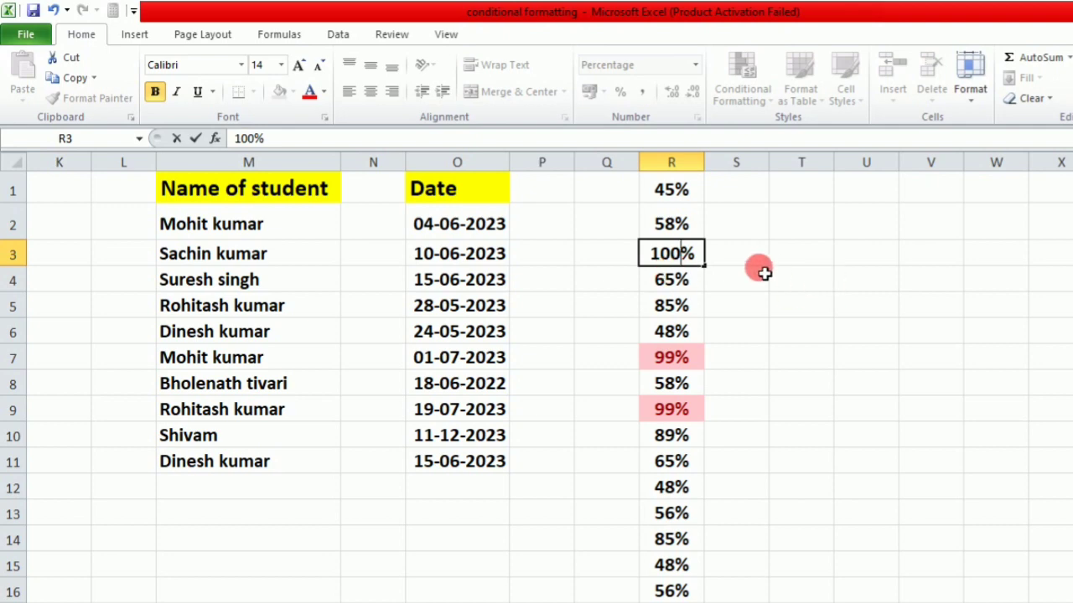
{"action": "left_click", "coordinate": [683, 211]}
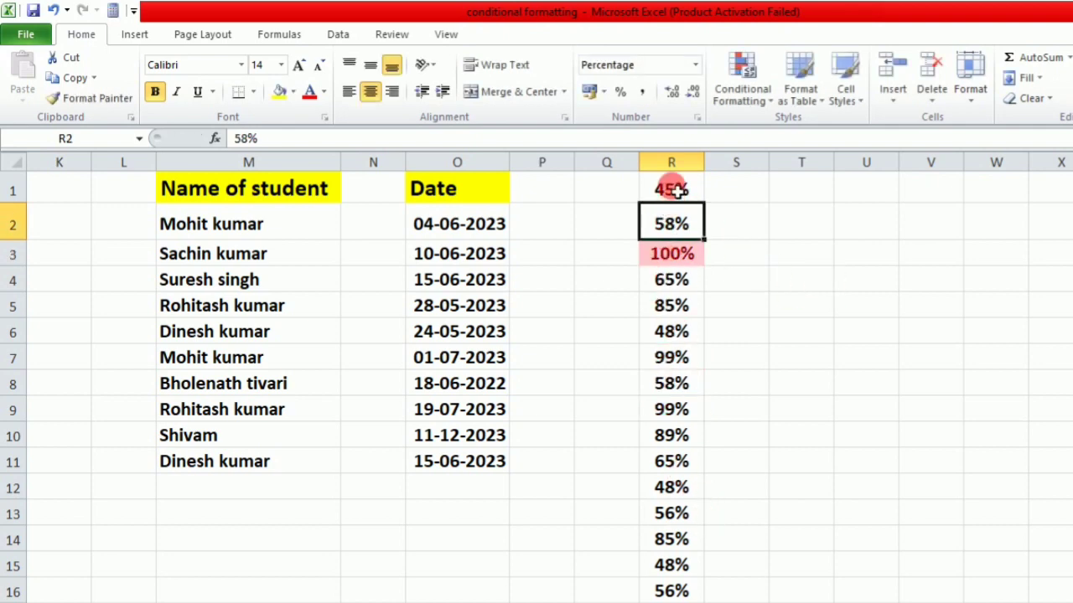
{"action": "left_click_drag", "start_coordinate": [675, 190], "coordinate": [699, 587]}
{"action": "left_click", "coordinate": [706, 360]}
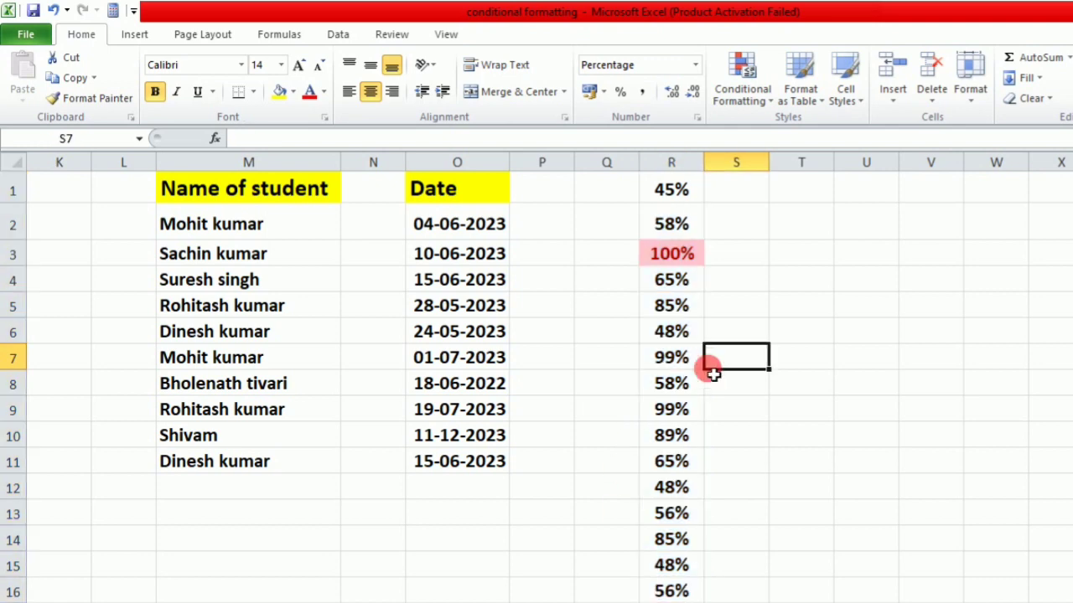
Change the percentages in R8 and R9 to 100%
{"action": "left_click", "coordinate": [676, 387]}
{"action": "type", "text": "100"}
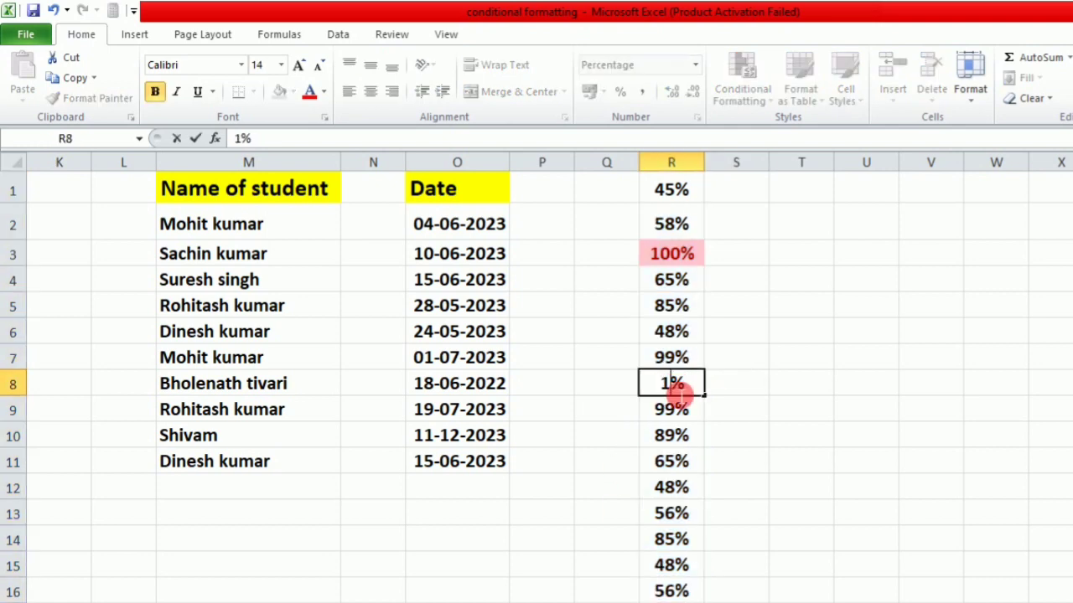
{"action": "key", "text": "Return"}
{"action": "type", "text": "1"}
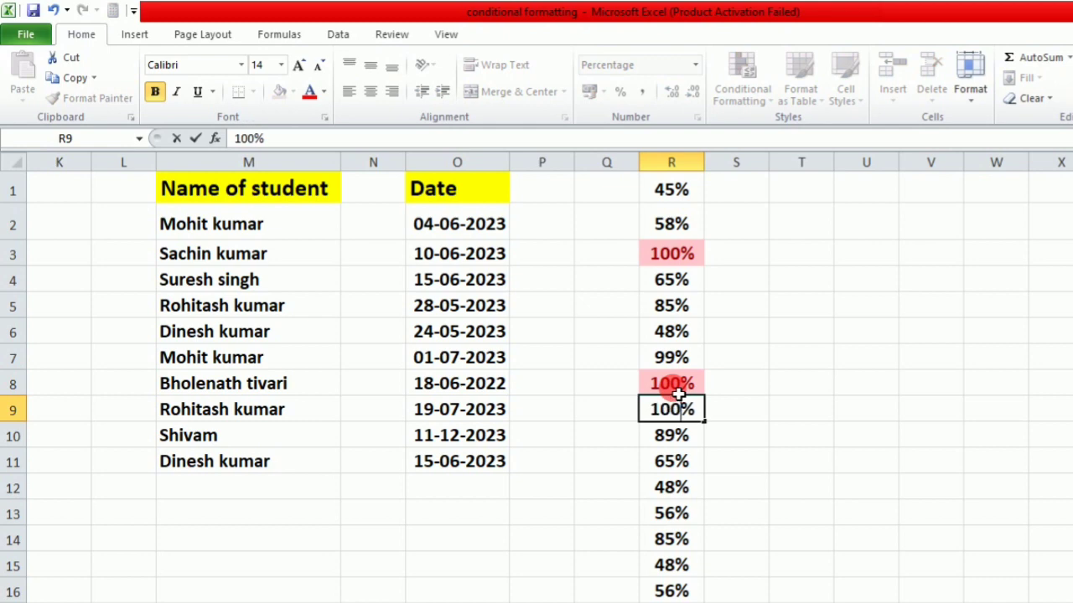
{"action": "type", "text": "00"}
{"action": "left_click", "coordinate": [673, 219]}
{"action": "left_click", "coordinate": [678, 193]}
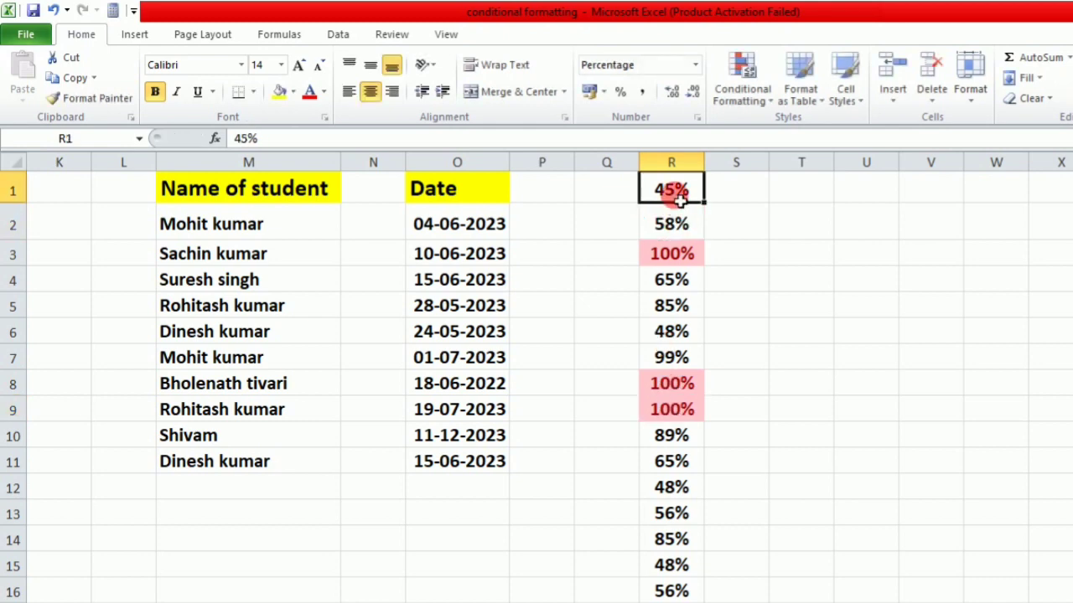
Clear the conditional formatting rules from the percentages in R1:R16
{"action": "left_click_drag", "start_coordinate": [678, 193], "coordinate": [695, 567]}
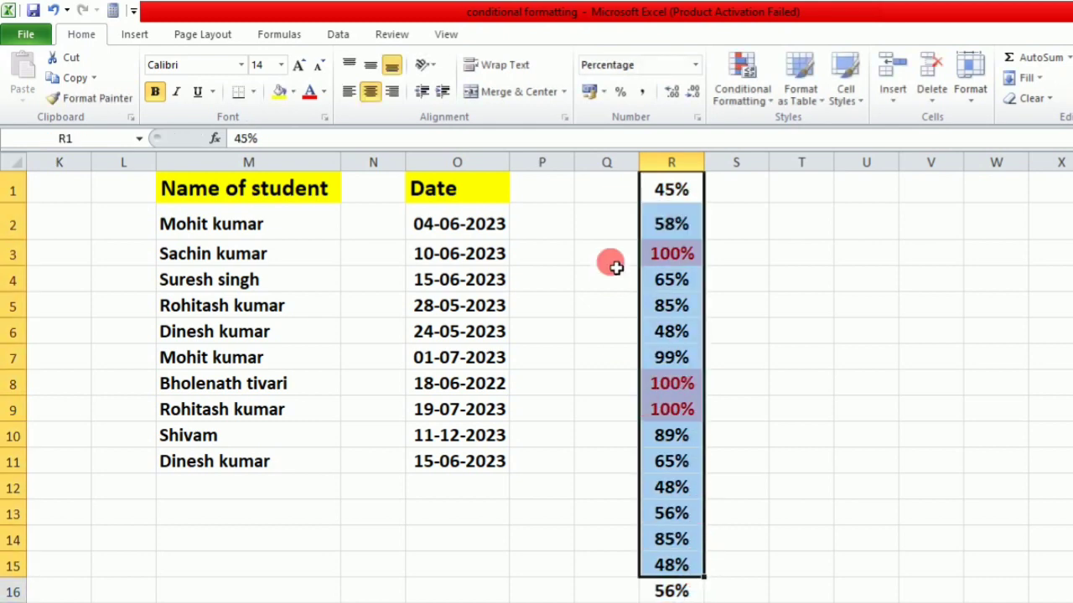
{"action": "left_click_drag", "start_coordinate": [650, 186], "coordinate": [690, 591]}
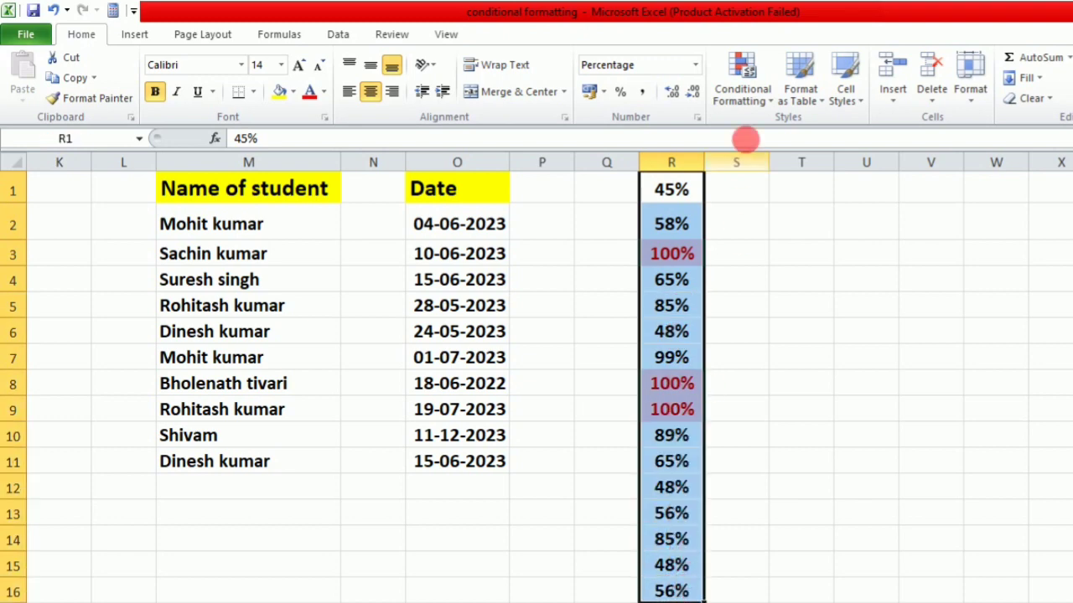
{"action": "left_click", "coordinate": [771, 101]}
{"action": "mouse_move", "coordinate": [779, 173]}
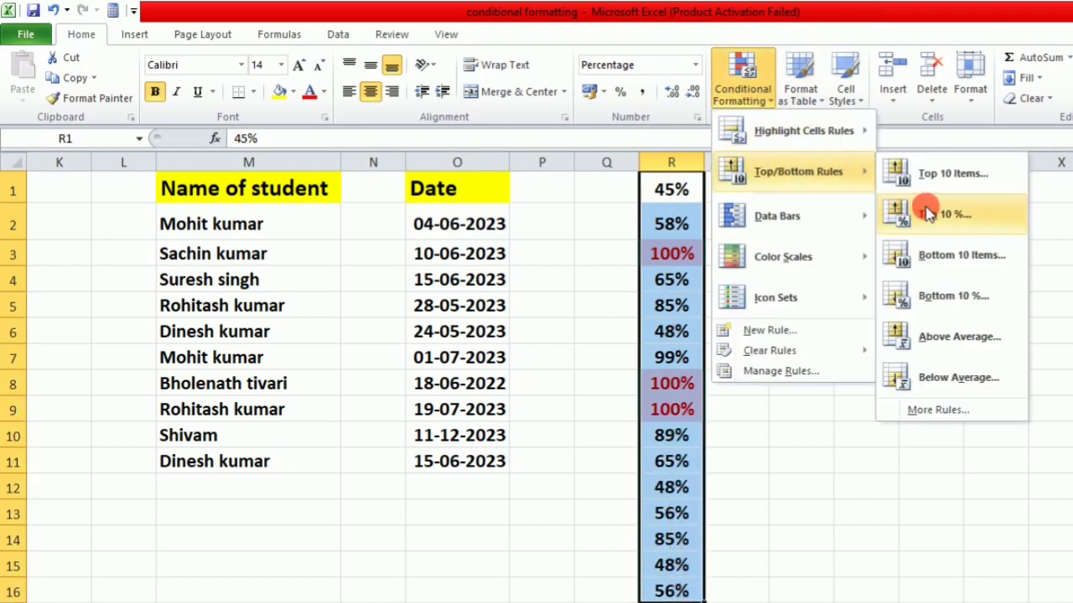
{"action": "mouse_move", "coordinate": [788, 350]}
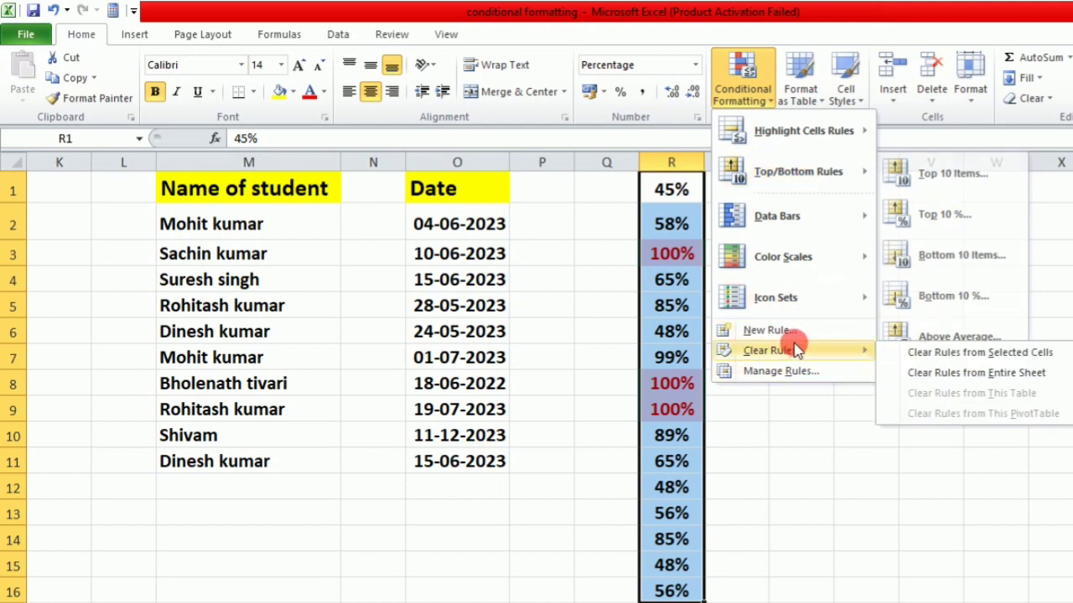
{"action": "left_click", "coordinate": [998, 353]}
Preview a Bottom 10% rule on the percentages in R1:R16 with the share lowered to 5%, and discard it
{"action": "left_click", "coordinate": [741, 92]}
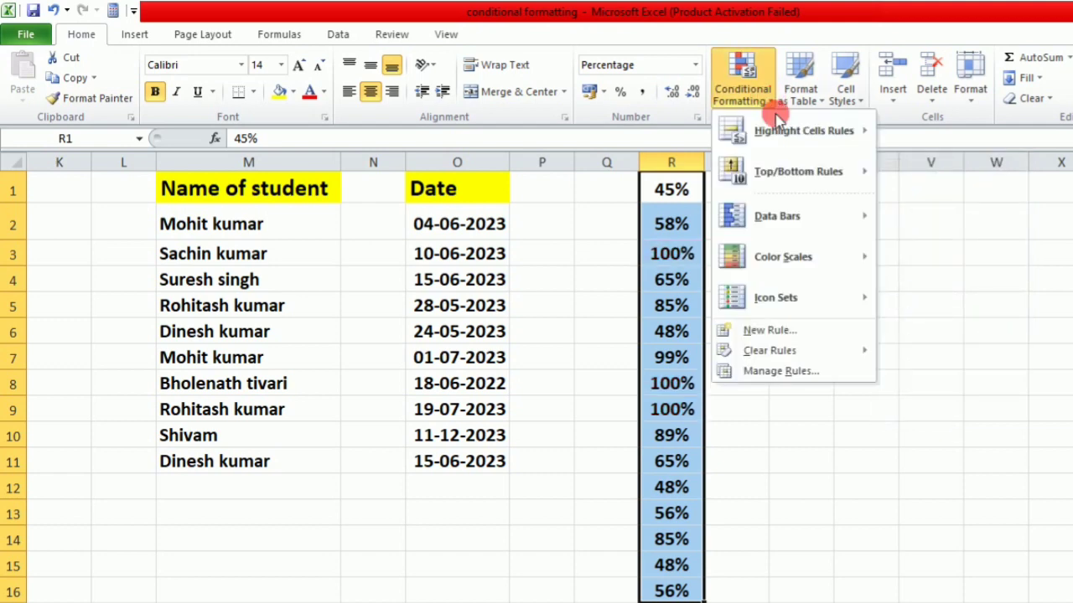
{"action": "mouse_move", "coordinate": [826, 172]}
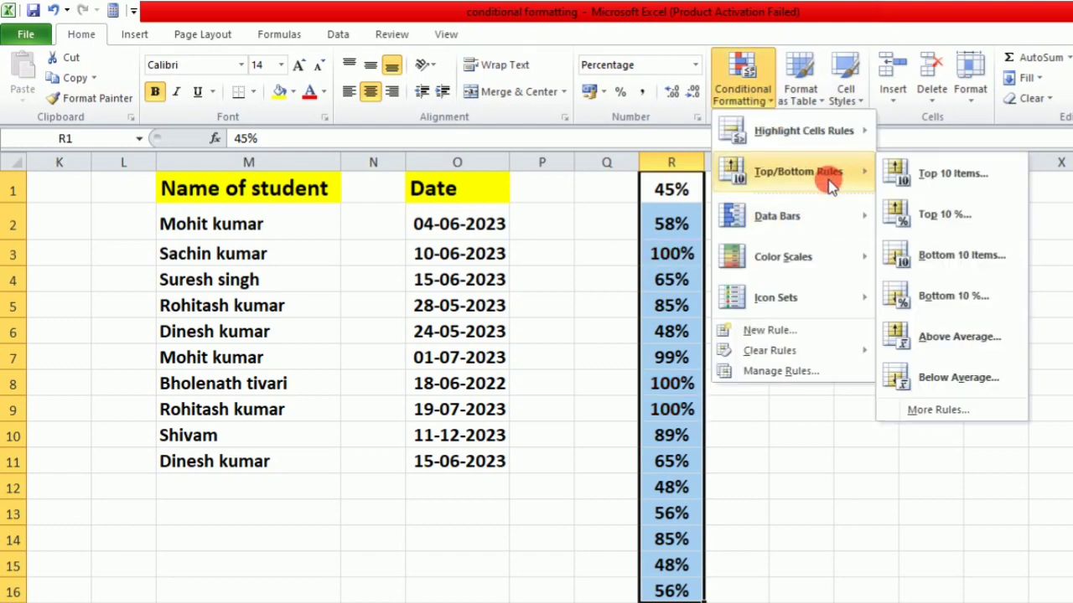
{"action": "left_click", "coordinate": [981, 299]}
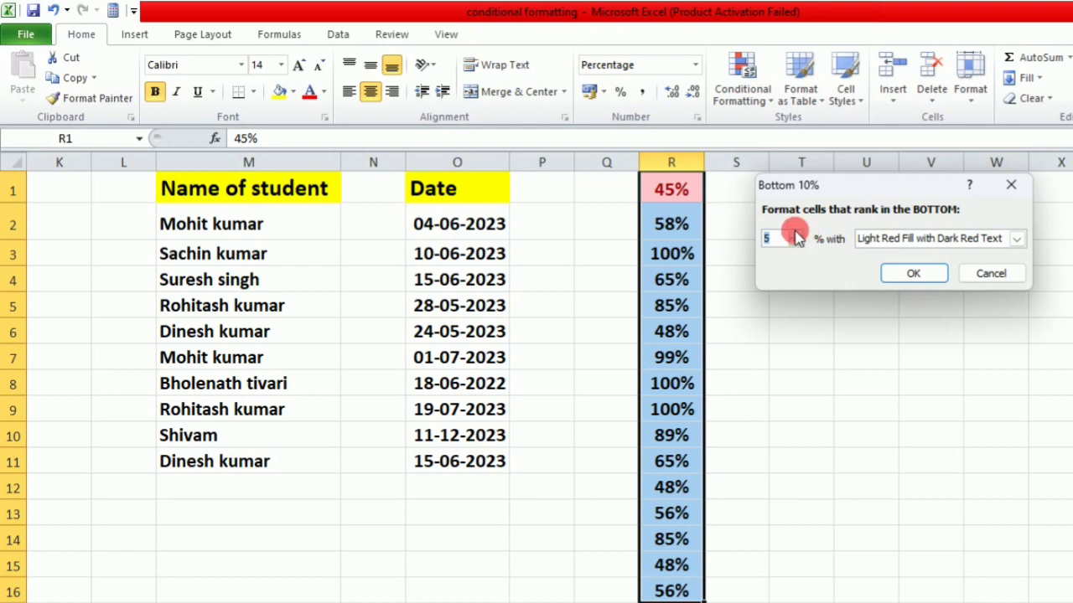
{"action": "left_click", "coordinate": [1014, 188]}
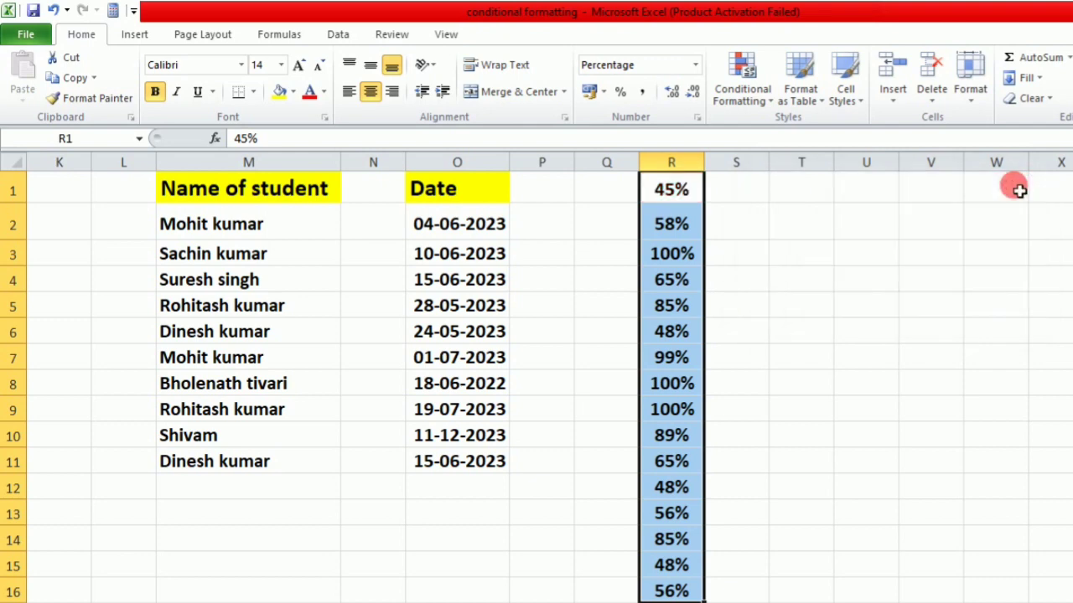
Preview an Above Average rule on the percentages in R1:R16, and discard it
{"action": "left_click", "coordinate": [767, 107]}
{"action": "mouse_move", "coordinate": [794, 161]}
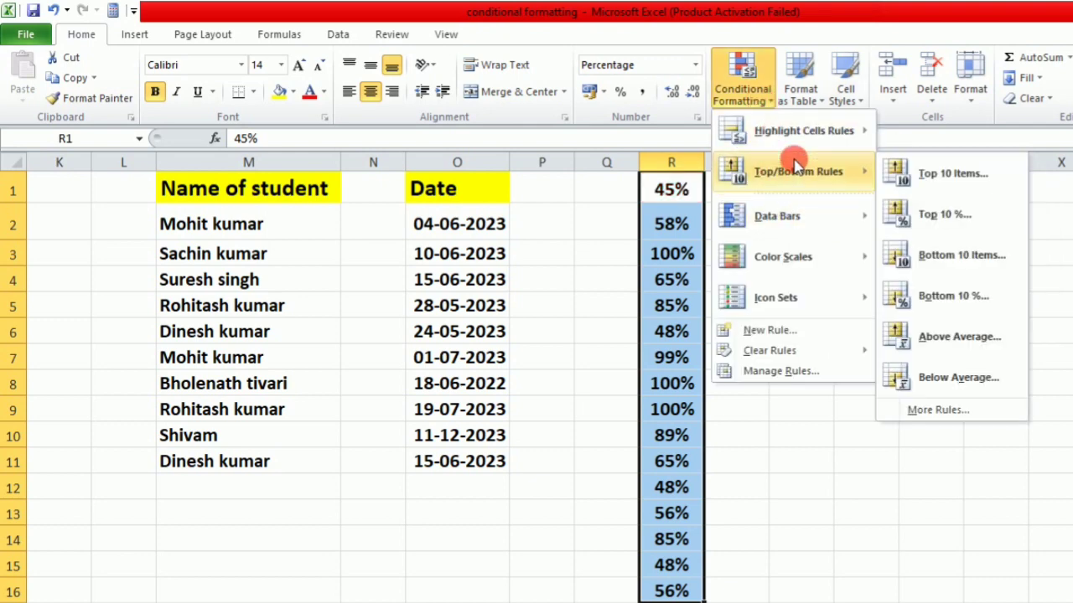
{"action": "left_click", "coordinate": [960, 338]}
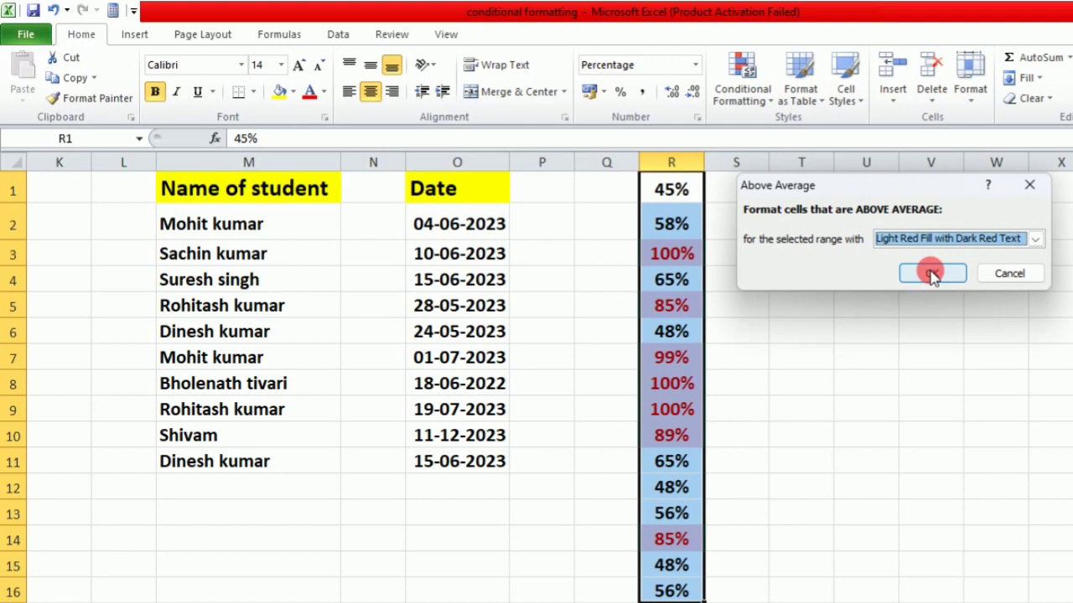
{"action": "left_click", "coordinate": [1030, 185]}
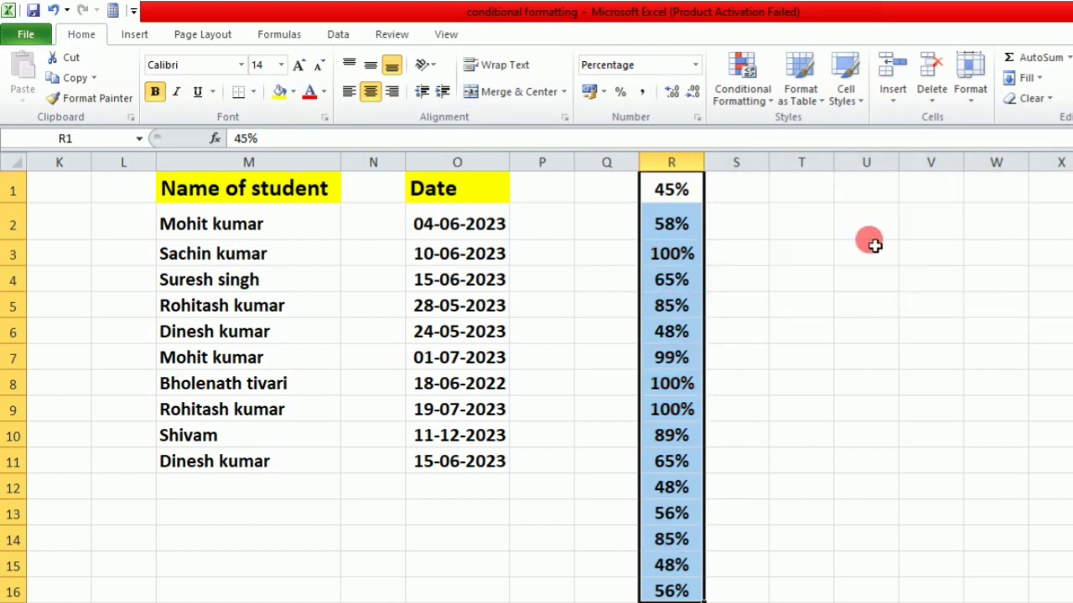
{"action": "left_click", "coordinate": [671, 191]}
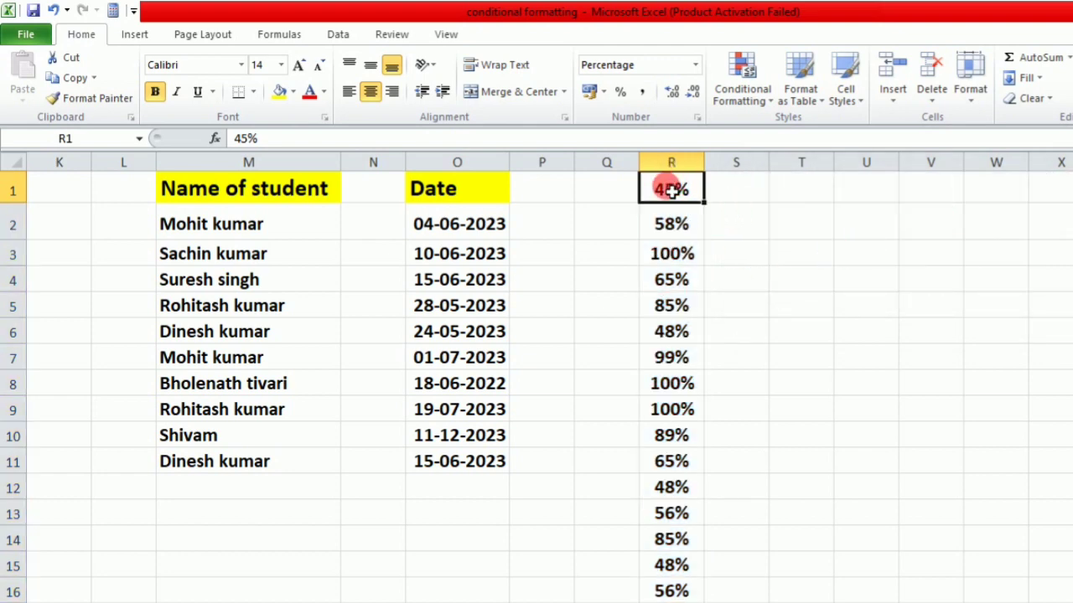
Preview the Above Average rule once more on the percentages in R1:R16, and cancel it
{"action": "left_click_drag", "start_coordinate": [671, 190], "coordinate": [687, 591]}
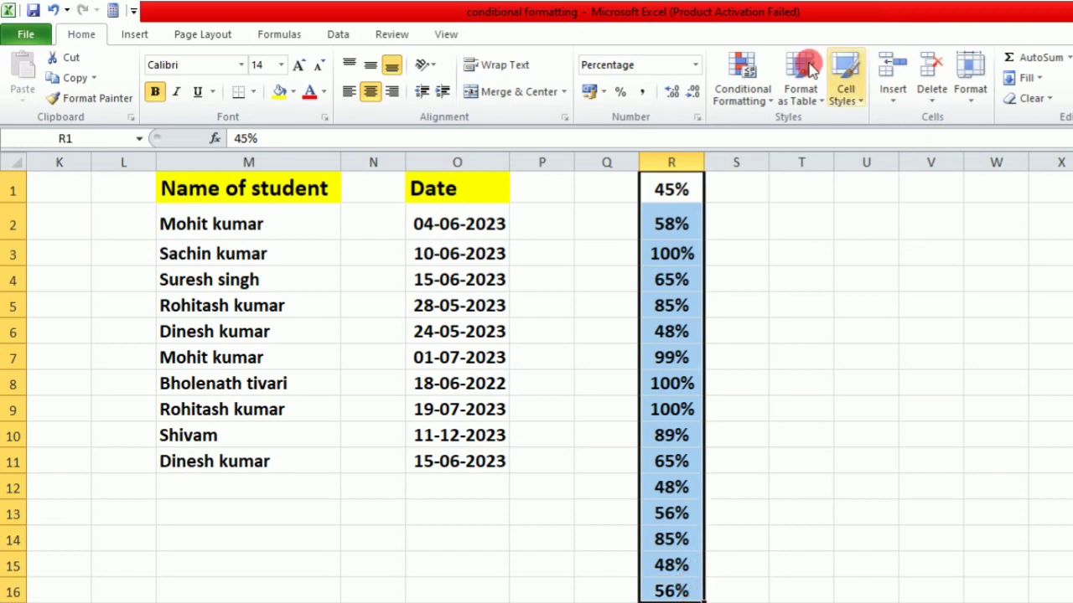
{"action": "left_click", "coordinate": [758, 94]}
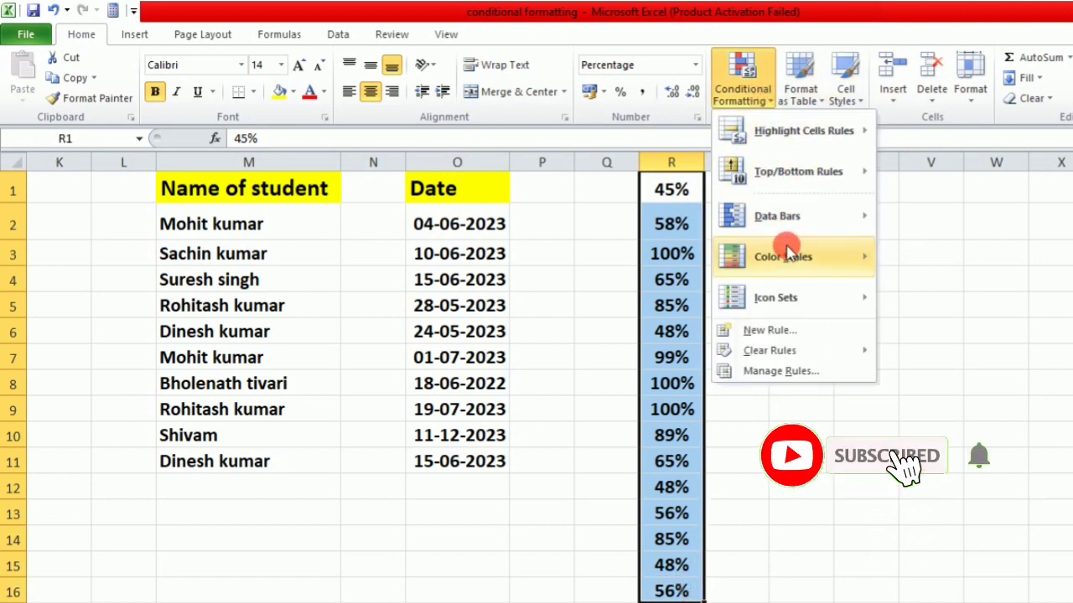
{"action": "left_click", "coordinate": [964, 336]}
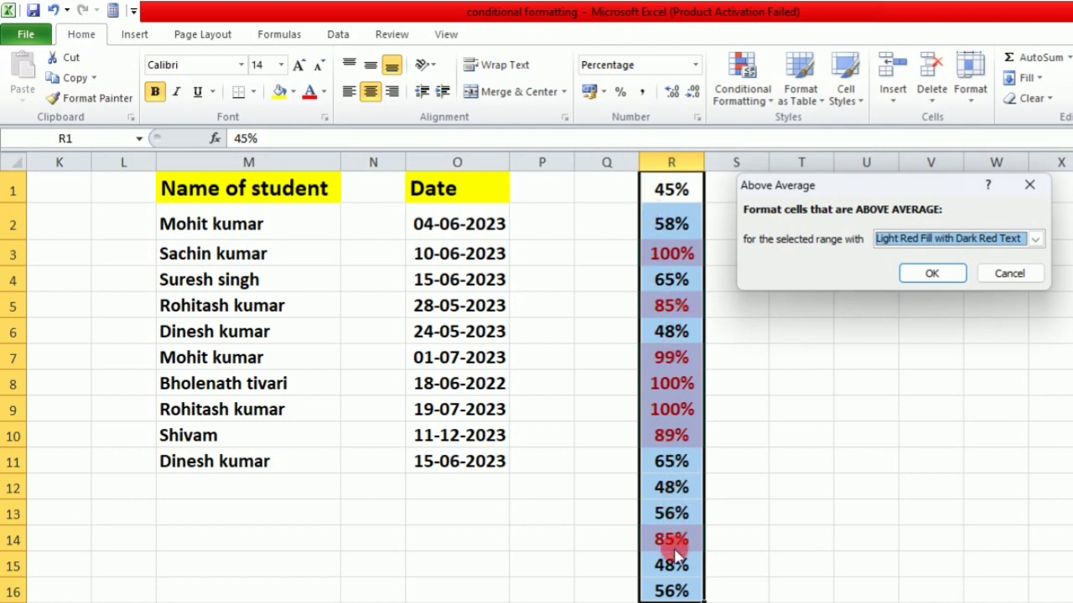
{"action": "left_click", "coordinate": [1030, 185]}
Apply a Below Average rule with Light Red Fill with Dark Red Text to R1:R16, and undo it
{"action": "left_click", "coordinate": [758, 93]}
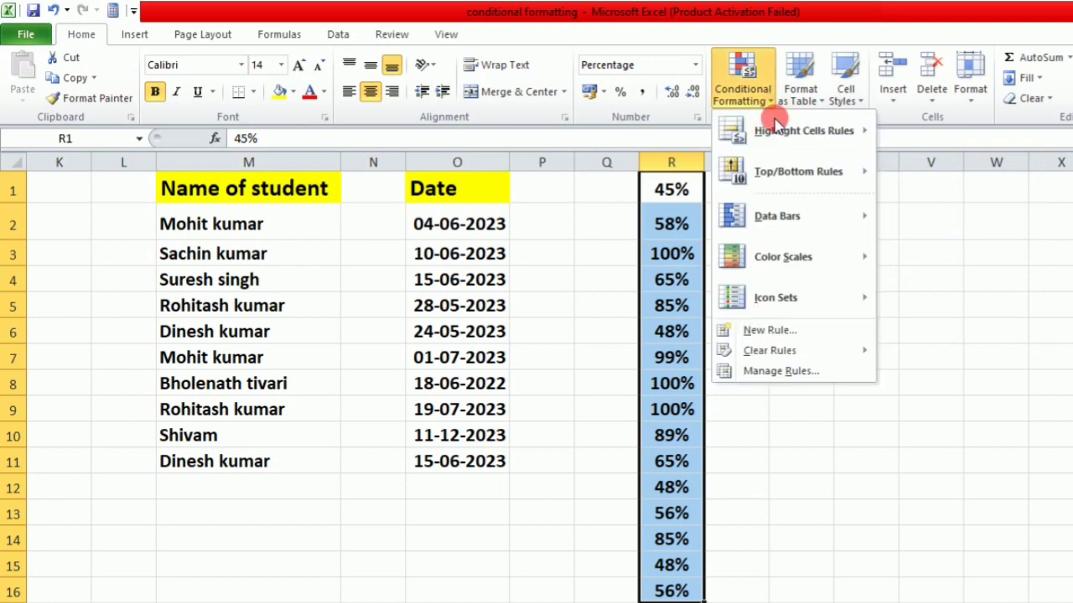
{"action": "mouse_move", "coordinate": [814, 170]}
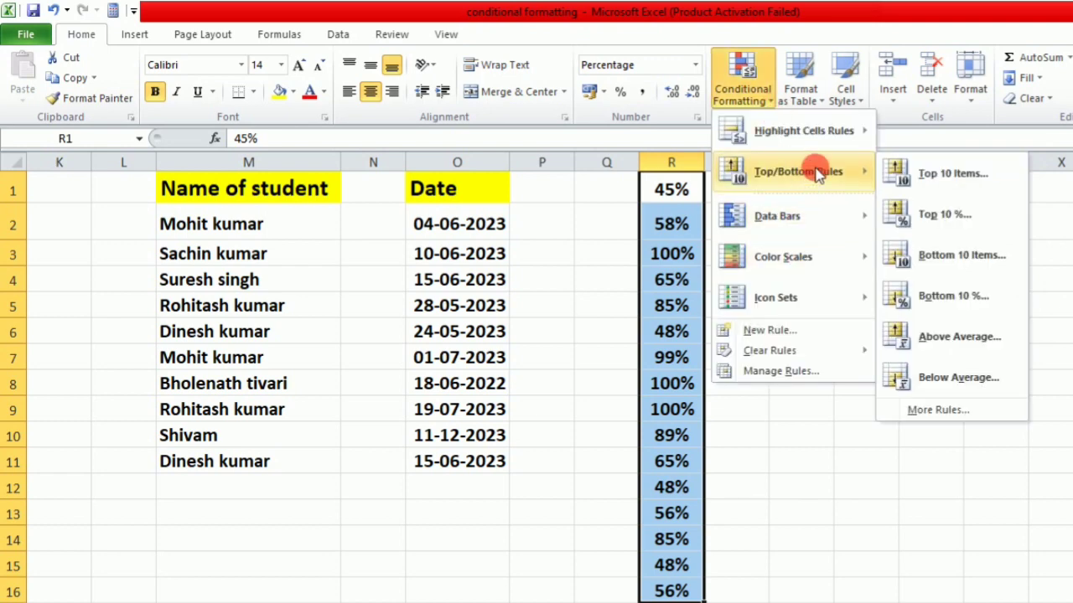
{"action": "left_click", "coordinate": [978, 377]}
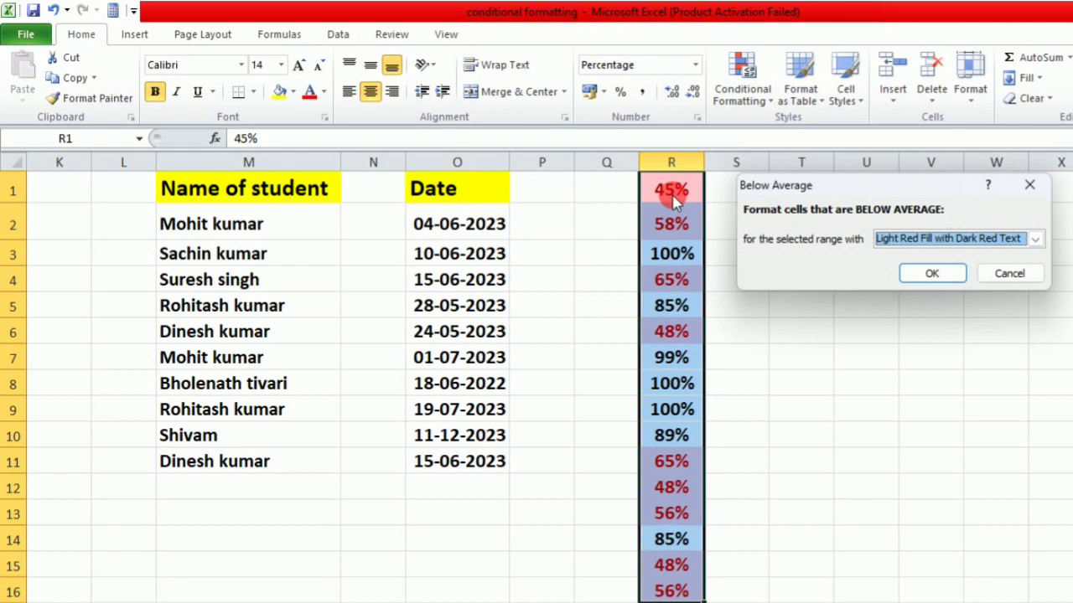
{"action": "left_click", "coordinate": [934, 275]}
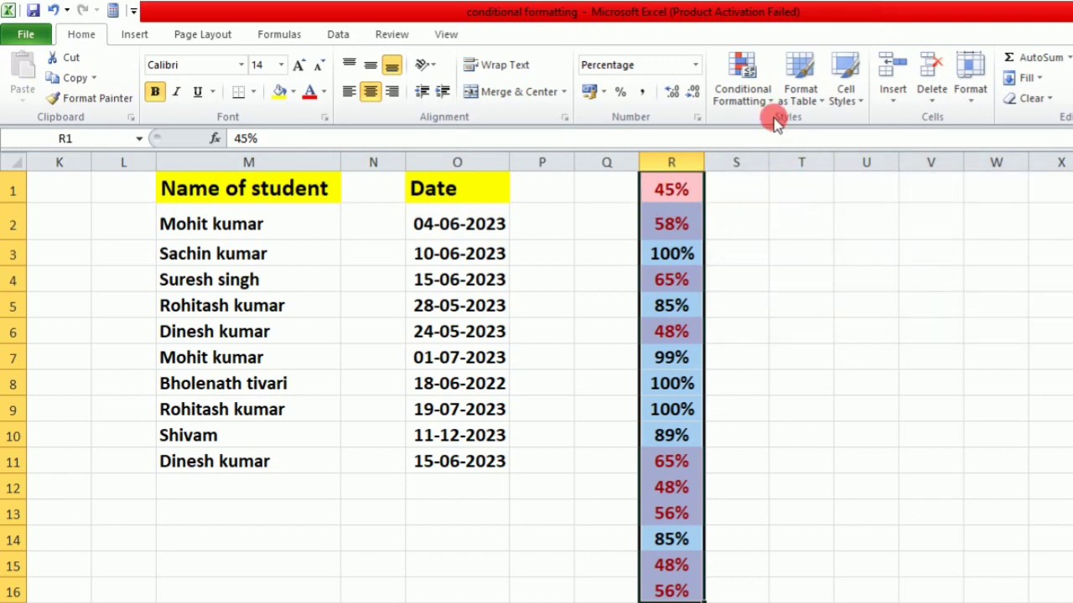
{"action": "left_click", "coordinate": [750, 94]}
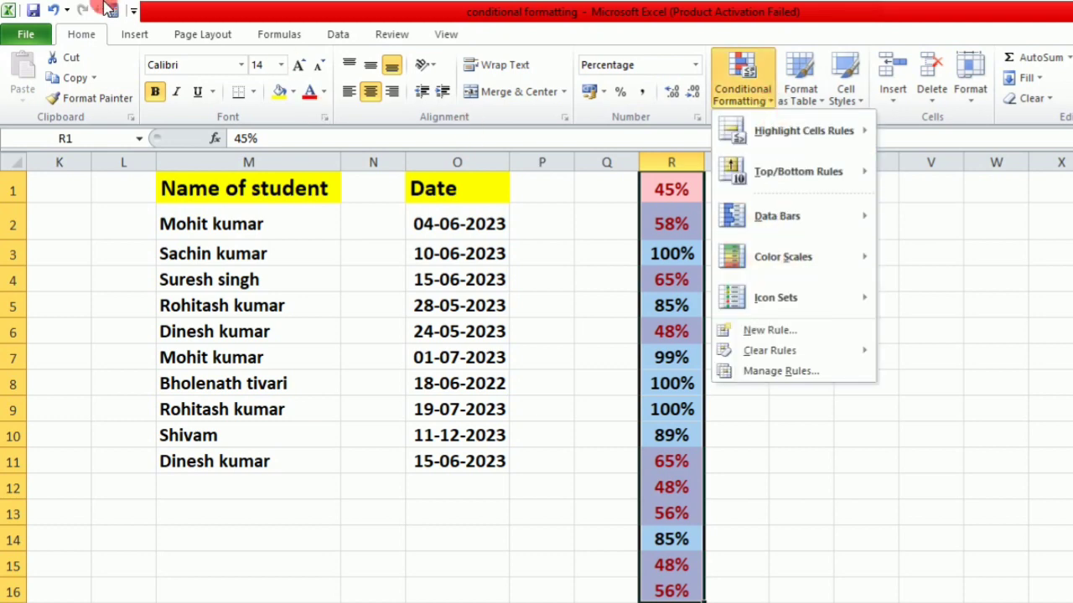
{"action": "left_click", "coordinate": [55, 10]}
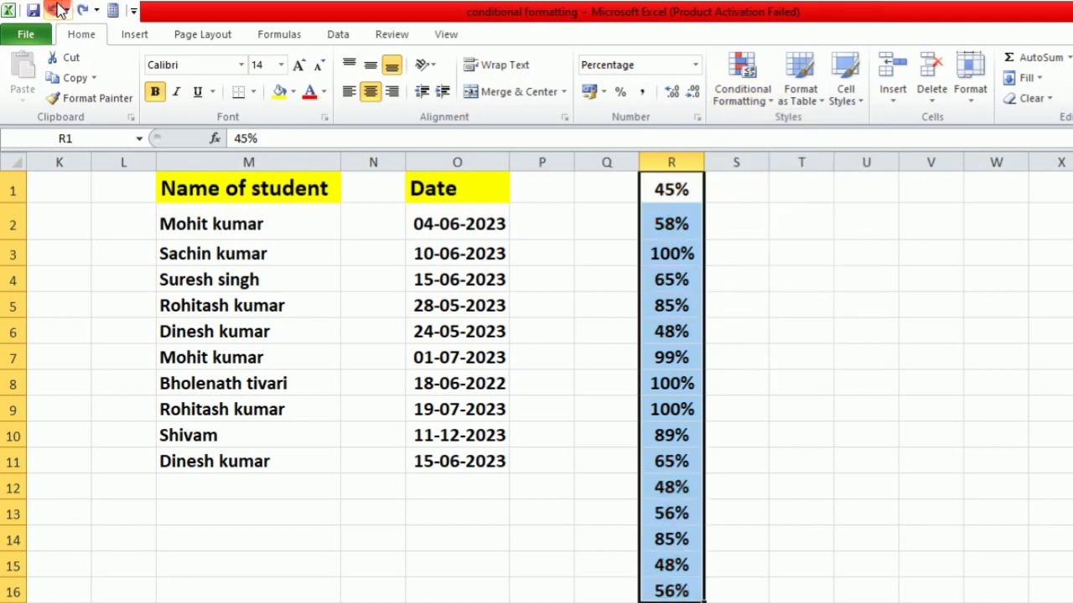
{"action": "left_click", "coordinate": [767, 98]}
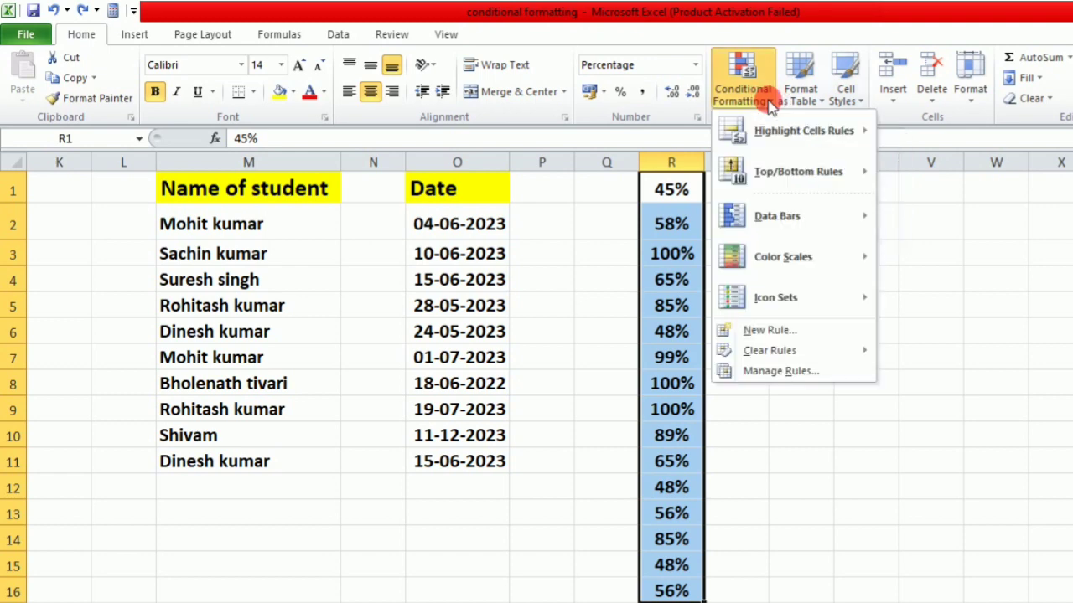
{"action": "mouse_move", "coordinate": [784, 174]}
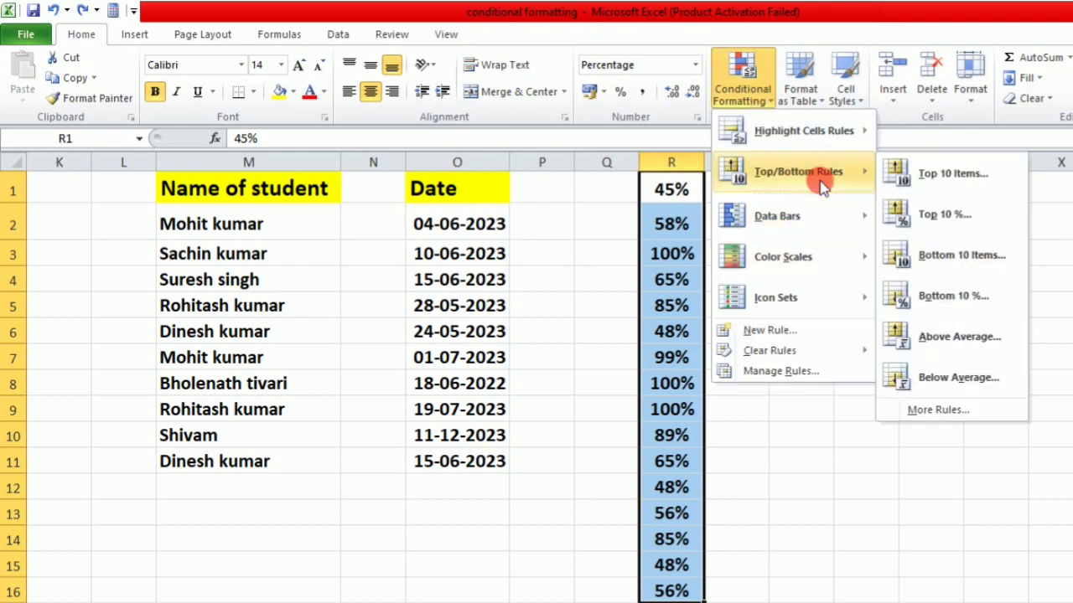
{"action": "mouse_move", "coordinate": [757, 214]}
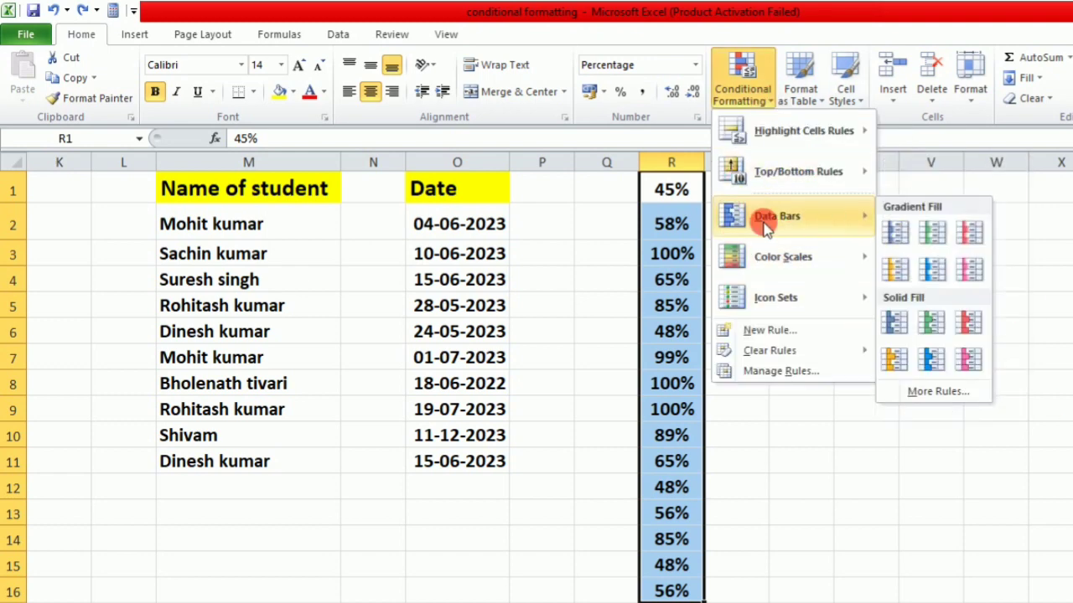
{"action": "left_click", "coordinate": [393, 321]}
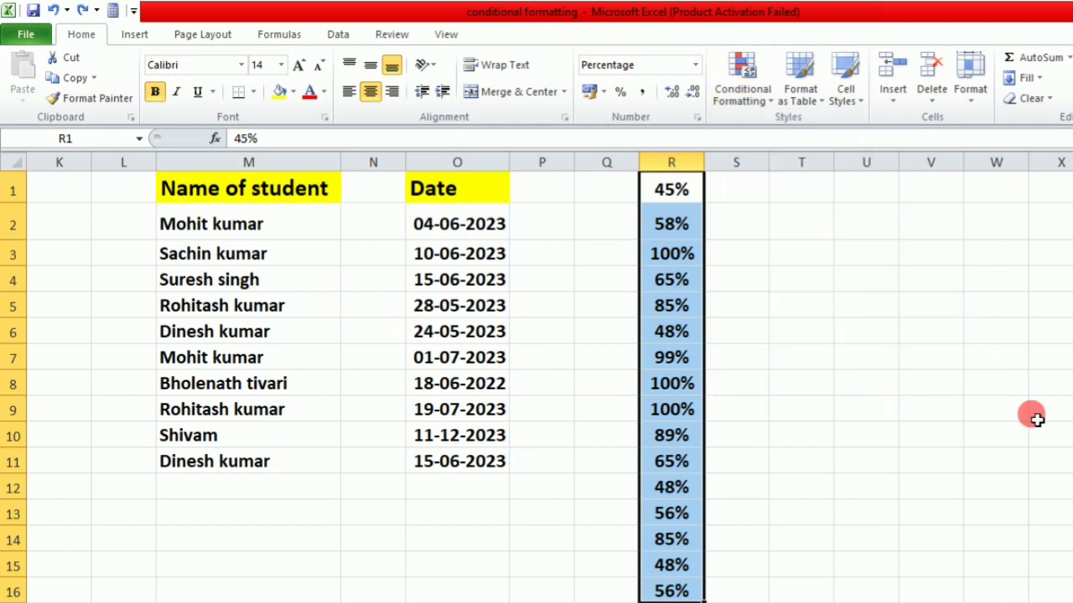
Apply blue gradient-fill data bars to the Hindi and English marks in B3:C15
{"action": "left_click_drag", "start_coordinate": [1034, 414], "coordinate": [8, 409]}
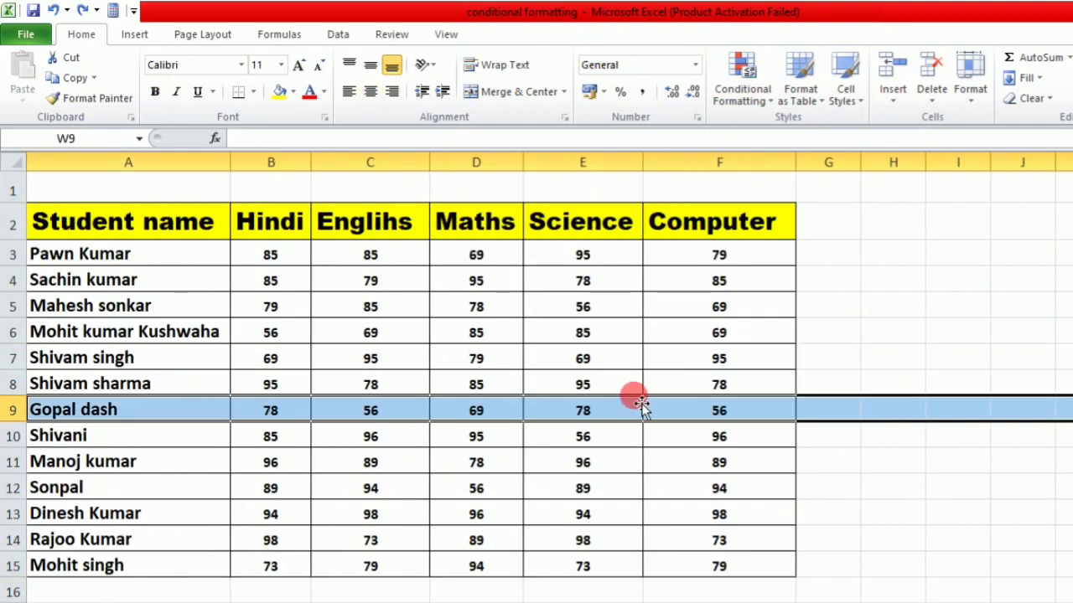
{"action": "left_click", "coordinate": [512, 336]}
{"action": "left_click_drag", "start_coordinate": [266, 253], "coordinate": [402, 563]}
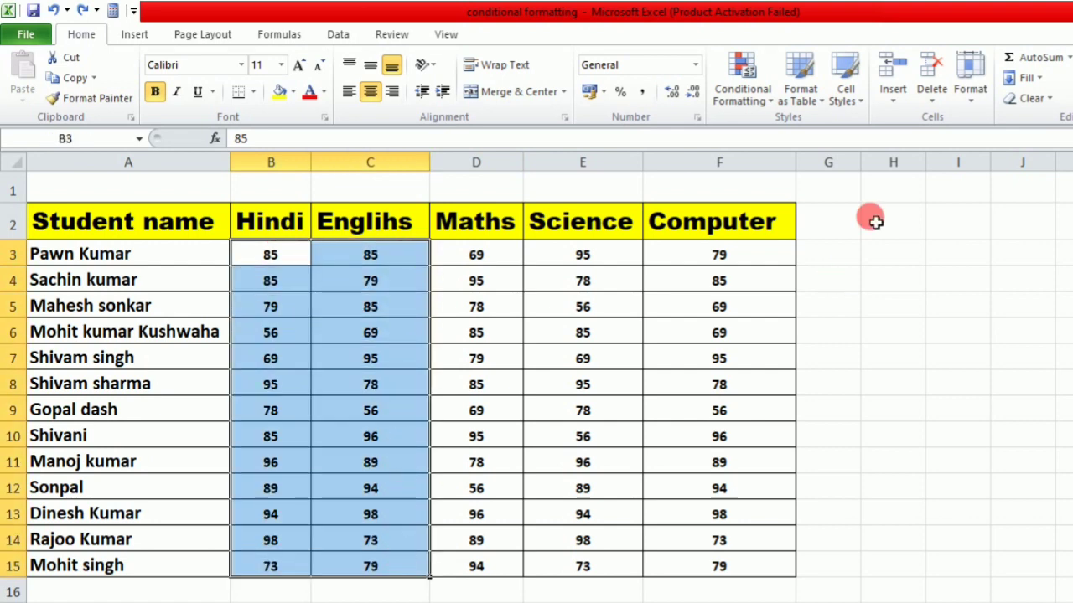
{"action": "left_click", "coordinate": [772, 101]}
{"action": "mouse_move", "coordinate": [801, 220]}
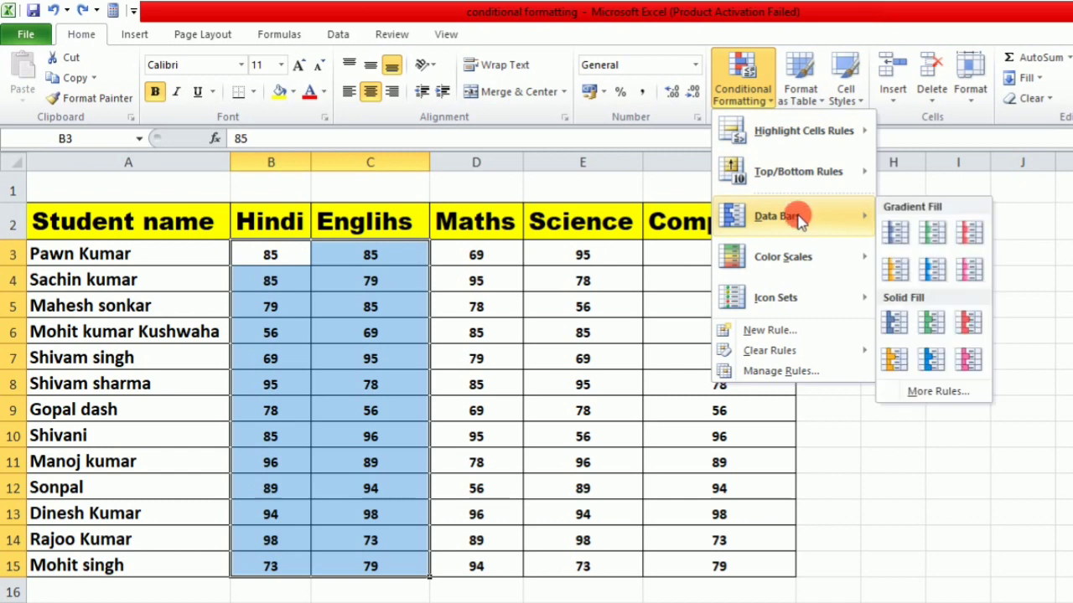
{"action": "mouse_move", "coordinate": [776, 187]}
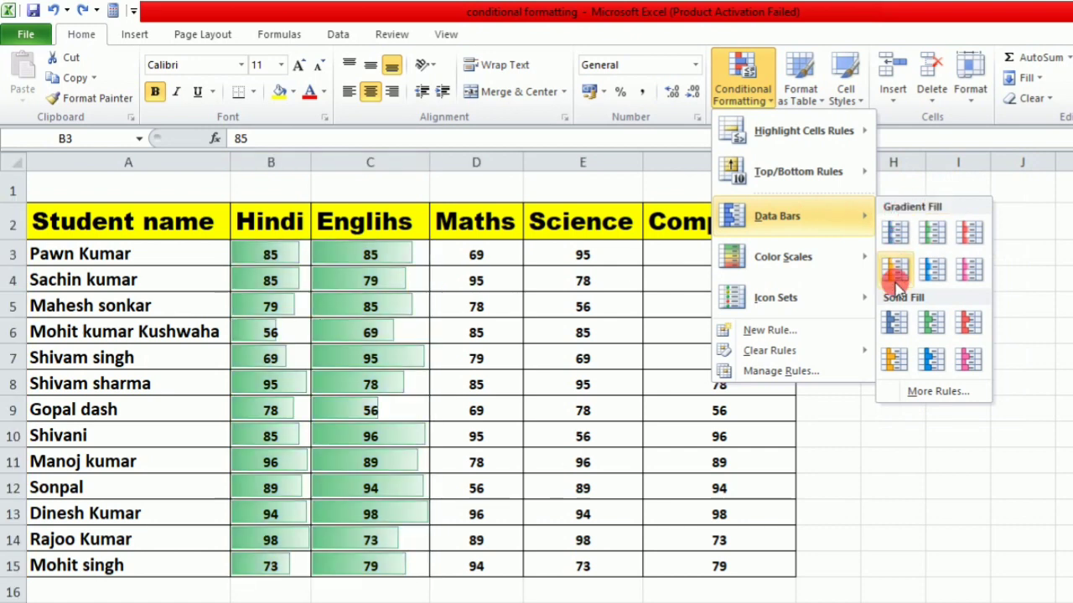
{"action": "left_click", "coordinate": [897, 234]}
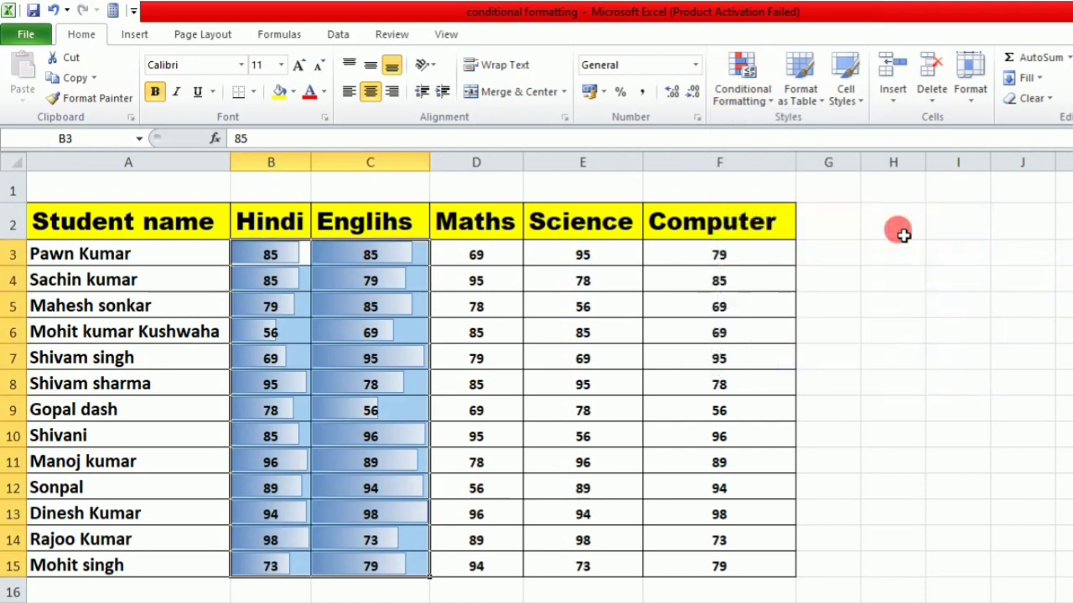
Change the English mark in C10 to 100
{"action": "left_click", "coordinate": [366, 357]}
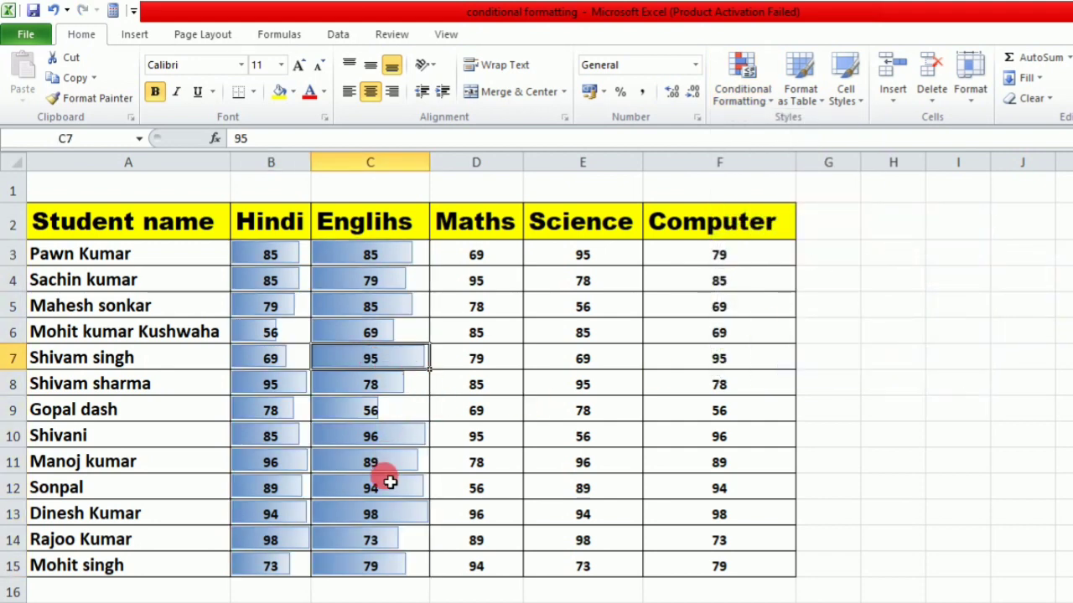
{"action": "left_click", "coordinate": [385, 444]}
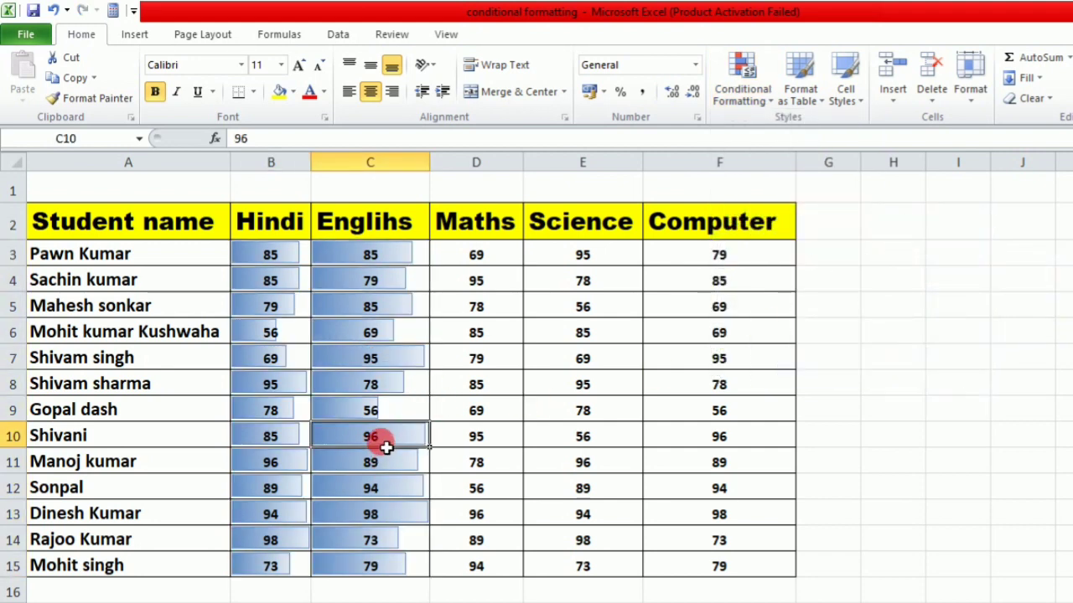
{"action": "type", "text": "100"}
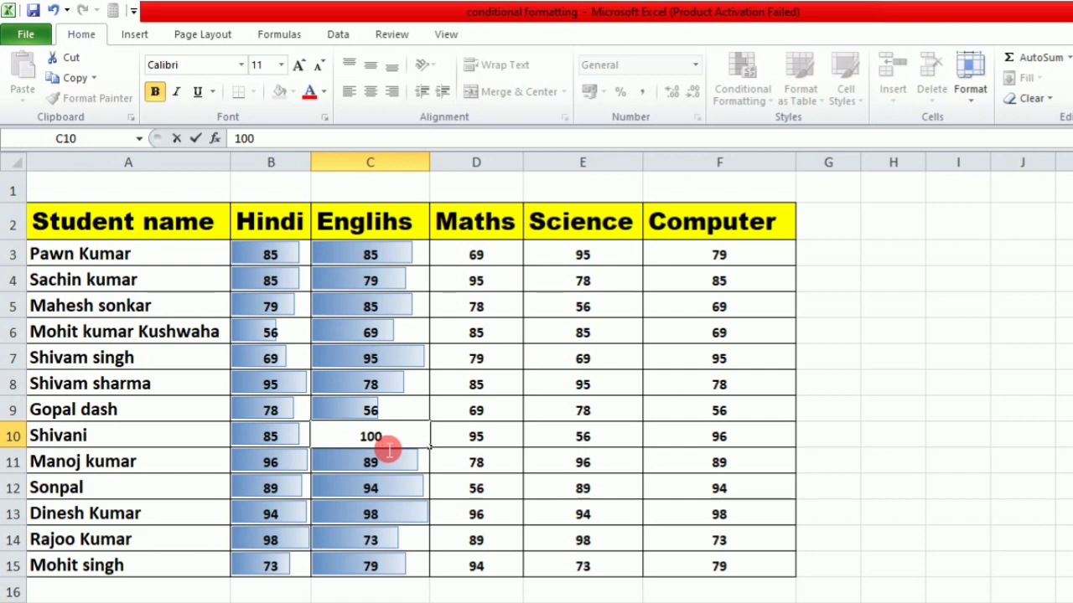
{"action": "left_click", "coordinate": [496, 331]}
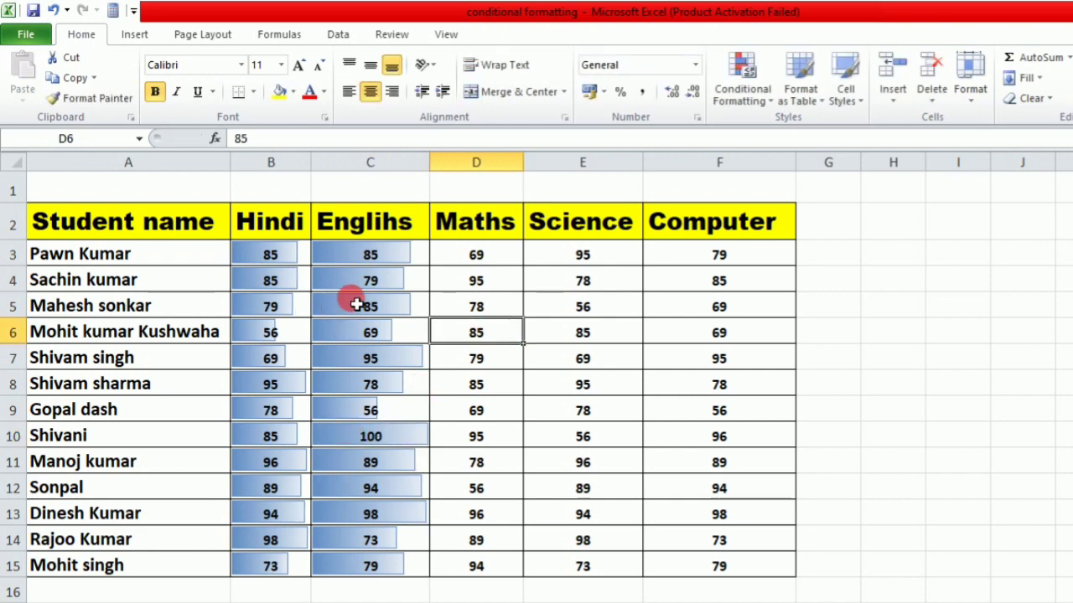
{"action": "left_click", "coordinate": [249, 259]}
{"action": "left_click_drag", "start_coordinate": [249, 259], "coordinate": [365, 557]}
{"action": "left_click", "coordinate": [365, 558]}
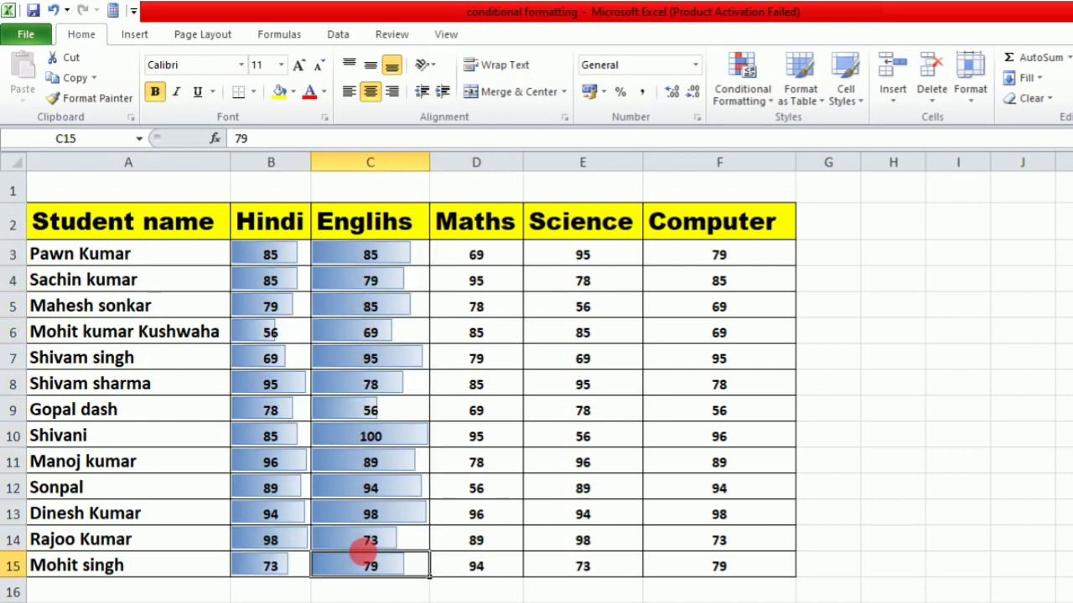
{"action": "left_click", "coordinate": [769, 104]}
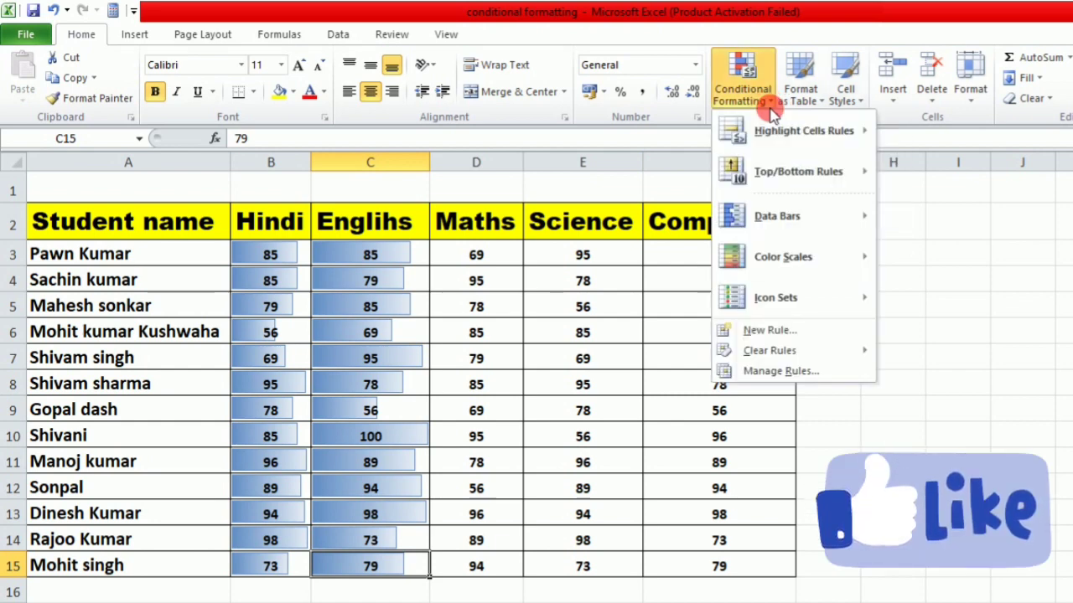
{"action": "left_click", "coordinate": [329, 351]}
Change the English mark in C7 to 0
{"action": "left_click", "coordinate": [340, 362]}
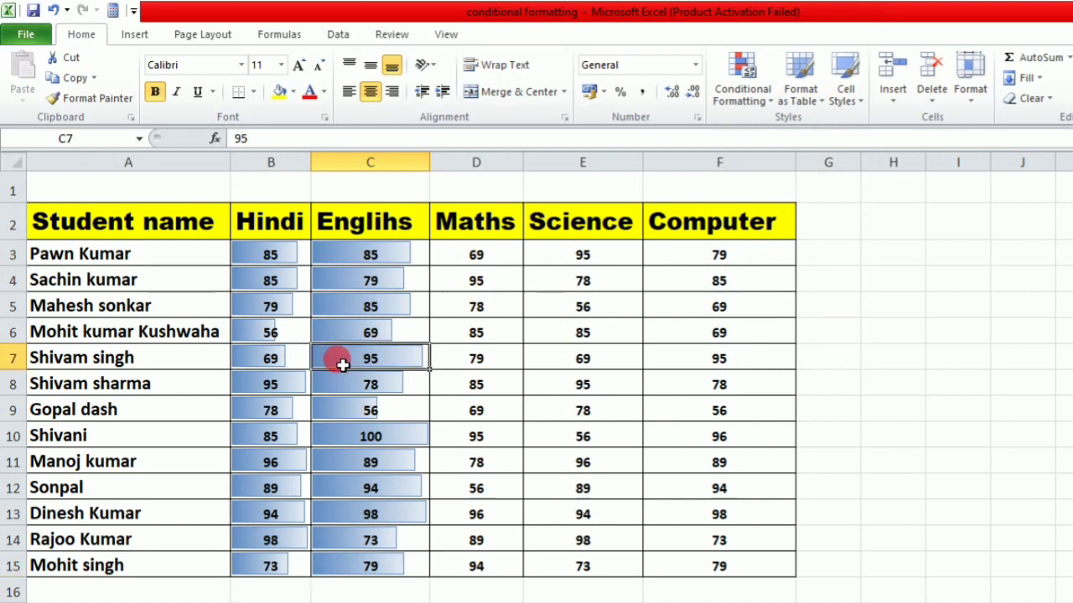
{"action": "type", "text": "0"}
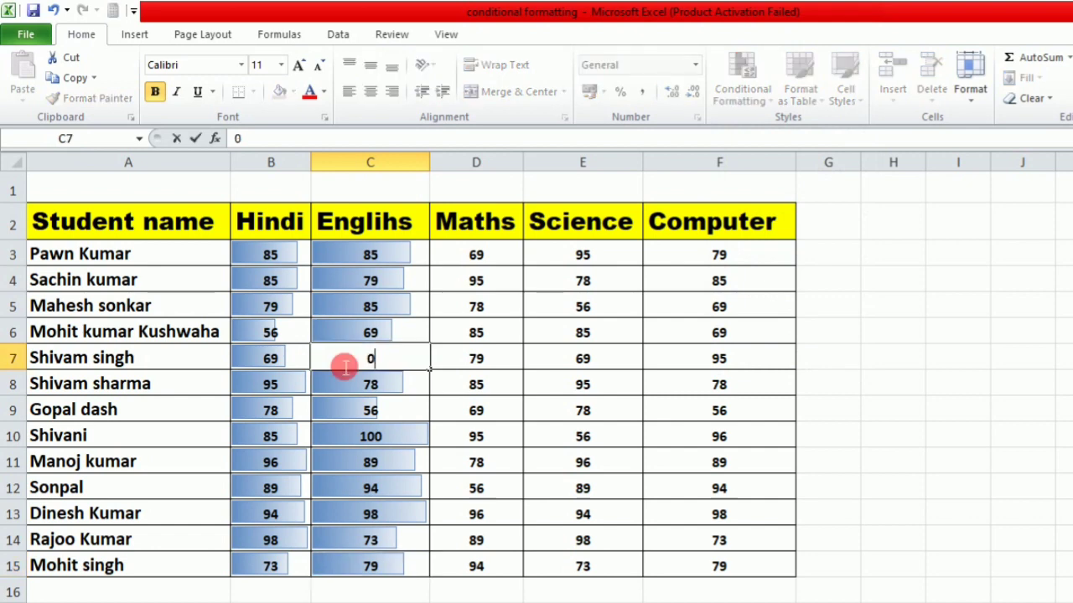
{"action": "left_click", "coordinate": [597, 410]}
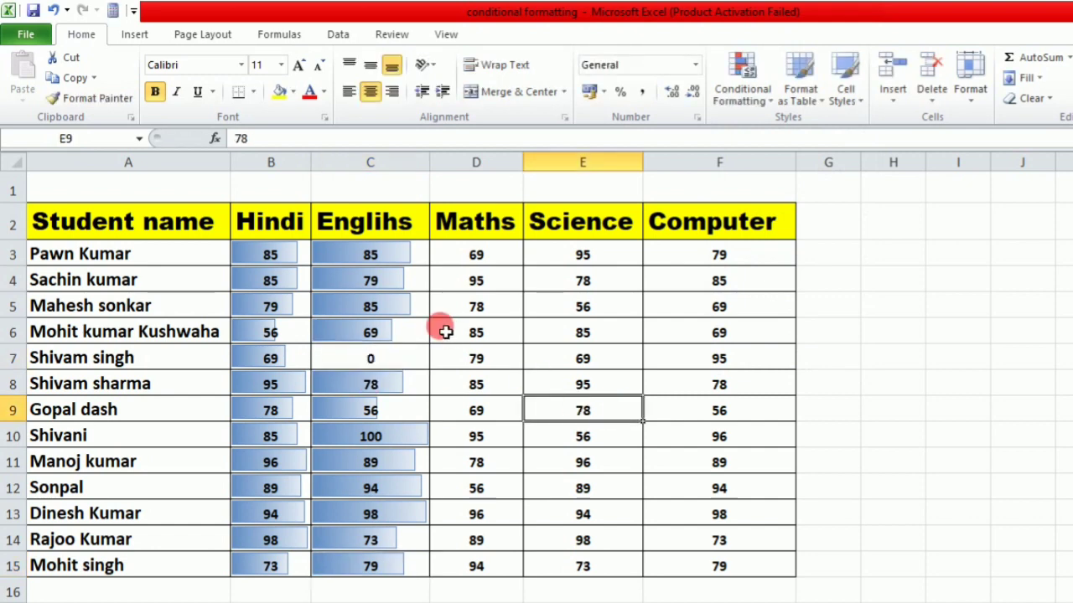
Add the coloured three-arrow directional icon set to the Hindi and English marks in B3:C15
{"action": "left_click_drag", "start_coordinate": [276, 259], "coordinate": [361, 569]}
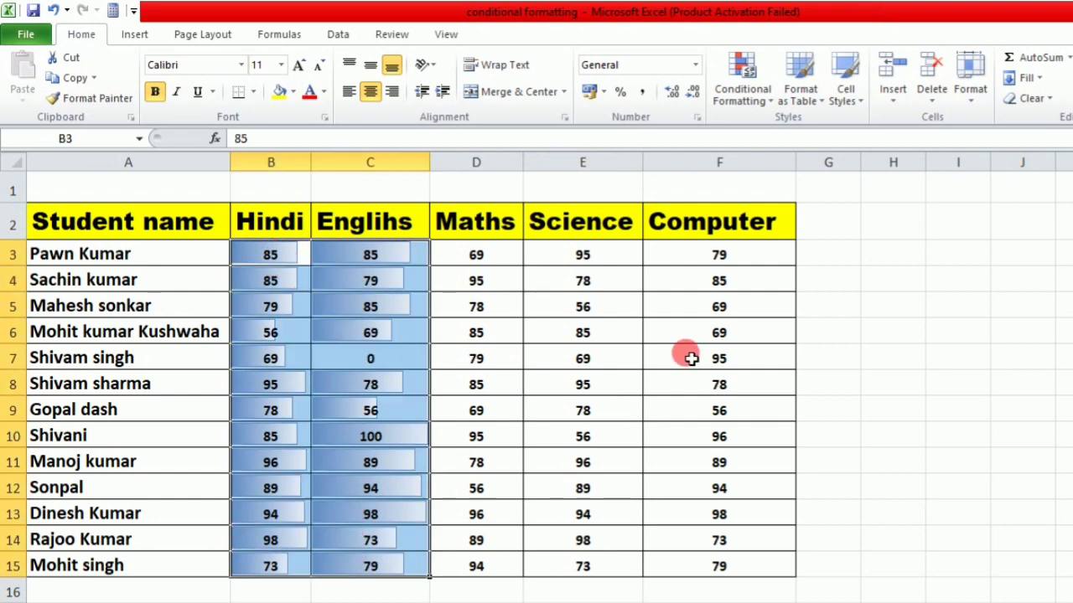
{"action": "left_click", "coordinate": [768, 99]}
{"action": "left_click", "coordinate": [769, 100]}
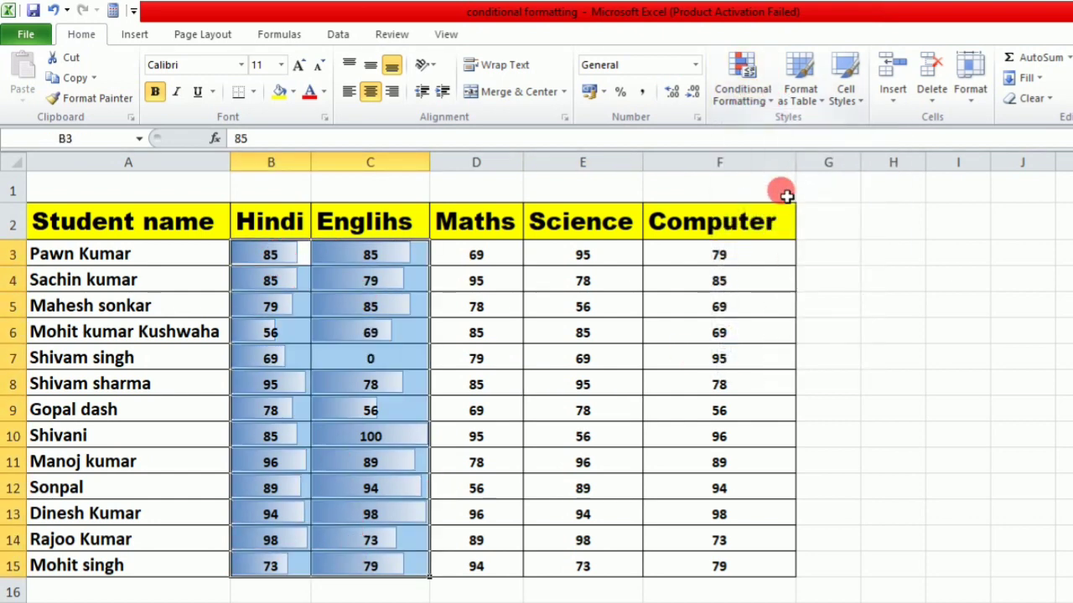
{"action": "left_click", "coordinate": [754, 94]}
{"action": "mouse_move", "coordinate": [842, 219]}
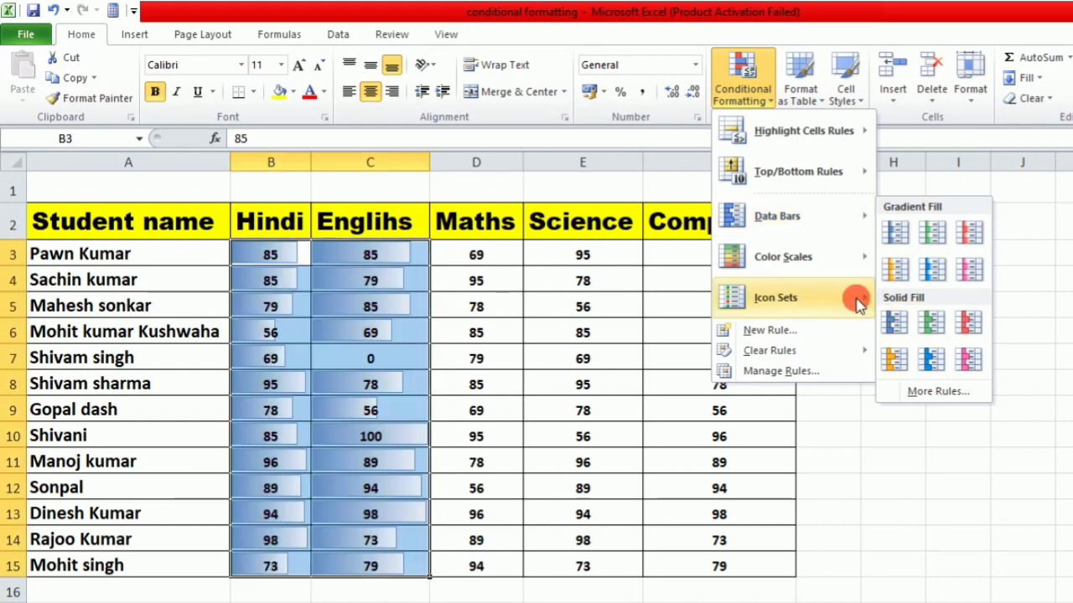
{"action": "mouse_move", "coordinate": [777, 270]}
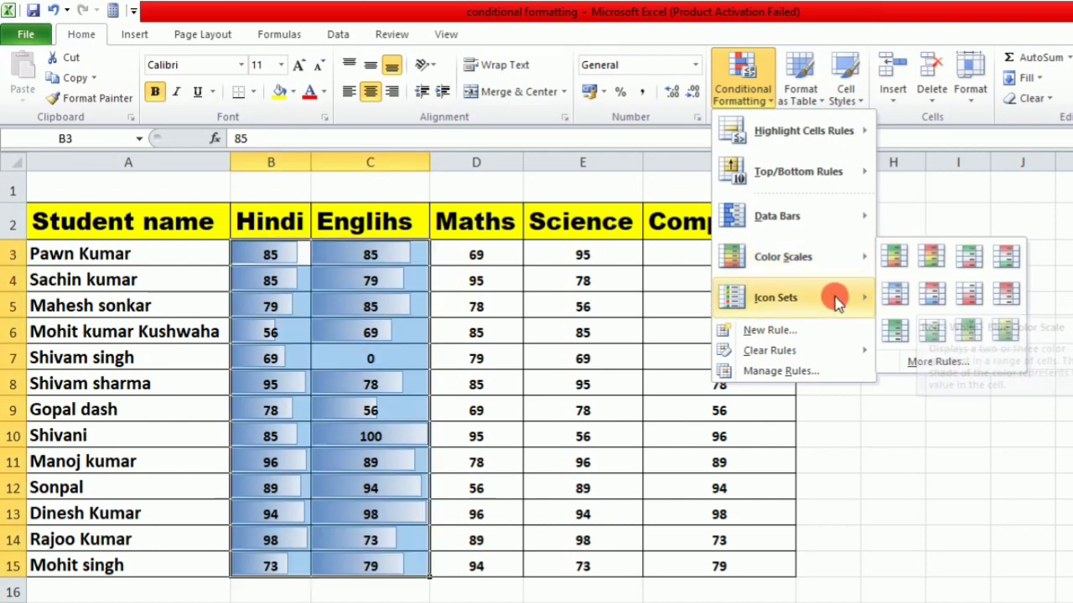
{"action": "mouse_move", "coordinate": [795, 297]}
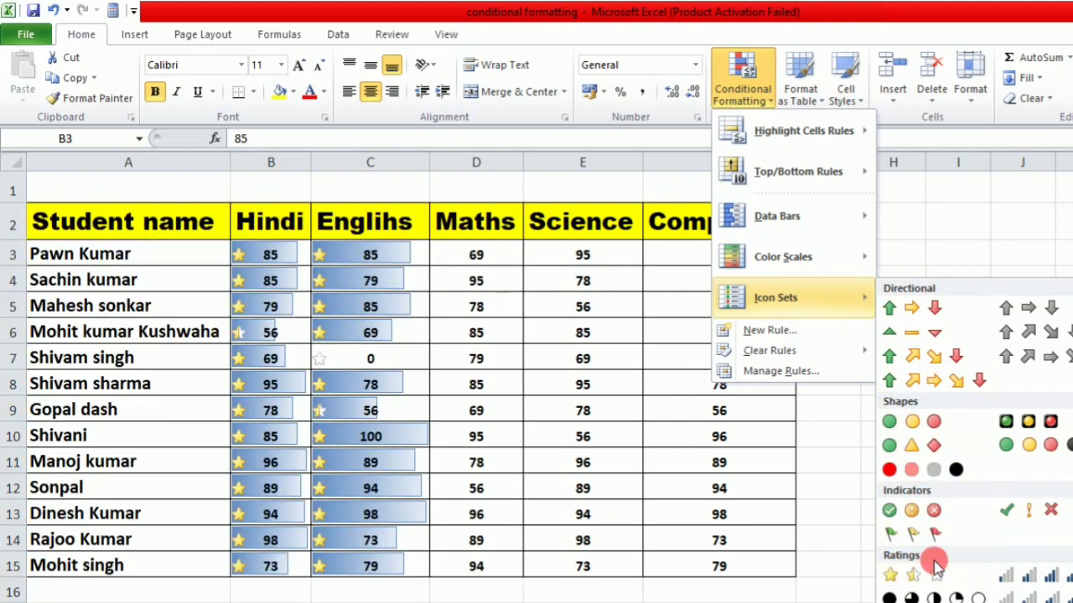
{"action": "left_click", "coordinate": [895, 306]}
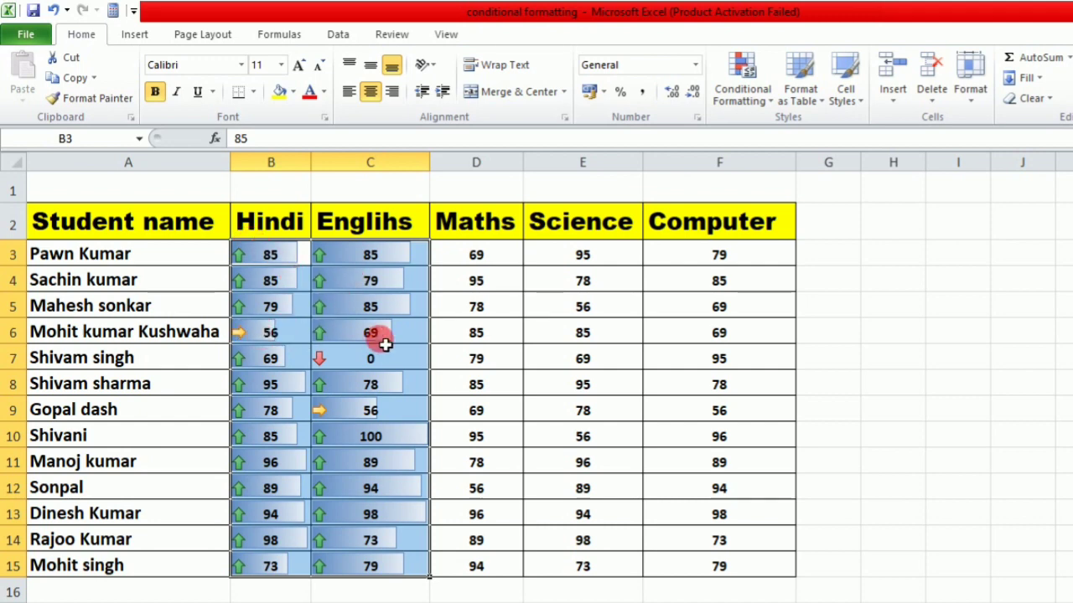
Change the English mark in C11 to 2
{"action": "left_click", "coordinate": [367, 437]}
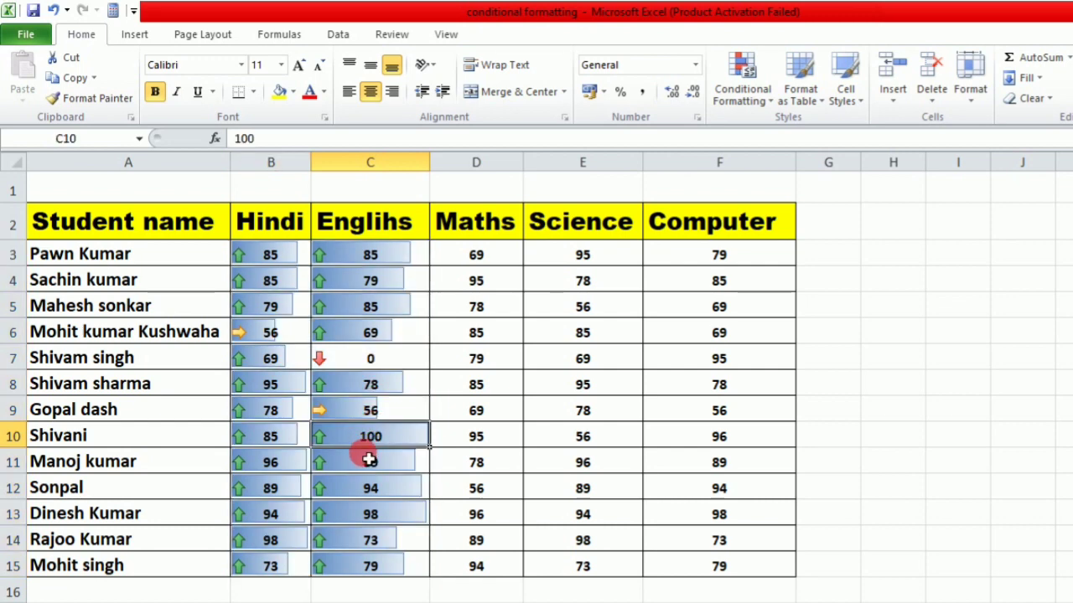
{"action": "left_click", "coordinate": [368, 459]}
{"action": "type", "text": "2"}
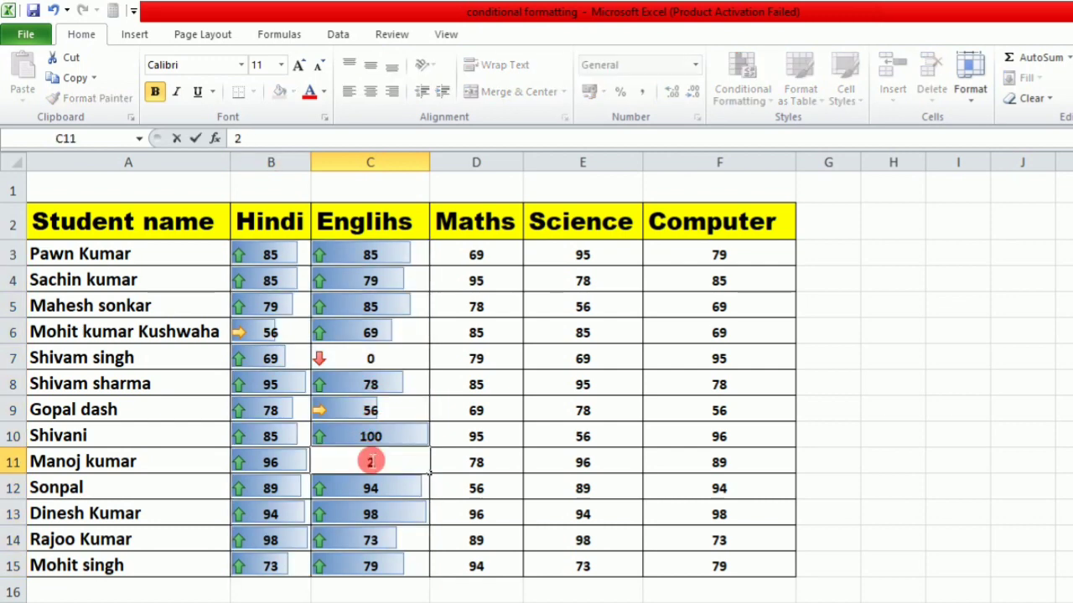
{"action": "left_click", "coordinate": [351, 382]}
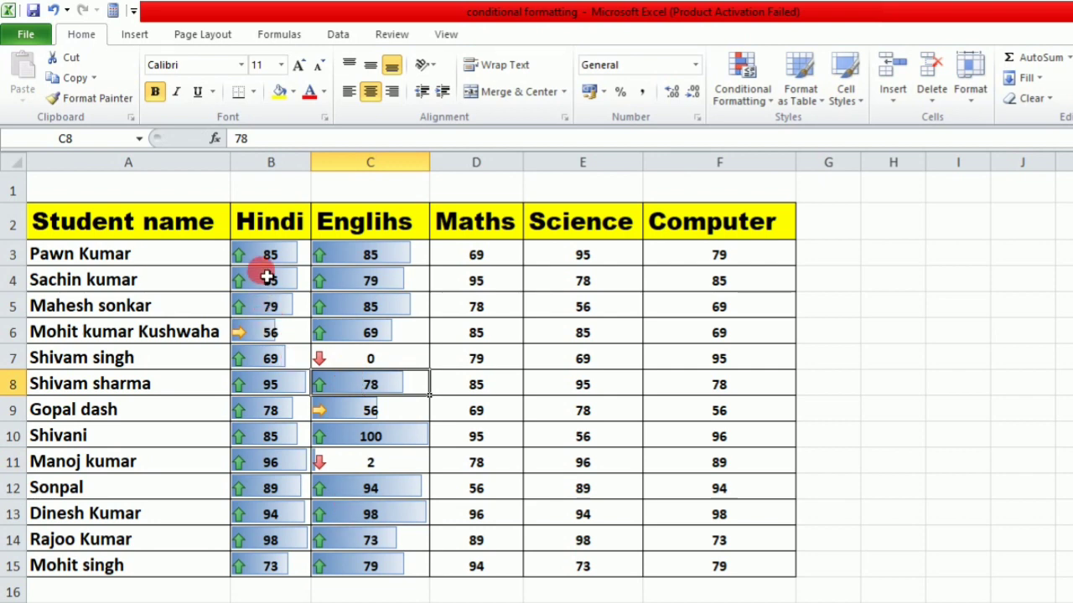
Clear the conditional formatting rules from only the Hindi and English marks in B3:C15
{"action": "left_click_drag", "start_coordinate": [258, 252], "coordinate": [352, 572]}
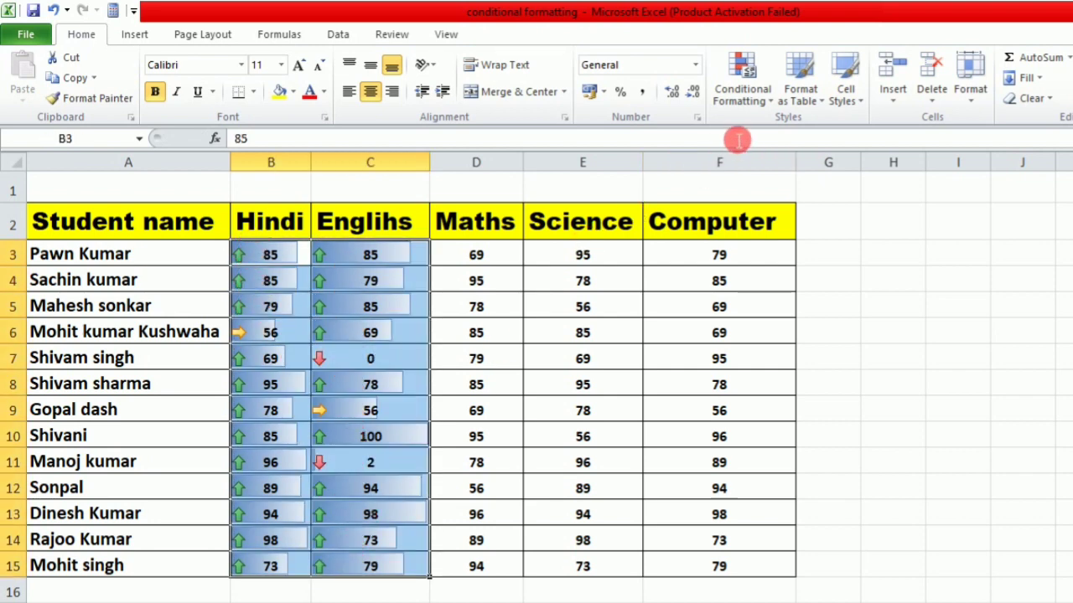
{"action": "left_click", "coordinate": [743, 91]}
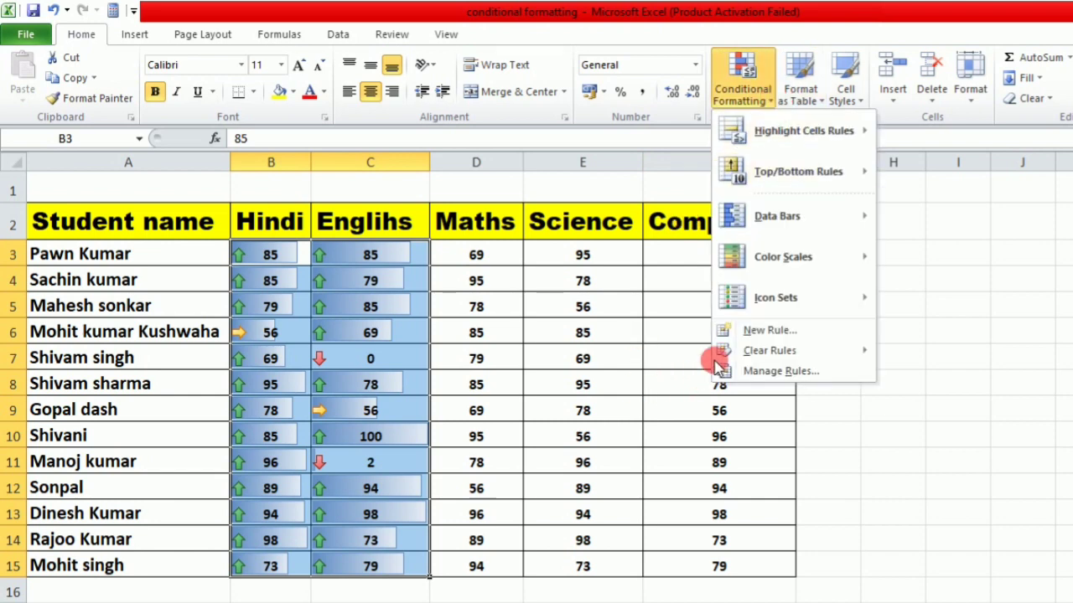
{"action": "mouse_move", "coordinate": [767, 350]}
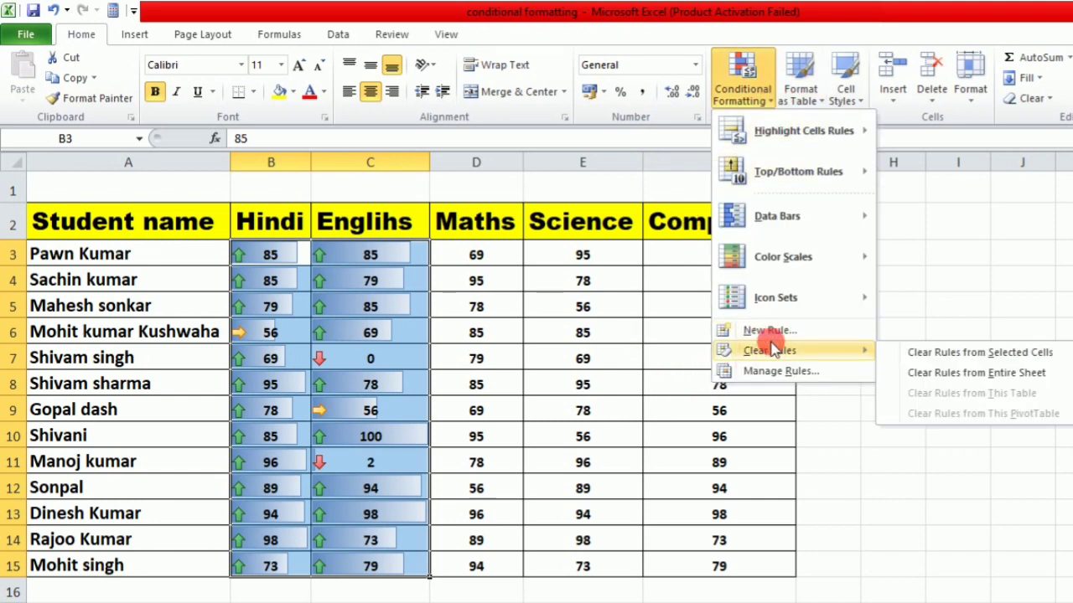
{"action": "left_click", "coordinate": [955, 352]}
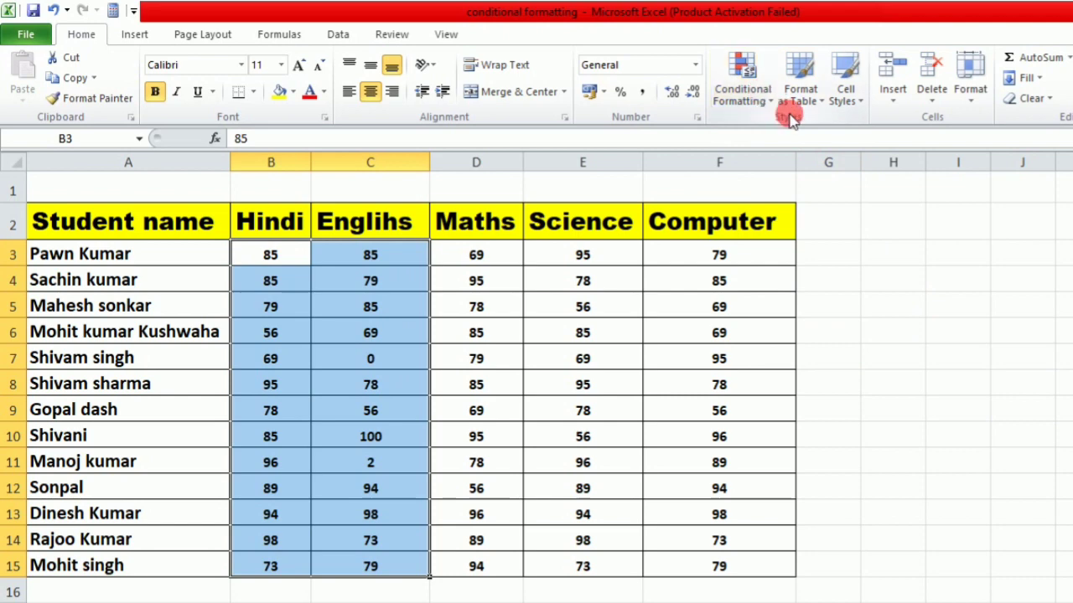
Apply the uncircled check mark, exclamation mark and cross indicator icon set to the Hindi and English marks in B3:C15
{"action": "left_click", "coordinate": [770, 104]}
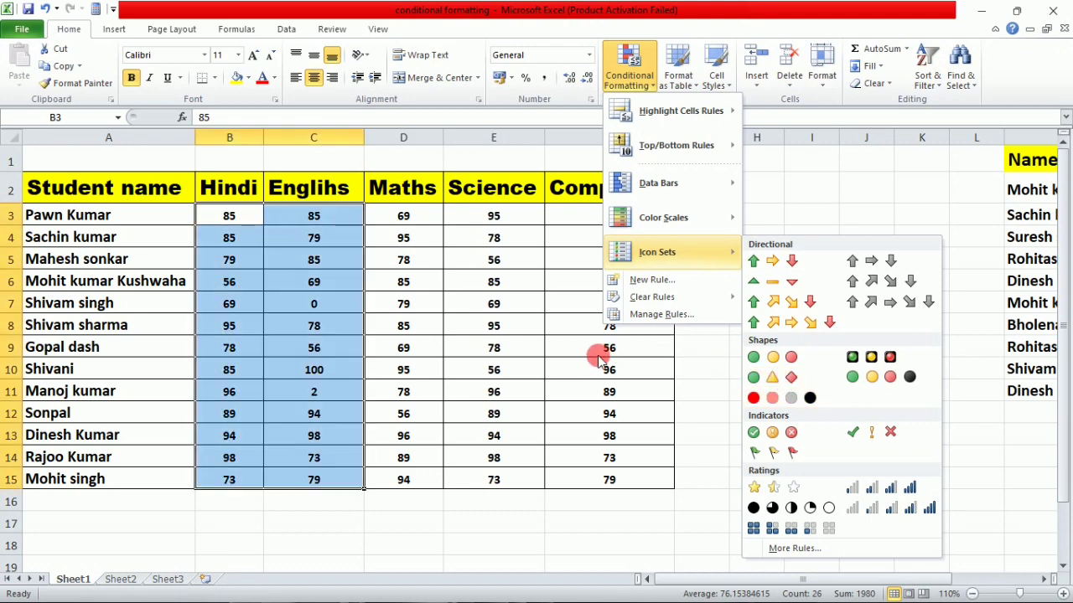
{"action": "left_click", "coordinate": [853, 433]}
{"action": "left_click", "coordinate": [304, 298]}
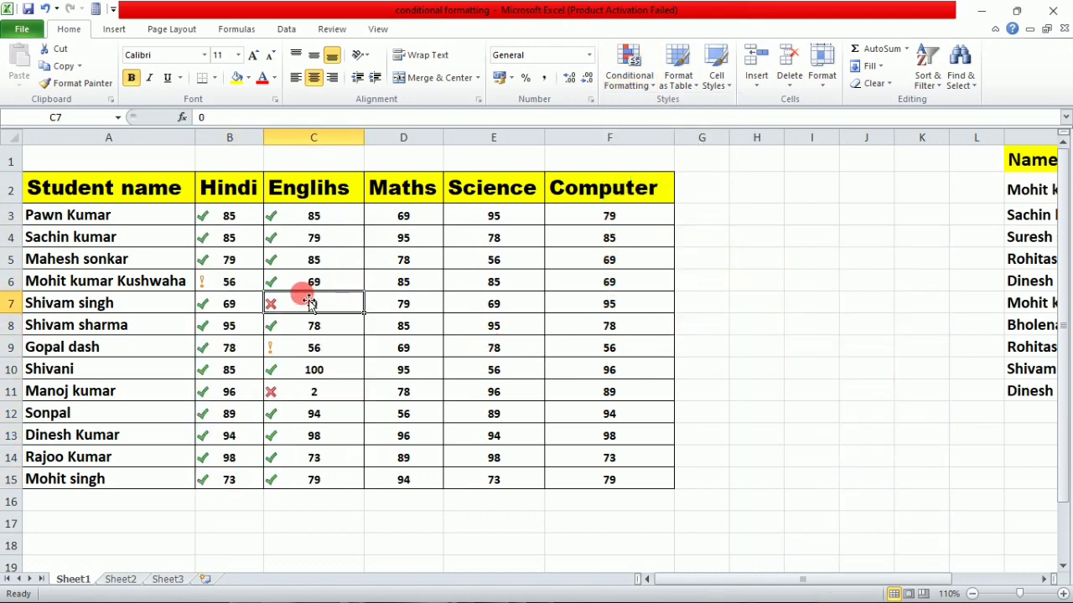
{"action": "left_click", "coordinate": [337, 365]}
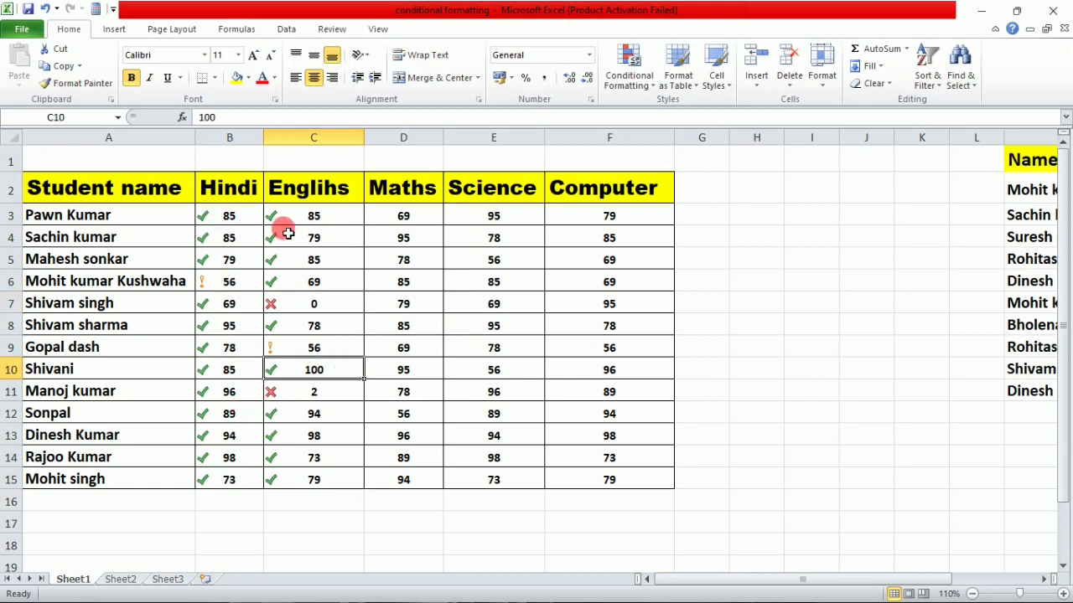
{"action": "left_click_drag", "start_coordinate": [217, 216], "coordinate": [278, 477]}
{"action": "left_click", "coordinate": [641, 79]}
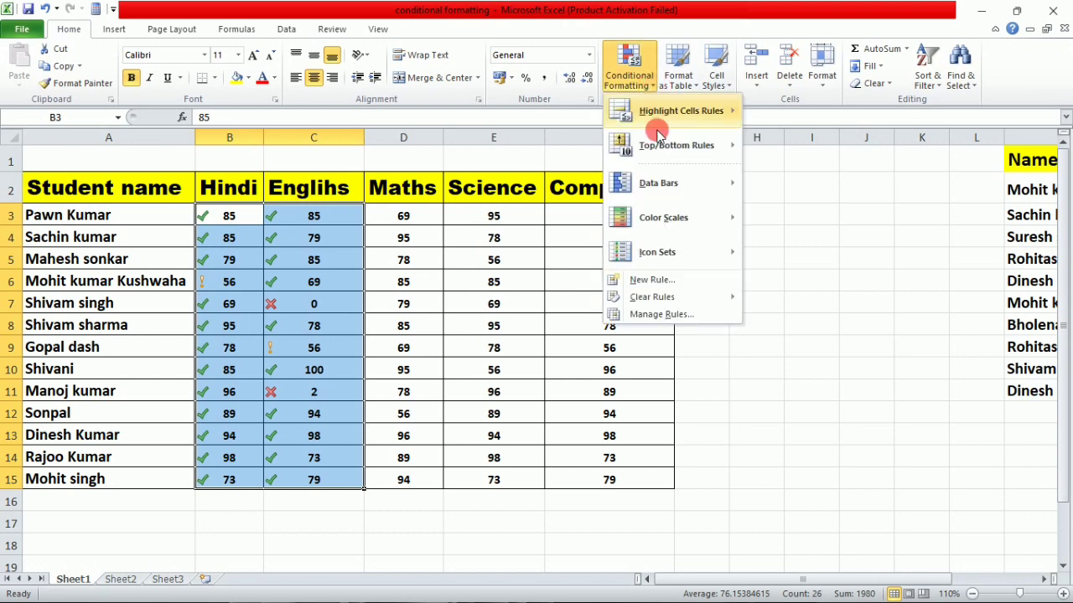
{"action": "mouse_move", "coordinate": [675, 303]}
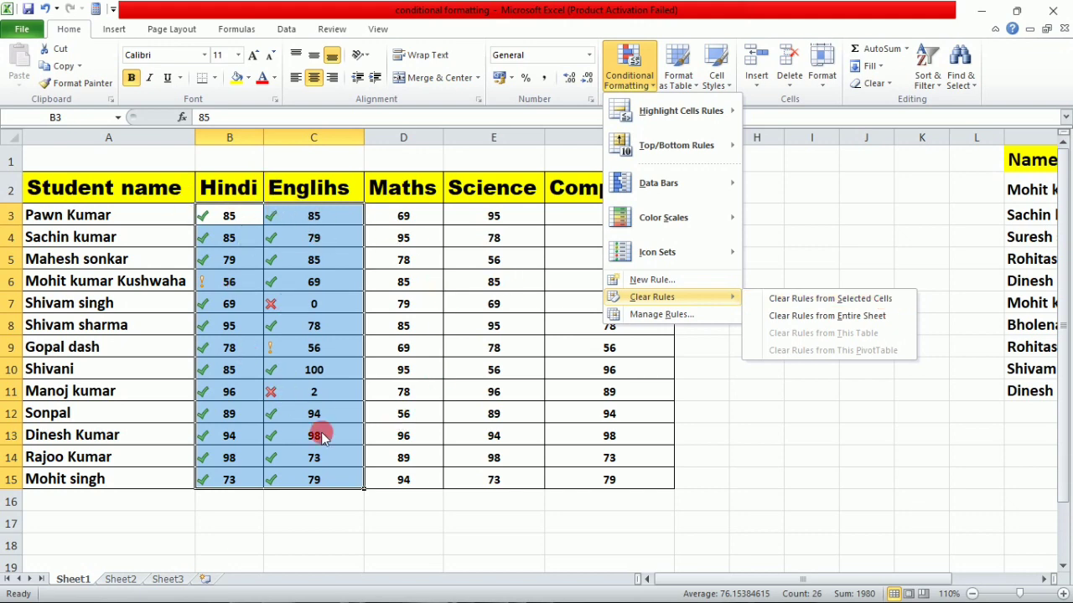
{"action": "left_click", "coordinate": [620, 371]}
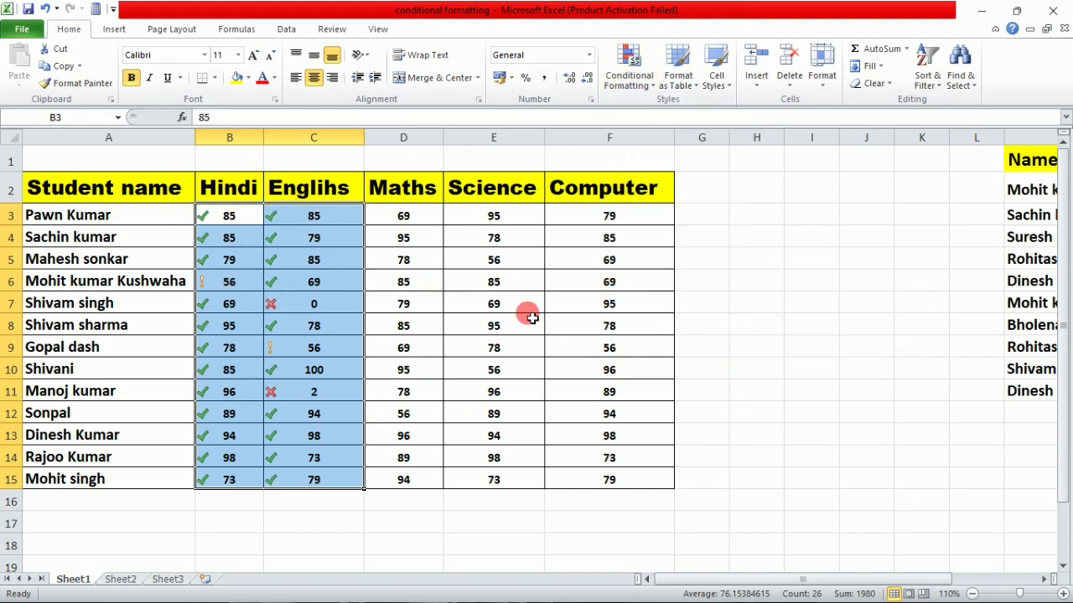
Apply the Red-Yellow-Green colour scale to the Science and Computer marks in E3:F12
{"action": "left_click", "coordinate": [424, 307]}
{"action": "left_click", "coordinate": [528, 223]}
{"action": "left_click_drag", "start_coordinate": [528, 225], "coordinate": [609, 413]}
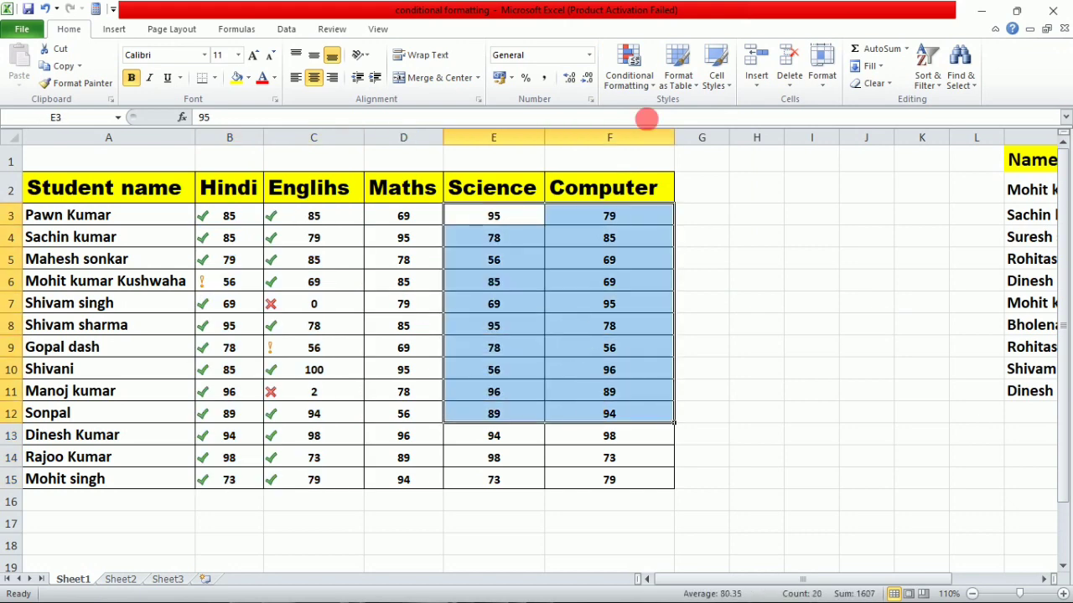
{"action": "left_click", "coordinate": [629, 67]}
{"action": "mouse_move", "coordinate": [667, 224]}
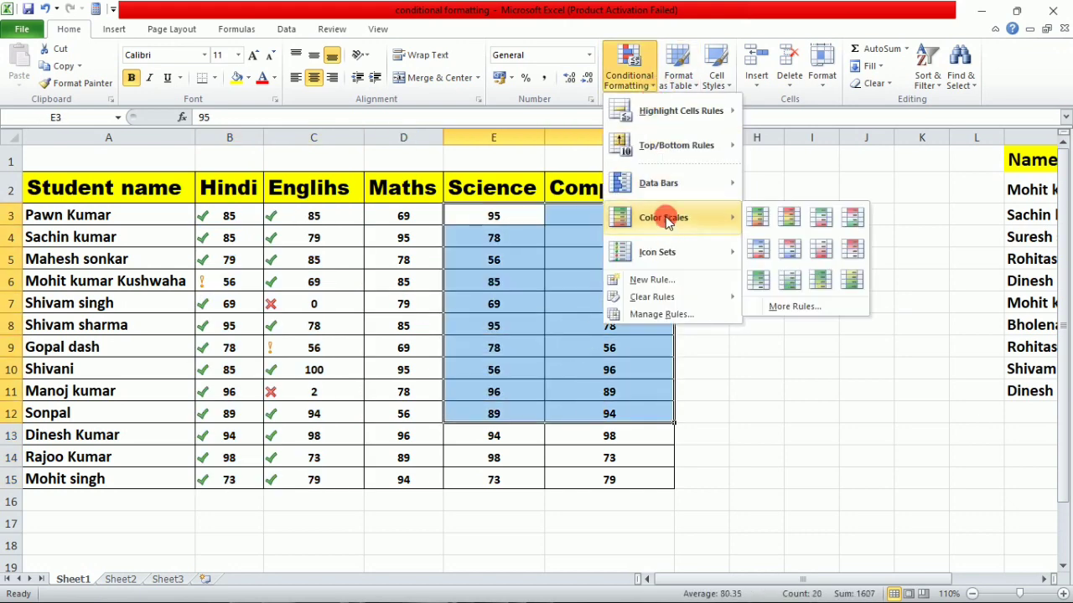
{"action": "left_click", "coordinate": [789, 219]}
{"action": "left_click", "coordinate": [979, 326]}
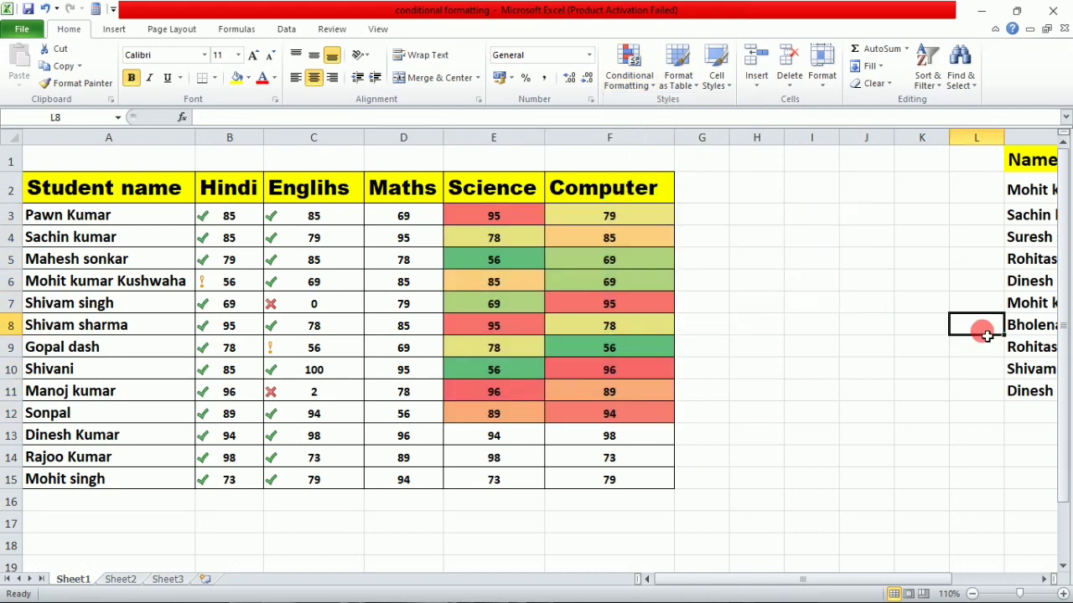
Apply green gradient-fill data bars to the student names in M3:M8
{"action": "left_click_drag", "start_coordinate": [1043, 220], "coordinate": [1031, 326]}
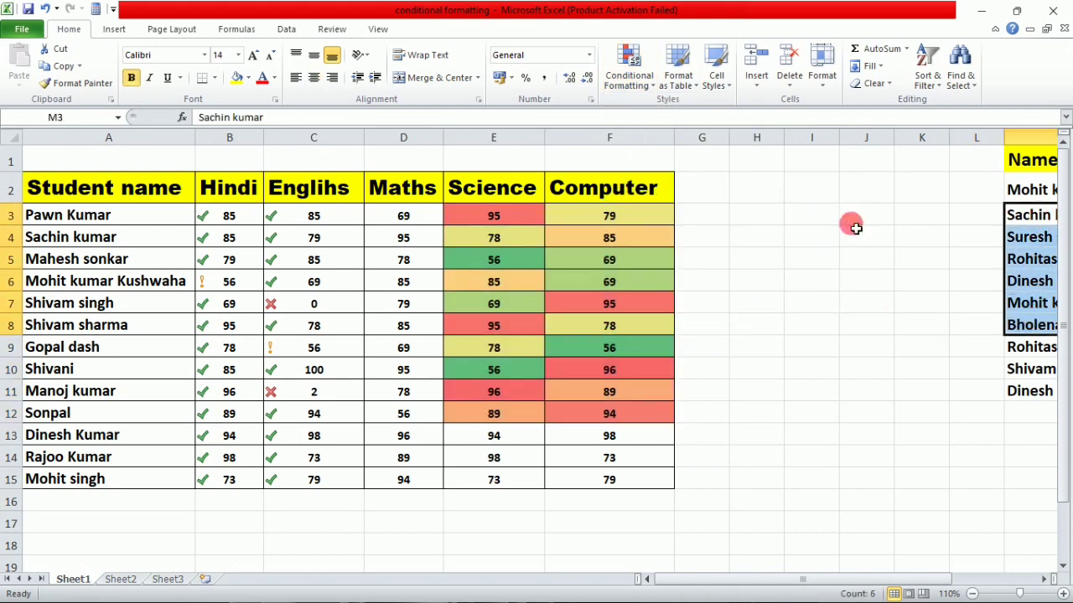
{"action": "left_click", "coordinate": [656, 88]}
{"action": "mouse_move", "coordinate": [670, 182]}
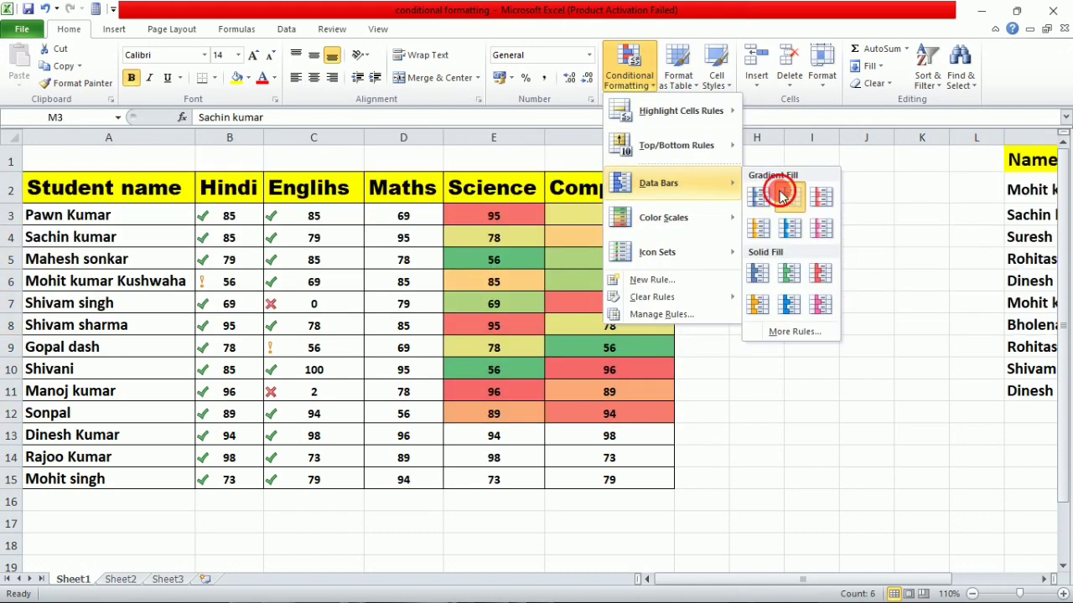
{"action": "left_click", "coordinate": [781, 195]}
{"action": "left_click", "coordinate": [879, 375]}
{"action": "left_click", "coordinate": [1029, 281]}
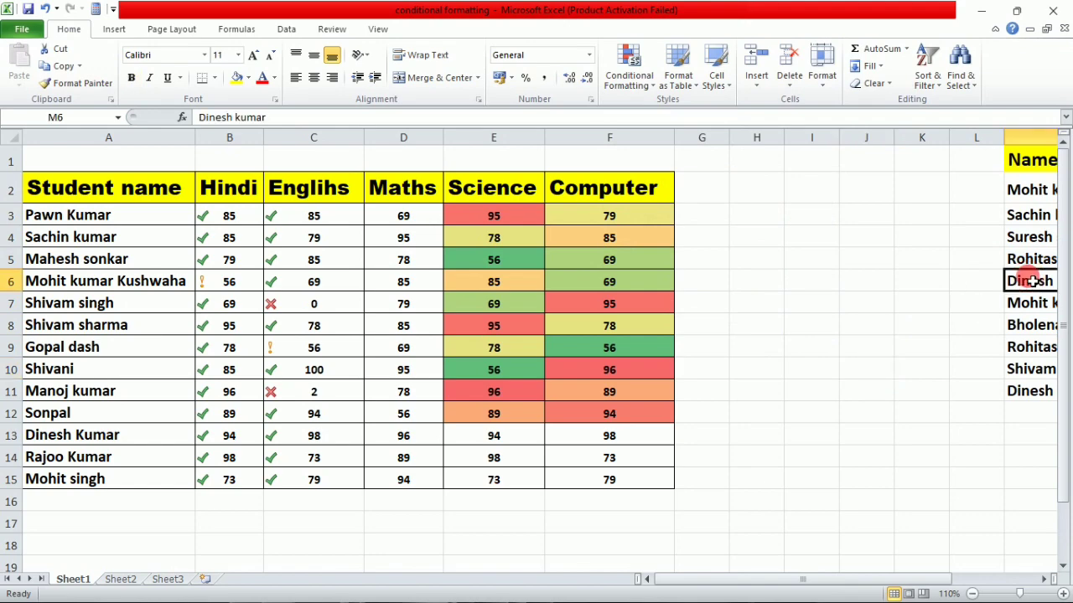
{"action": "left_click_drag", "start_coordinate": [1032, 281], "coordinate": [906, 282]}
{"action": "left_click_drag", "start_coordinate": [813, 282], "coordinate": [964, 285]}
{"action": "left_click", "coordinate": [666, 330]}
{"action": "left_click", "coordinate": [425, 320]}
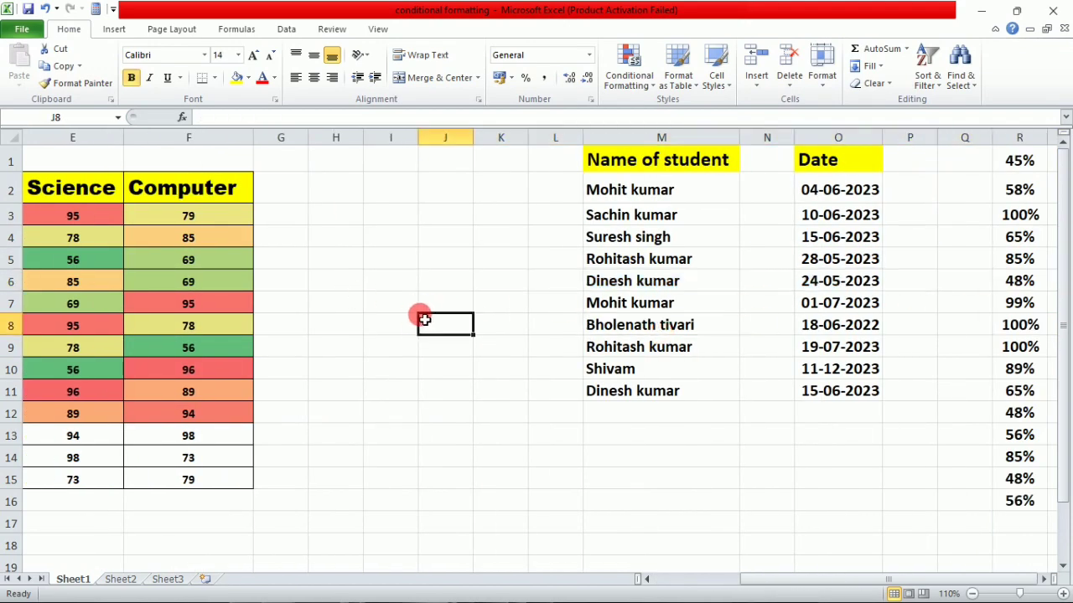
{"action": "left_click_drag", "start_coordinate": [425, 320], "coordinate": [10, 262]}
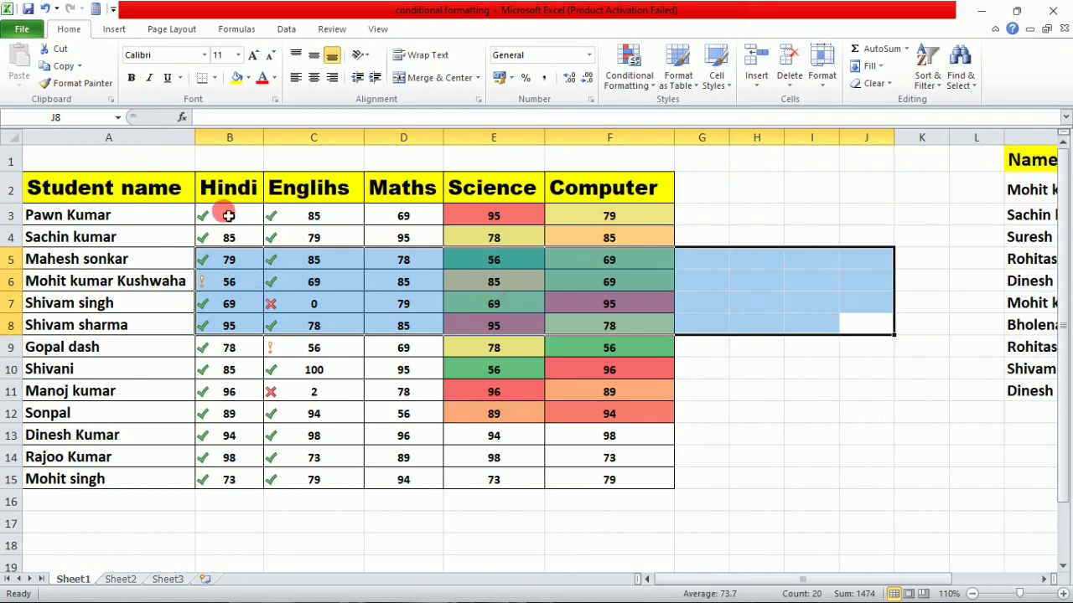
Clear all conditional formatting rules from the entire sheet
{"action": "left_click_drag", "start_coordinate": [228, 215], "coordinate": [345, 484]}
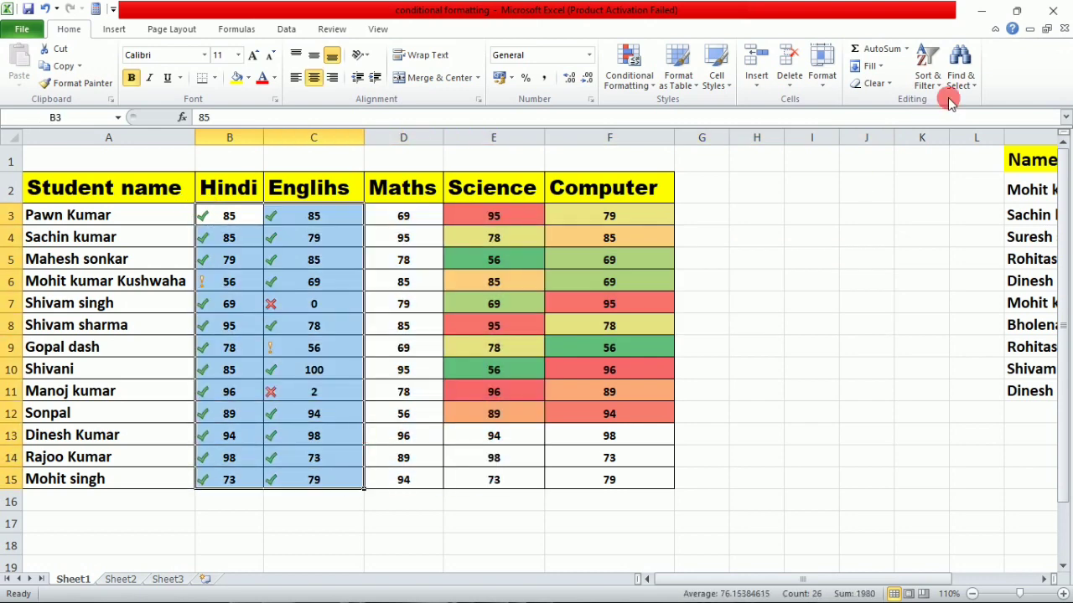
{"action": "left_click", "coordinate": [644, 84]}
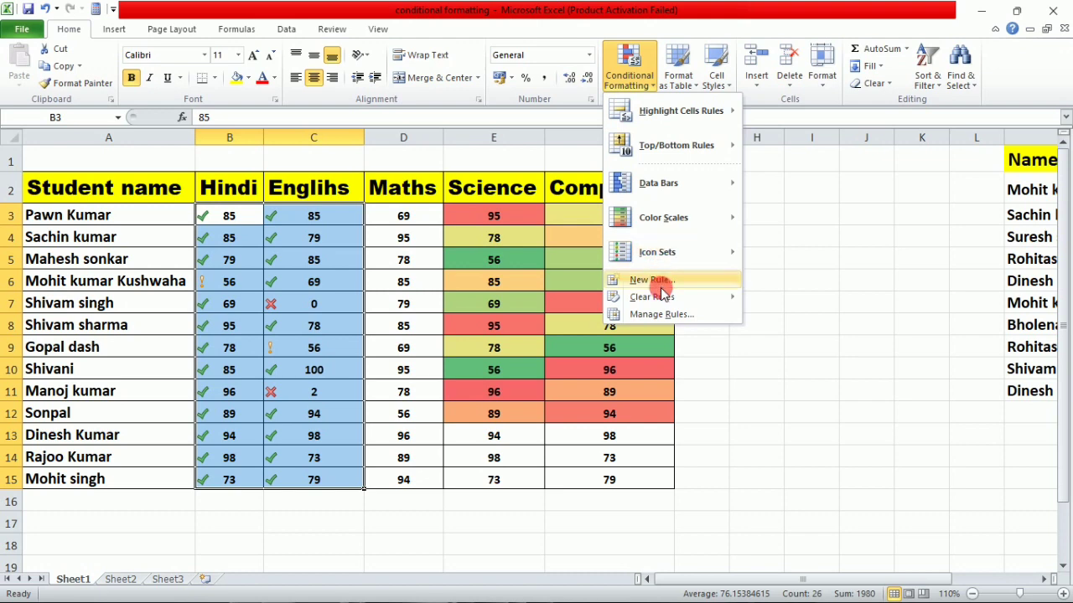
{"action": "mouse_move", "coordinate": [662, 298]}
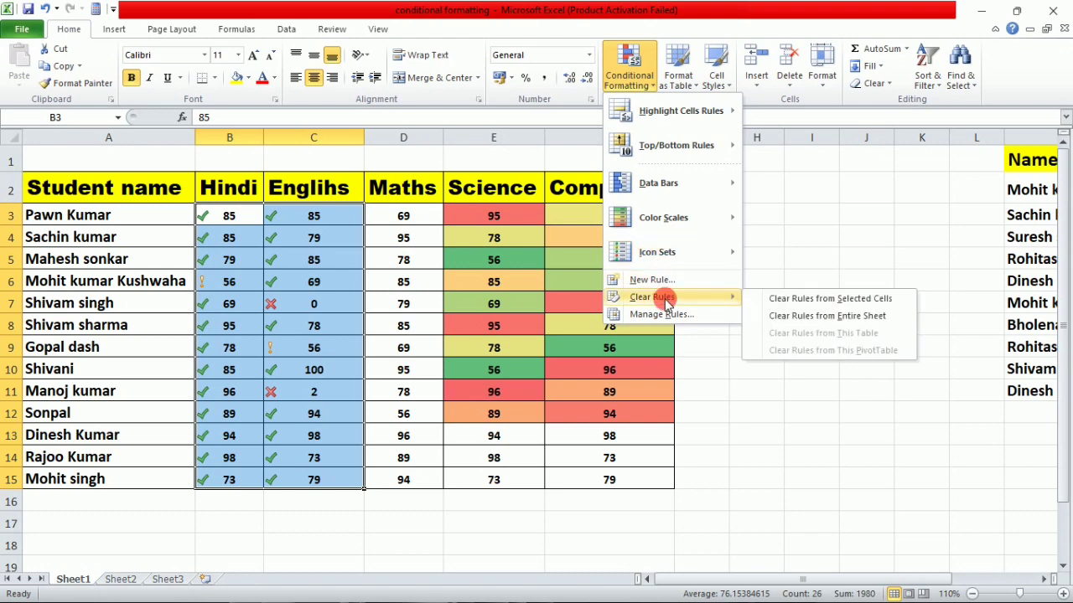
{"action": "left_click", "coordinate": [811, 317]}
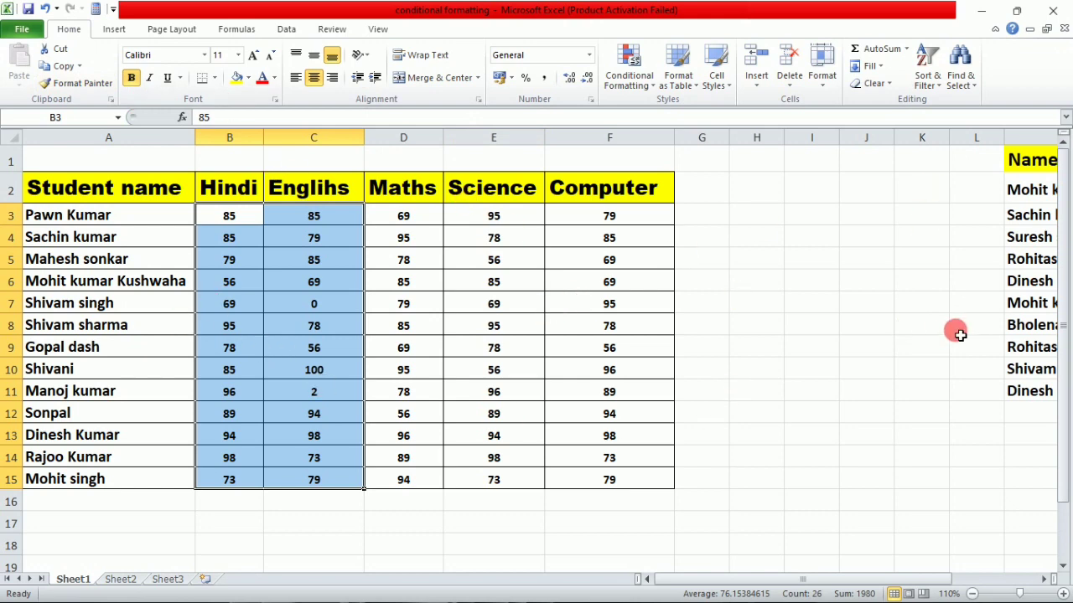
{"action": "left_click_drag", "start_coordinate": [779, 323], "coordinate": [1058, 324]}
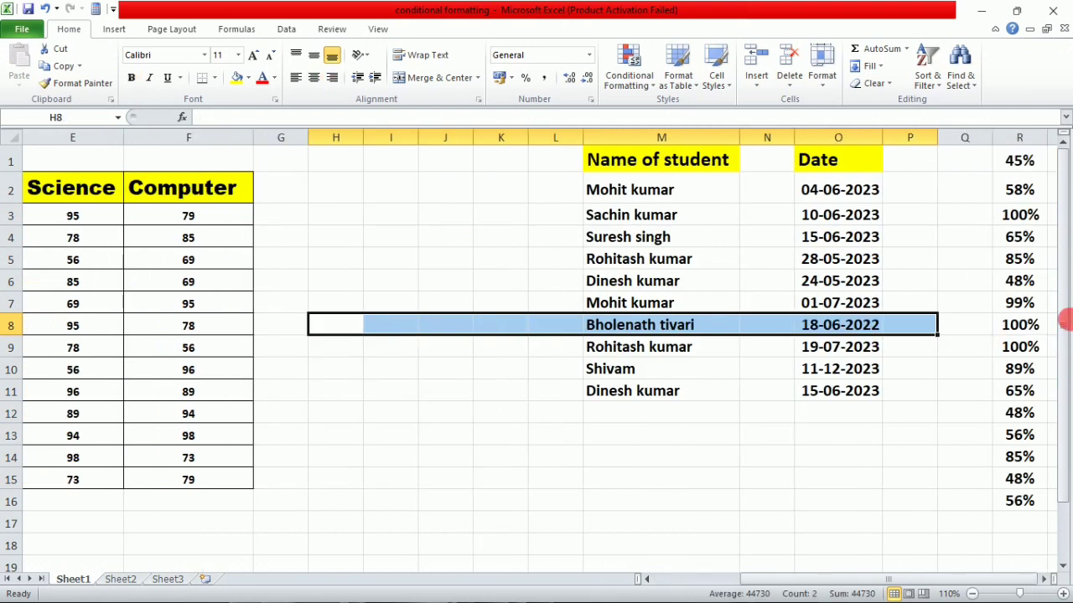
{"action": "left_click_drag", "start_coordinate": [549, 316], "coordinate": [237, 296]}
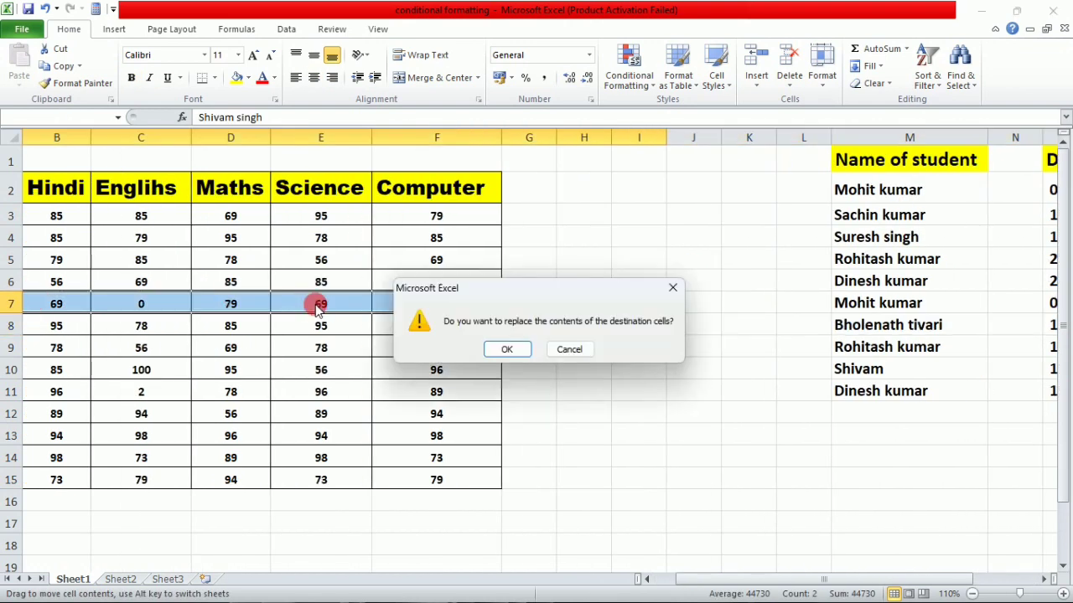
{"action": "left_click", "coordinate": [672, 291]}
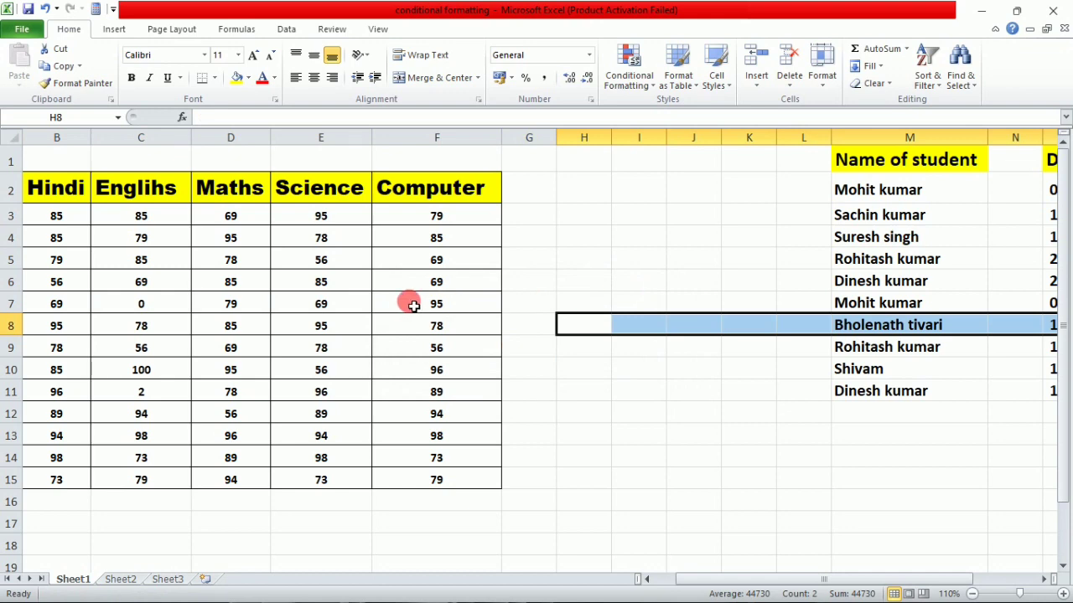